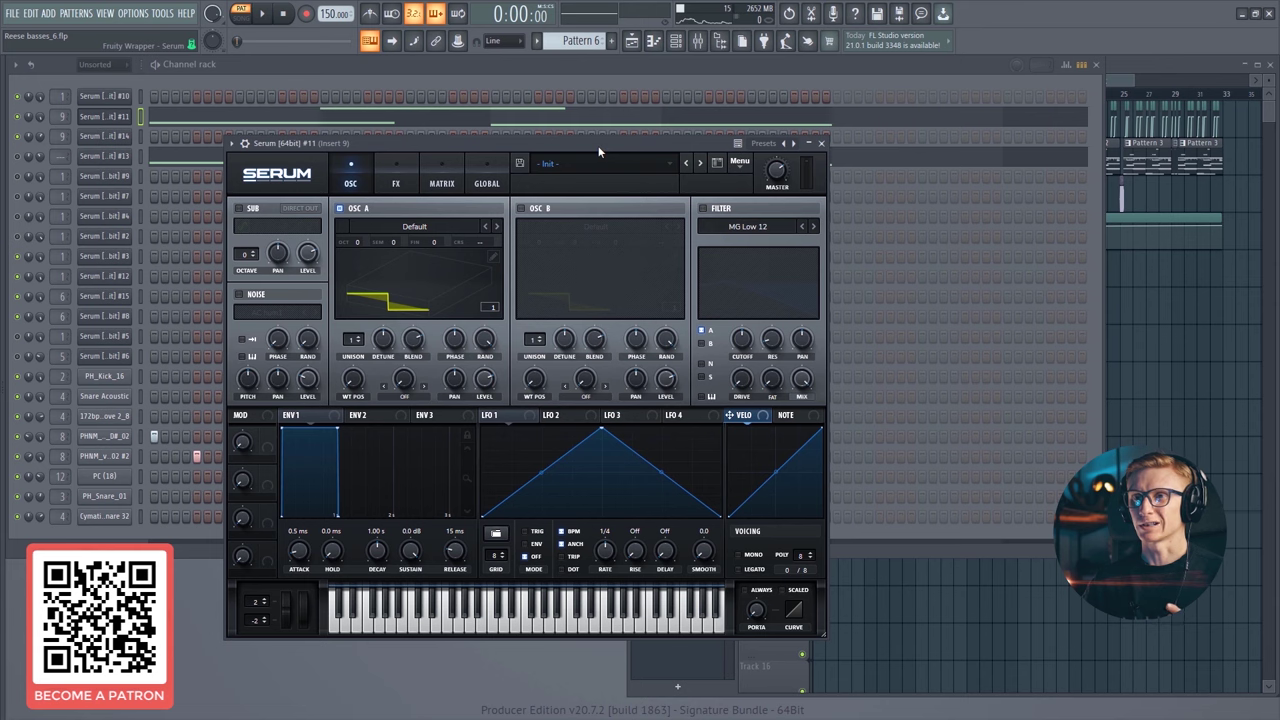
- Load the Basic Shapes wavetable into oscillator A at frame 2 and set its unison to 16 voices
click(432, 240)
mouse_move(371, 243)
click(440, 293)
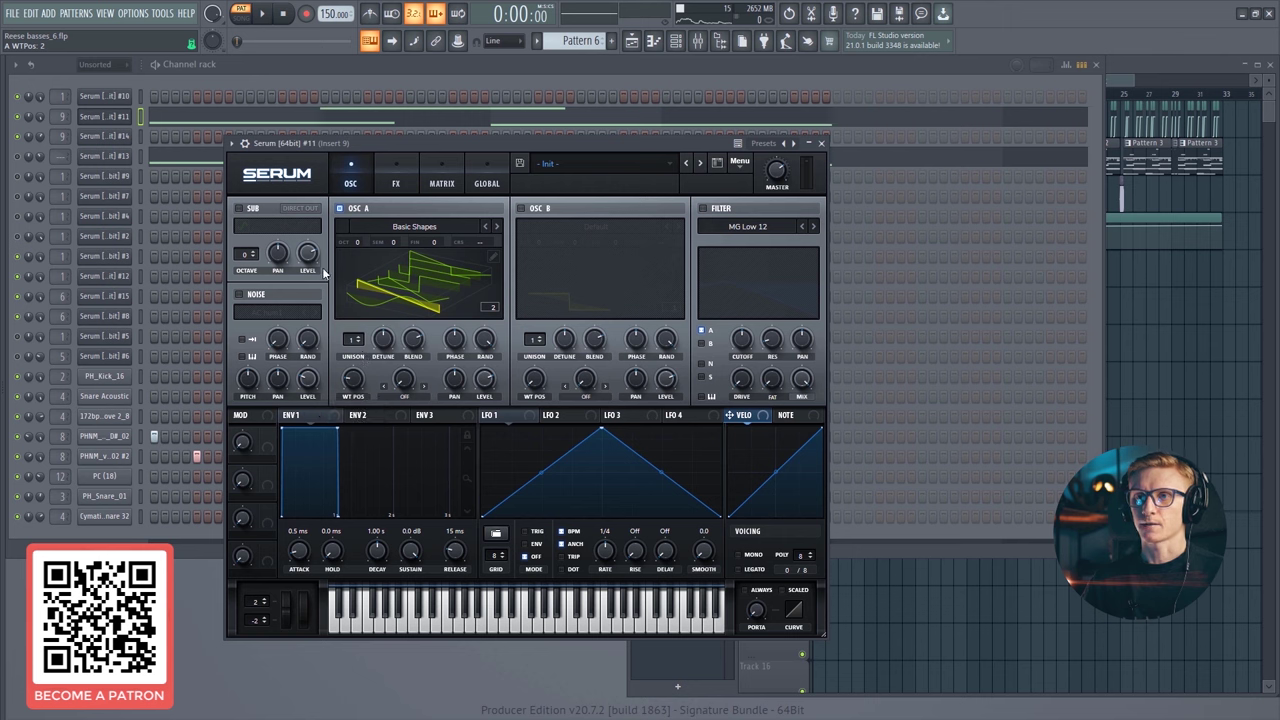
drag(352, 350, 358, 331)
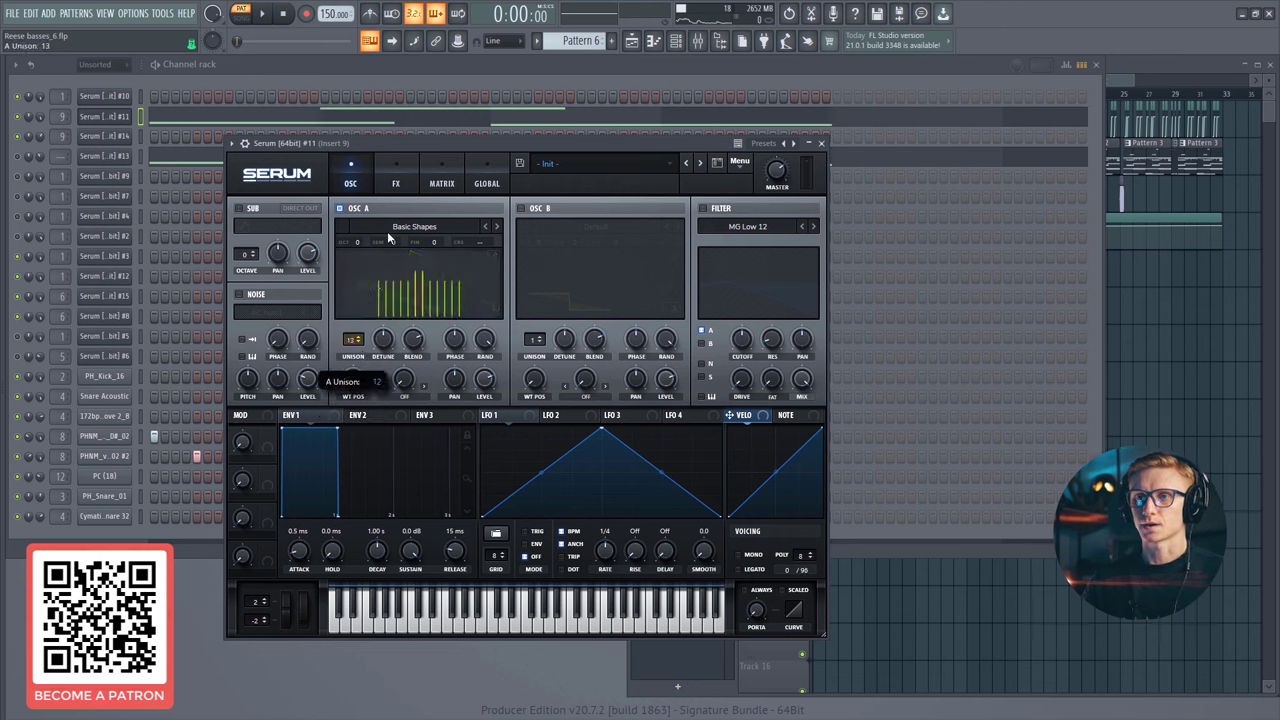
- Set the voicing to mono with legato and always-on portamento, and increase the glide time
click(745, 571)
drag(757, 609, 768, 558)
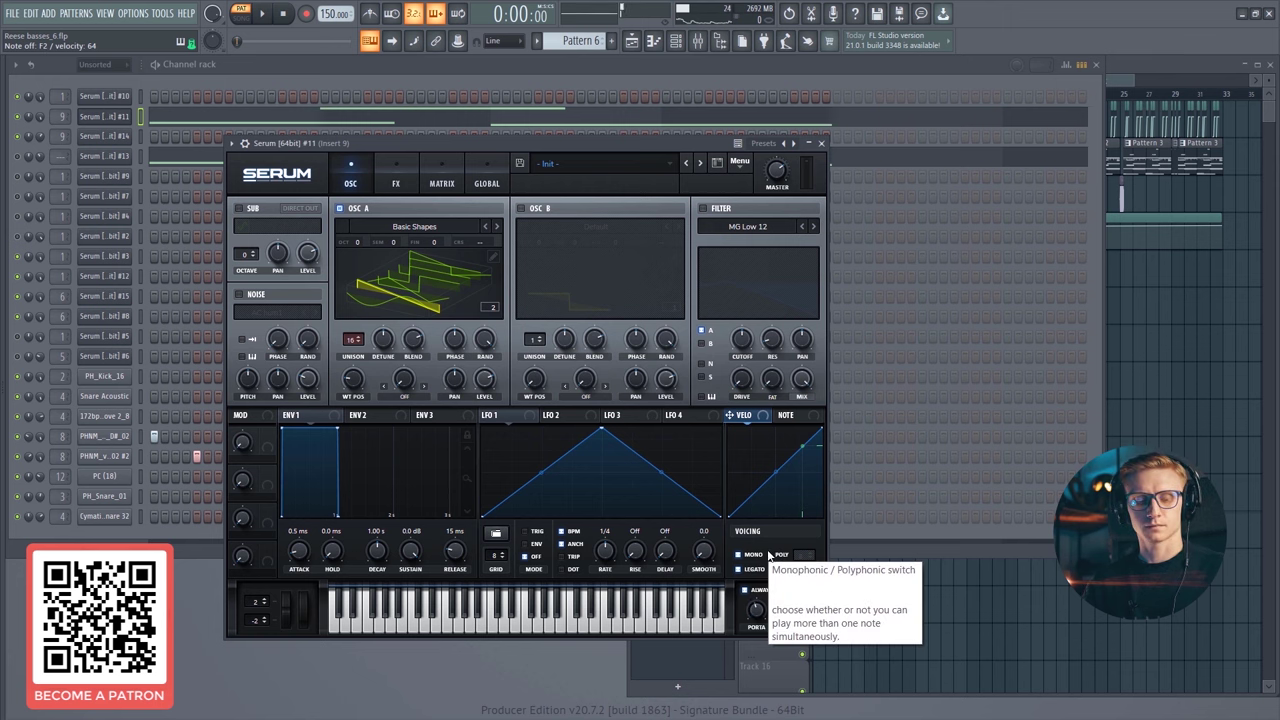
click(738, 570)
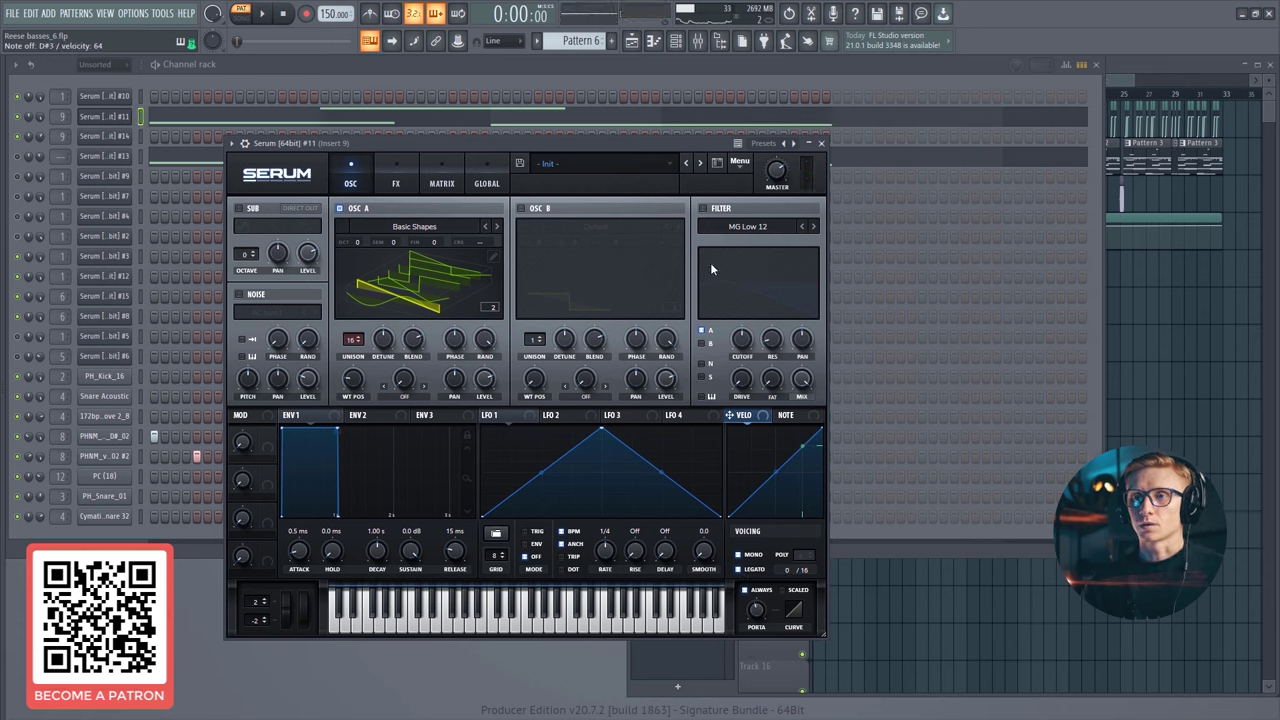
- Enable oscillator B with the Basic Shapes wavetable at frame 3 and 16 unison voices
click(520, 208)
click(531, 228)
mouse_move(560, 243)
click(672, 286)
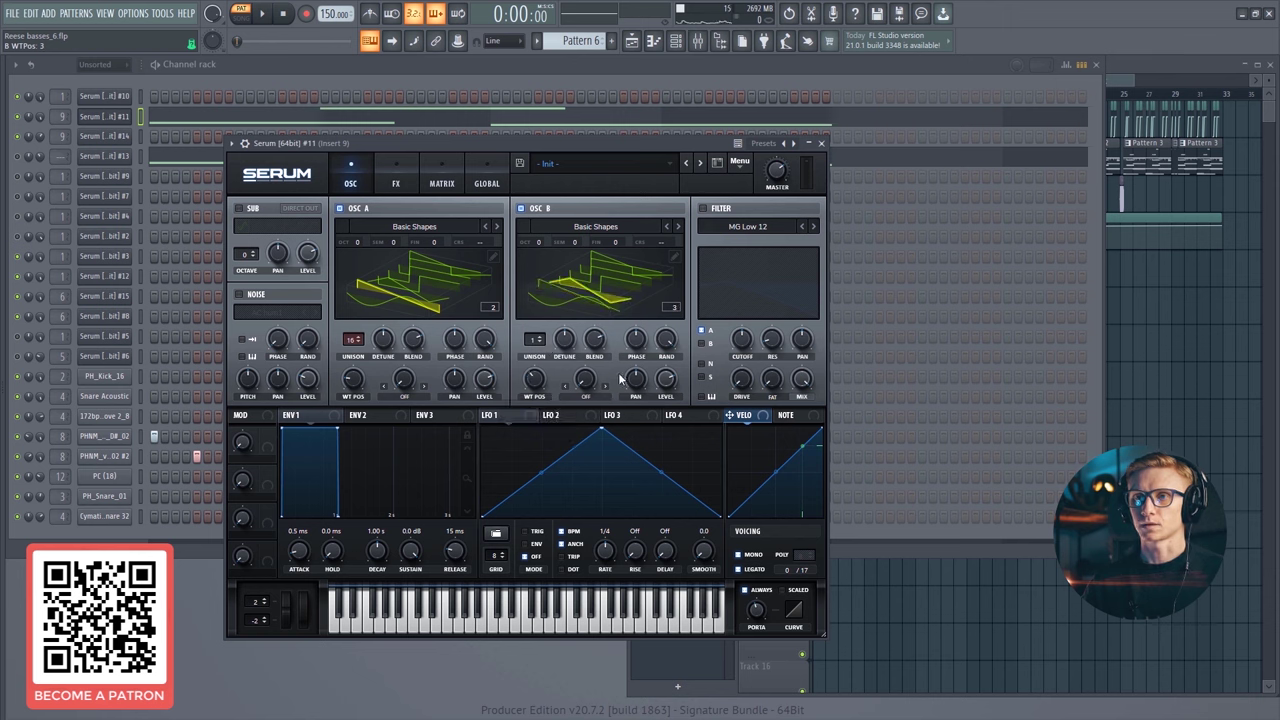
drag(546, 342, 557, 287)
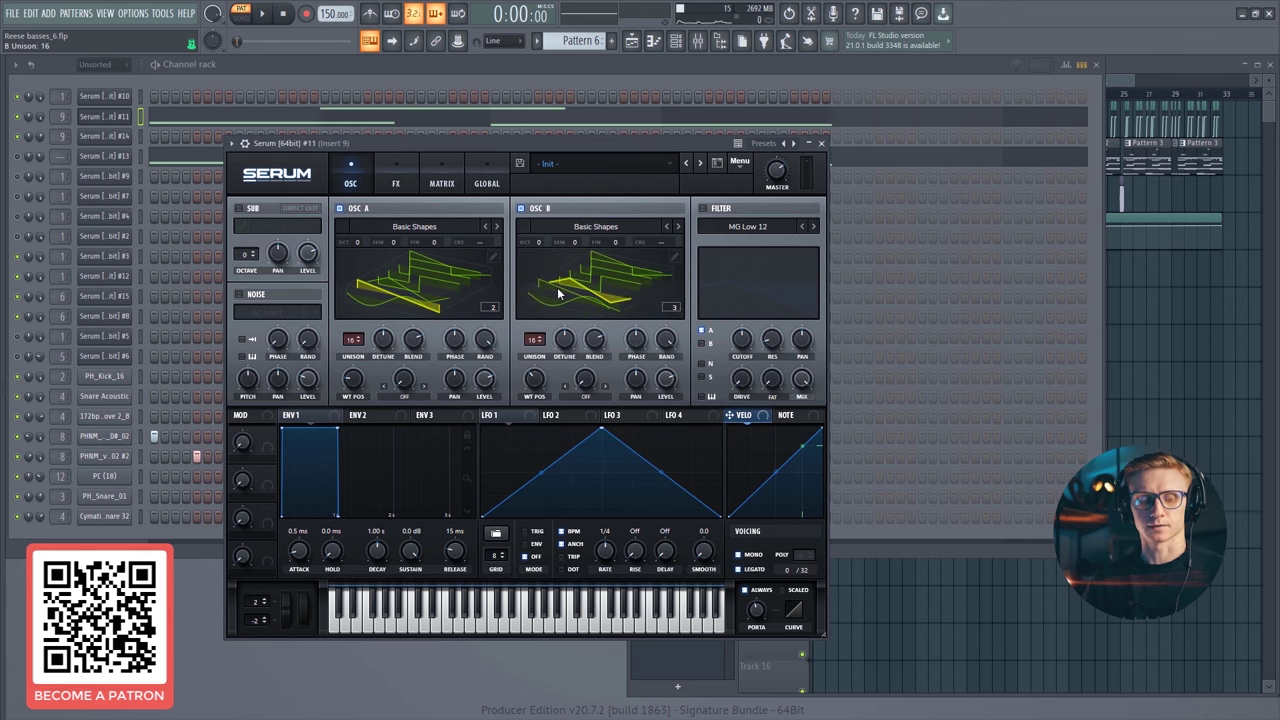
- Raise oscillator B's level while oscillator A is temporarily switched off, and re-enable oscillator A
click(340, 208)
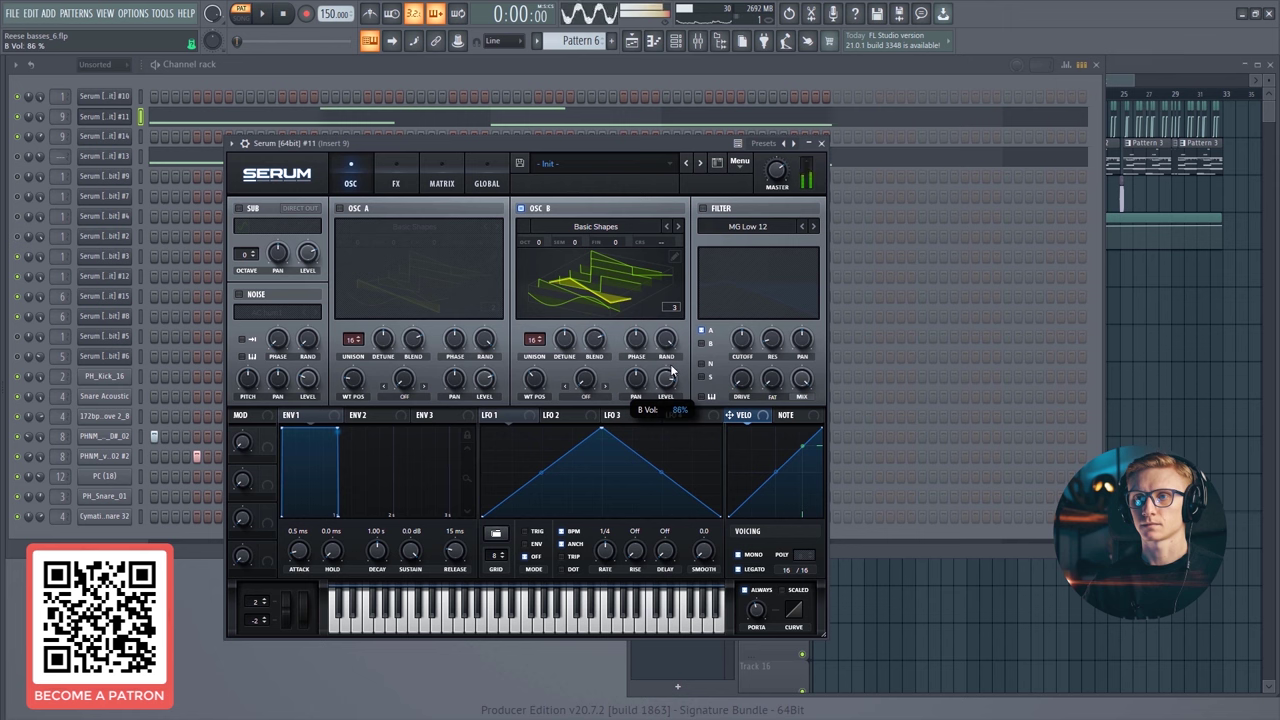
drag(671, 366, 671, 372)
click(366, 208)
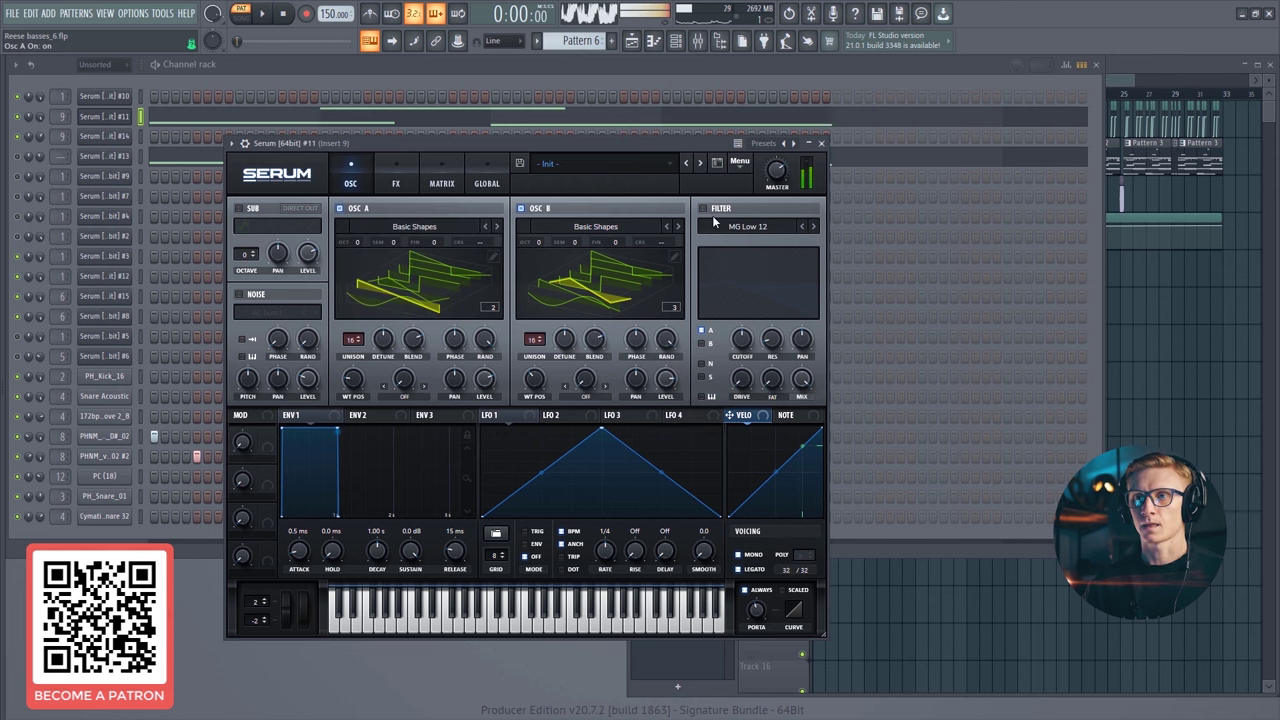
- Enable an MG Low 6 filter on both oscillators with a cutoff of about 150 Hz and a resonance of about 21%
click(713, 210)
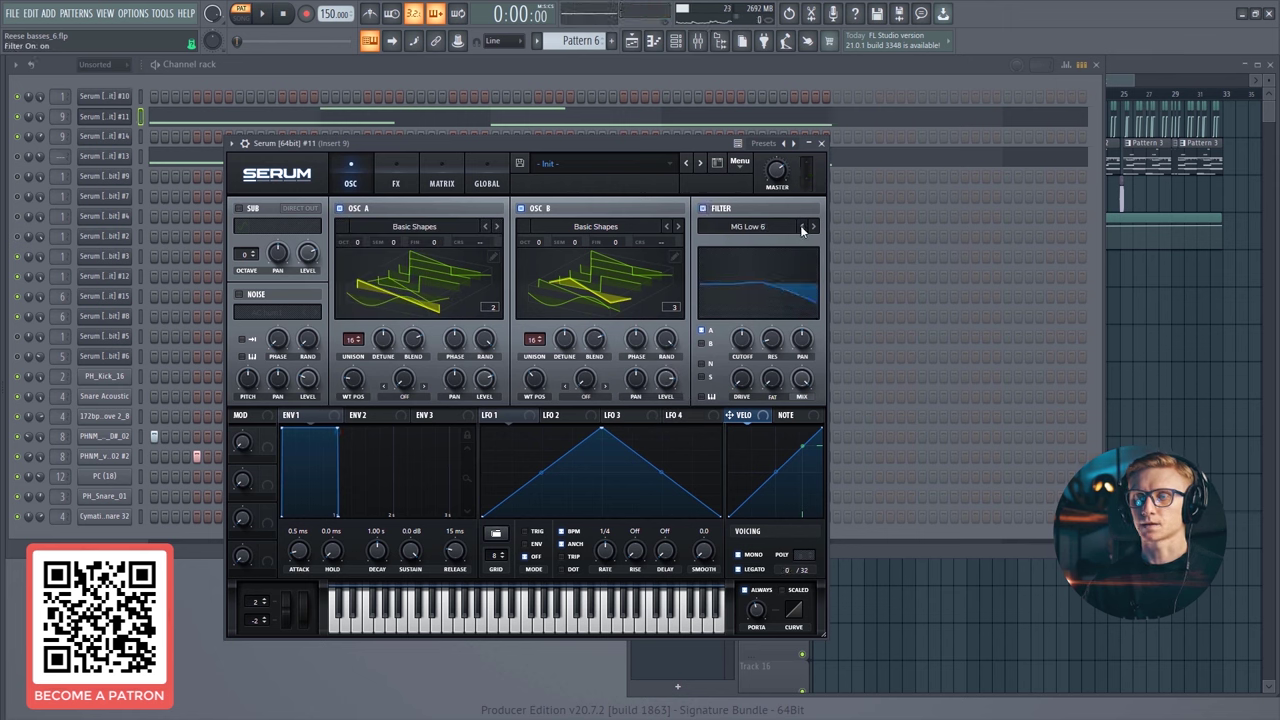
click(757, 229)
mouse_move(760, 245)
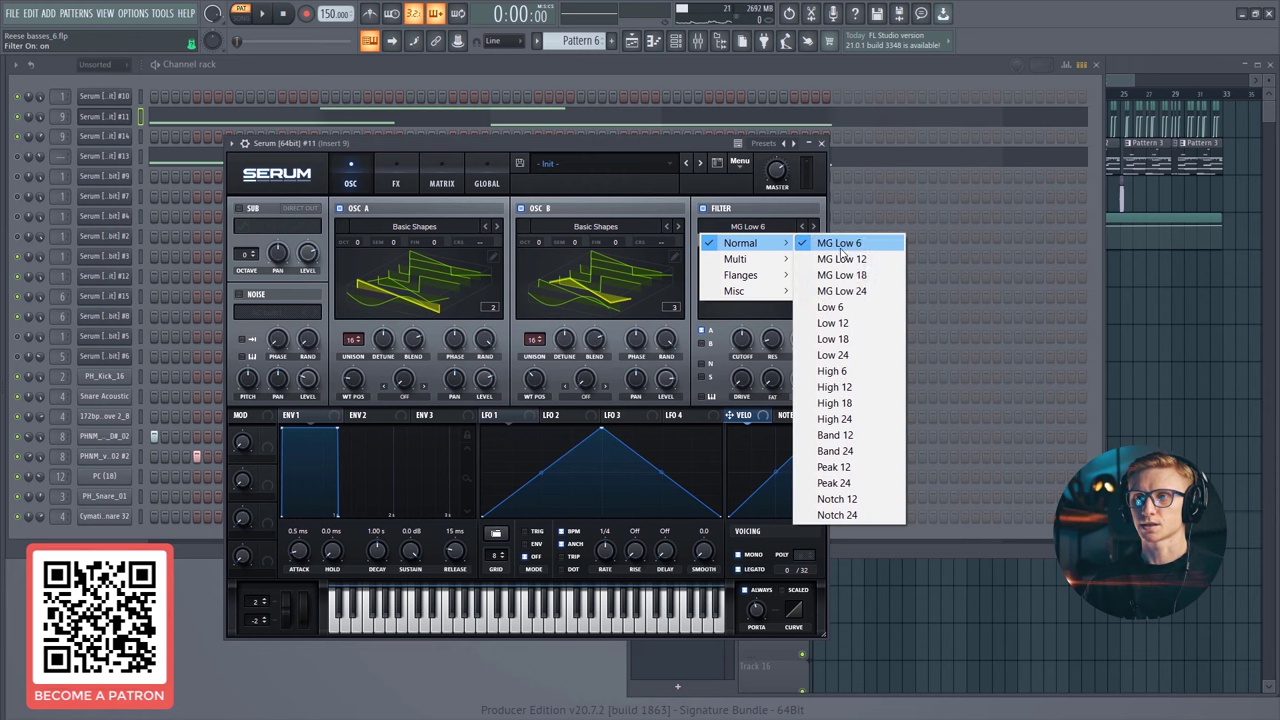
click(838, 243)
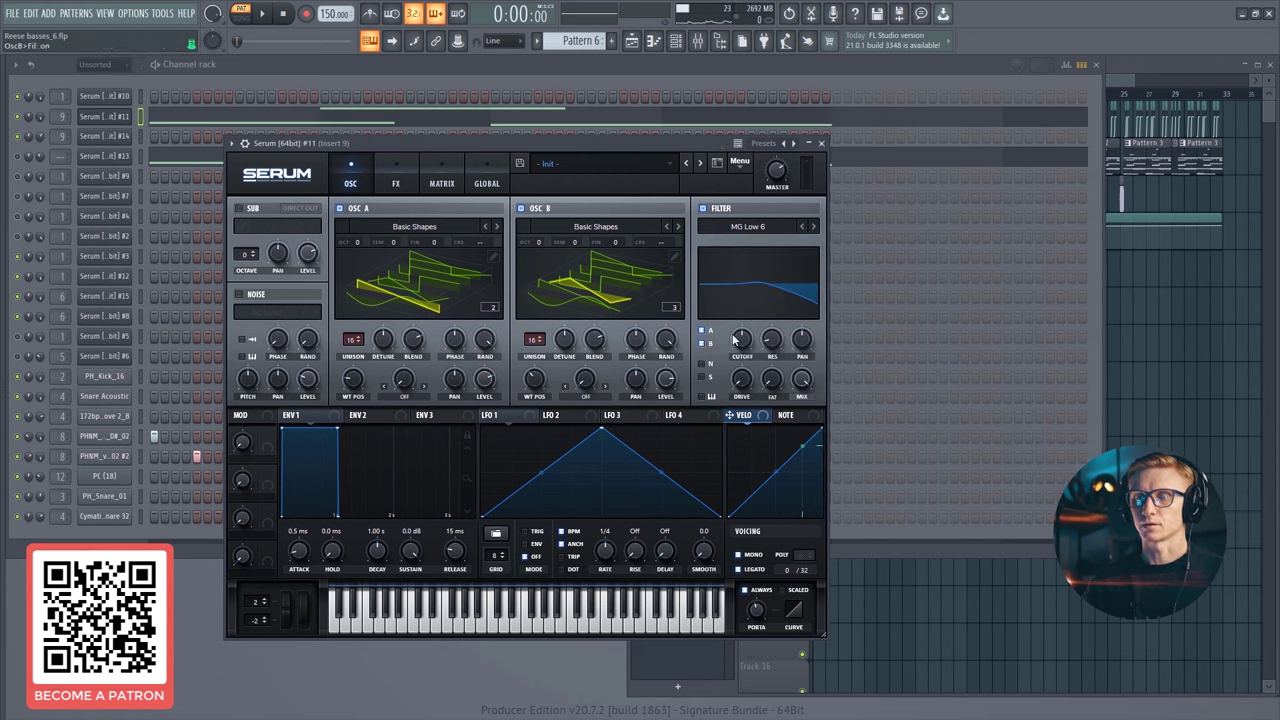
drag(735, 338, 744, 360)
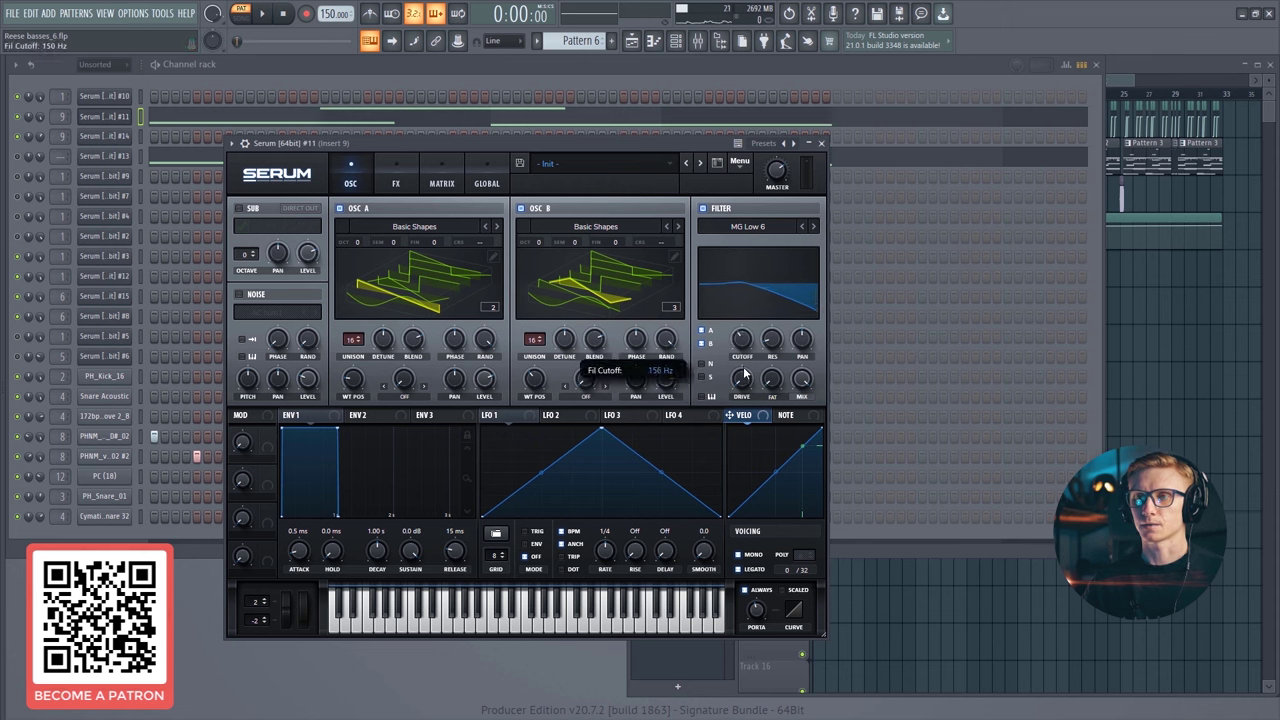
click(776, 343)
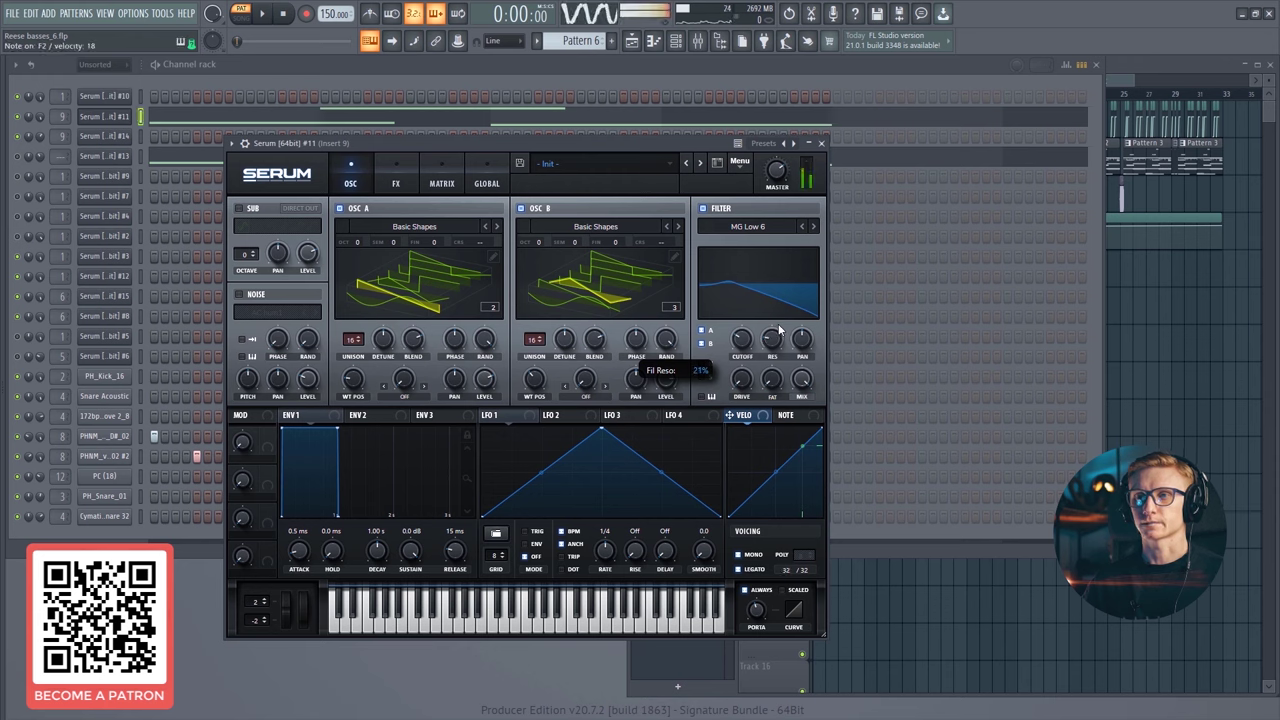
- Add Tube distortion with increased drive, and set the global unison width to 15 for oscillator A and 32 for oscillator B
click(398, 168)
click(243, 231)
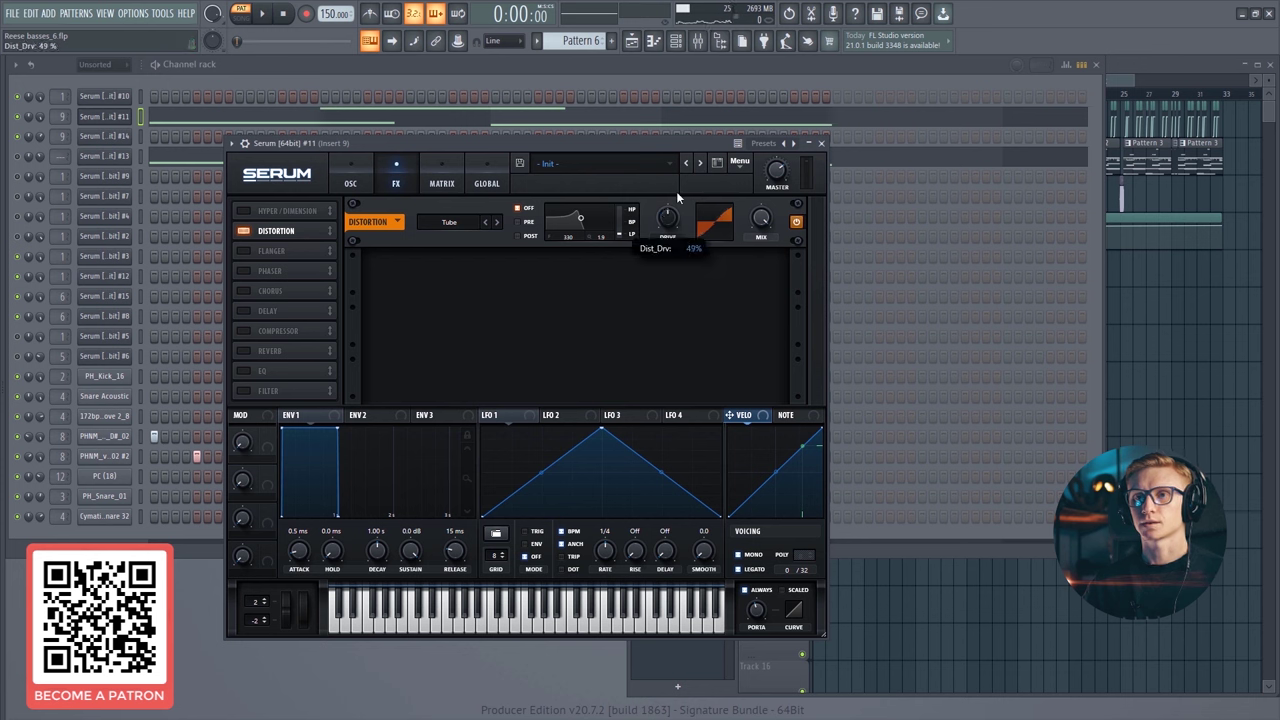
drag(678, 186, 680, 182)
click(497, 185)
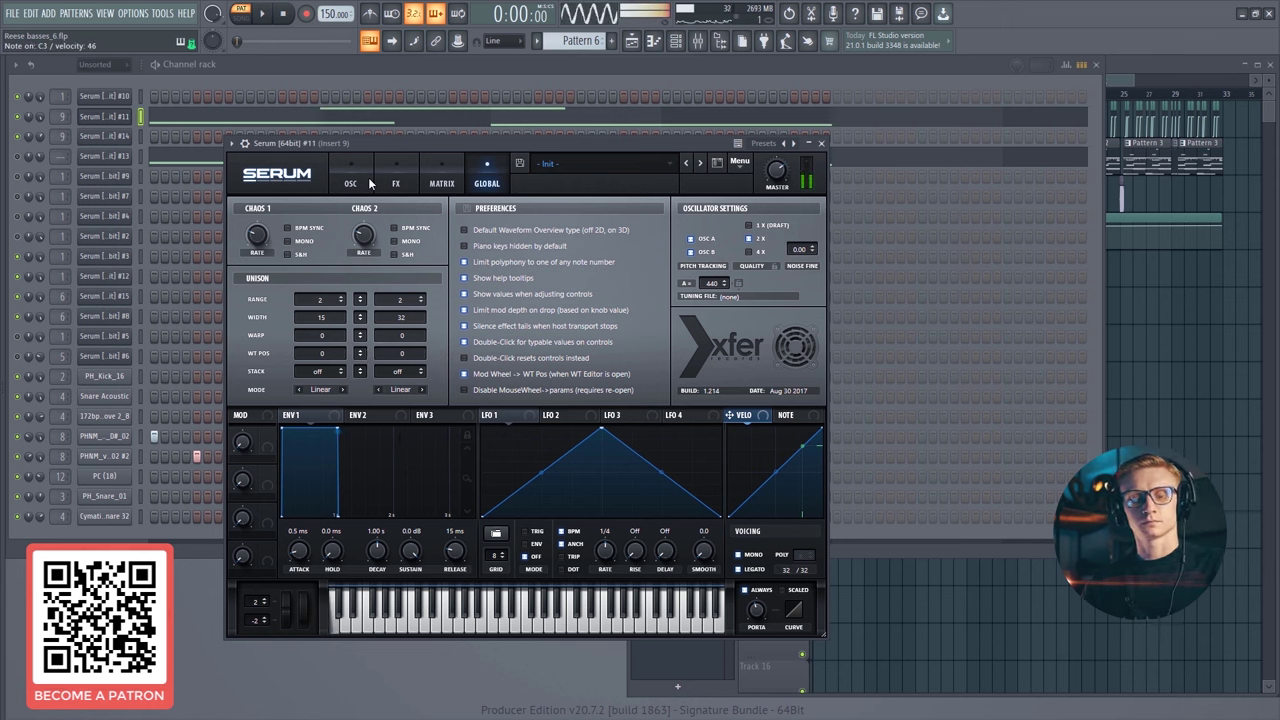
- Close the synth window and play the arrangement in song mode from the start with the playlist maximised
click(125, 119)
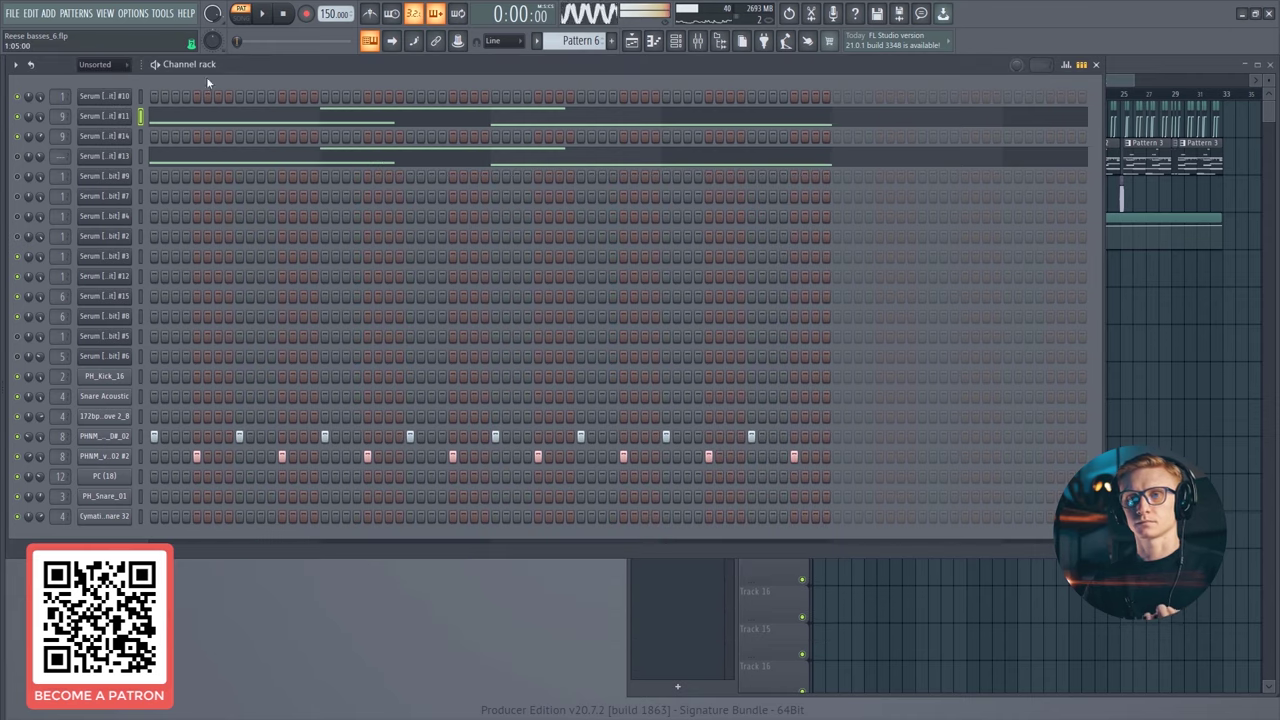
click(248, 18)
key(space)
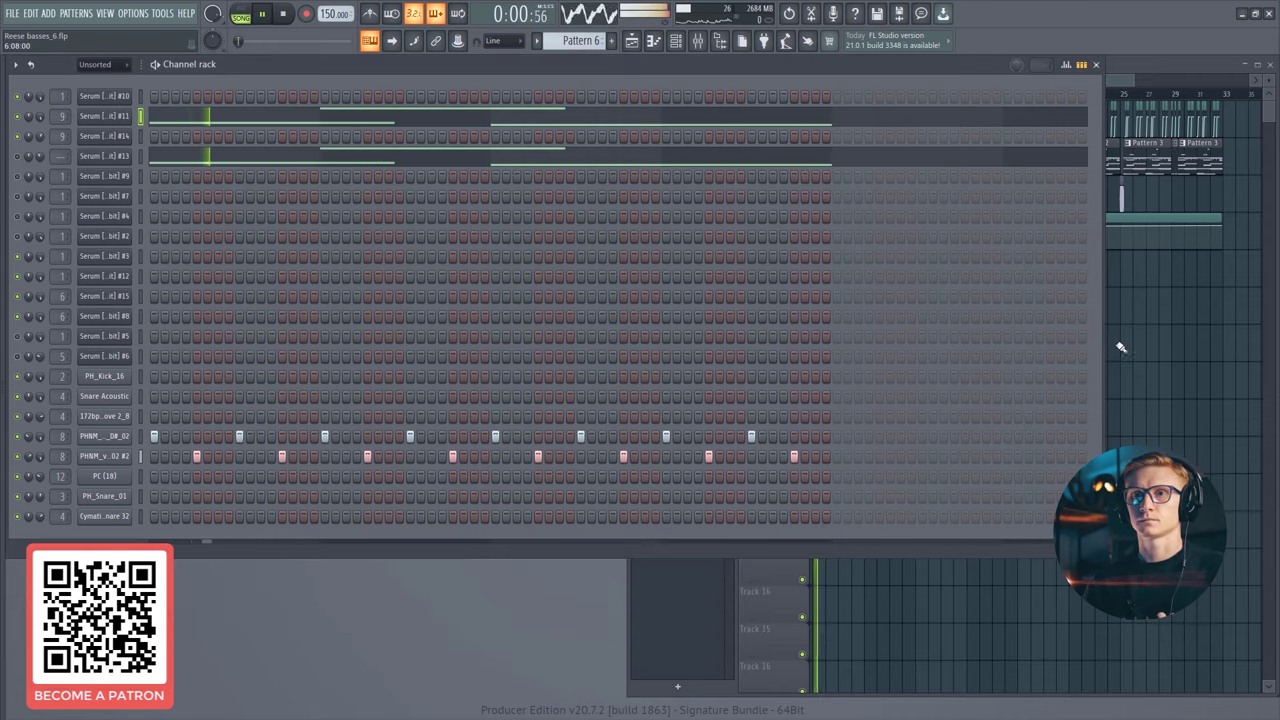
click(1139, 330)
click(1258, 70)
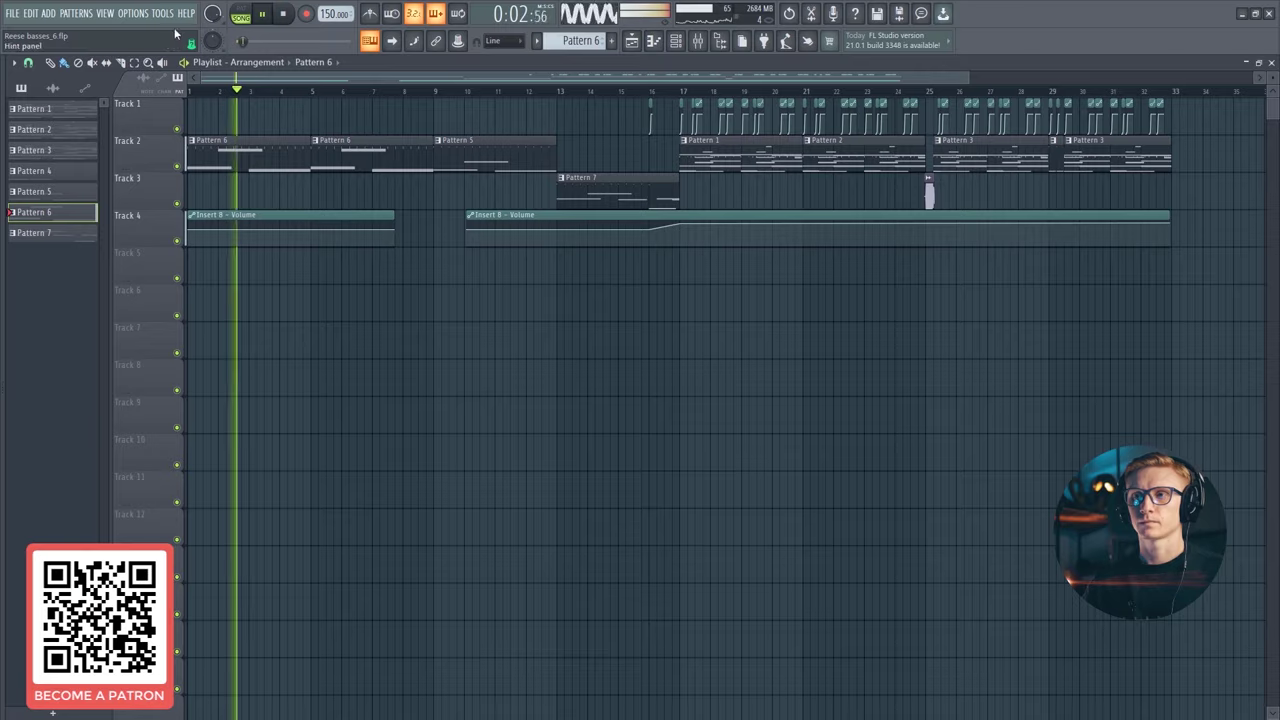
scroll(568, 247, up, 2)
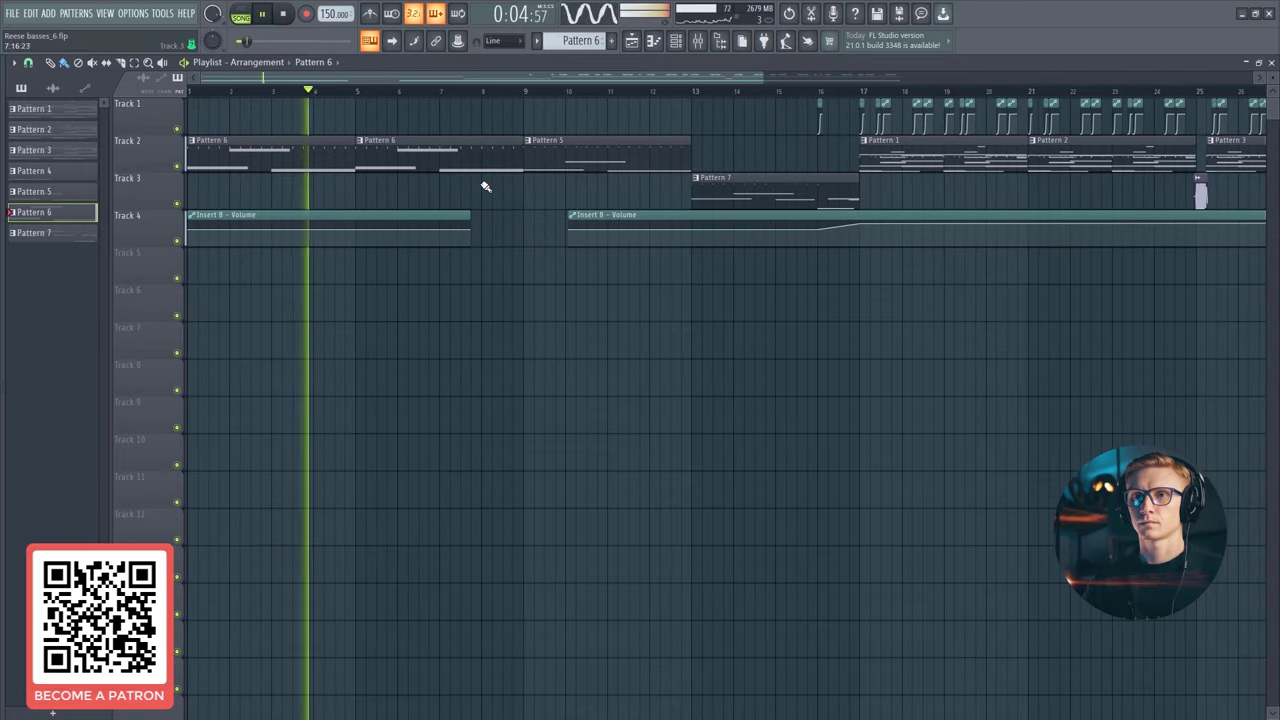
click(284, 15)
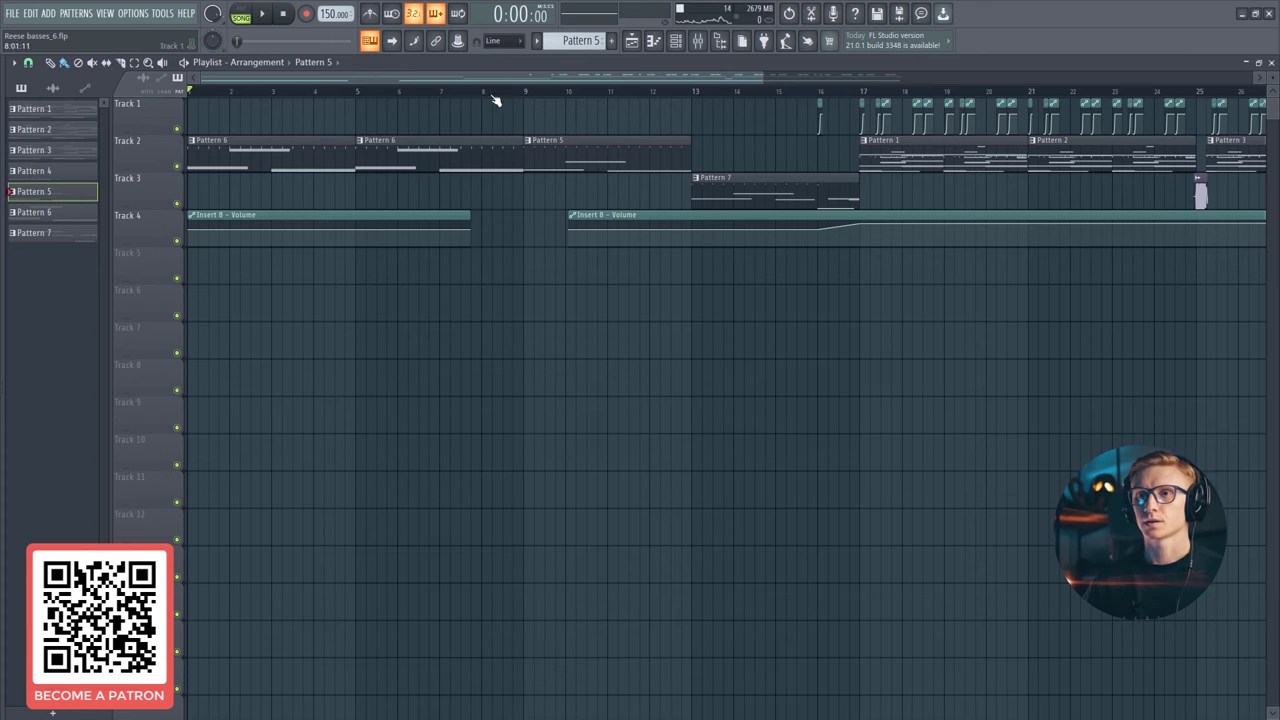
- Play the Pattern 5 section from bar 9, restore the playlist to its smaller size, and stop playback
scroll(545, 130, right, 1)
scroll(447, 147, left, 1)
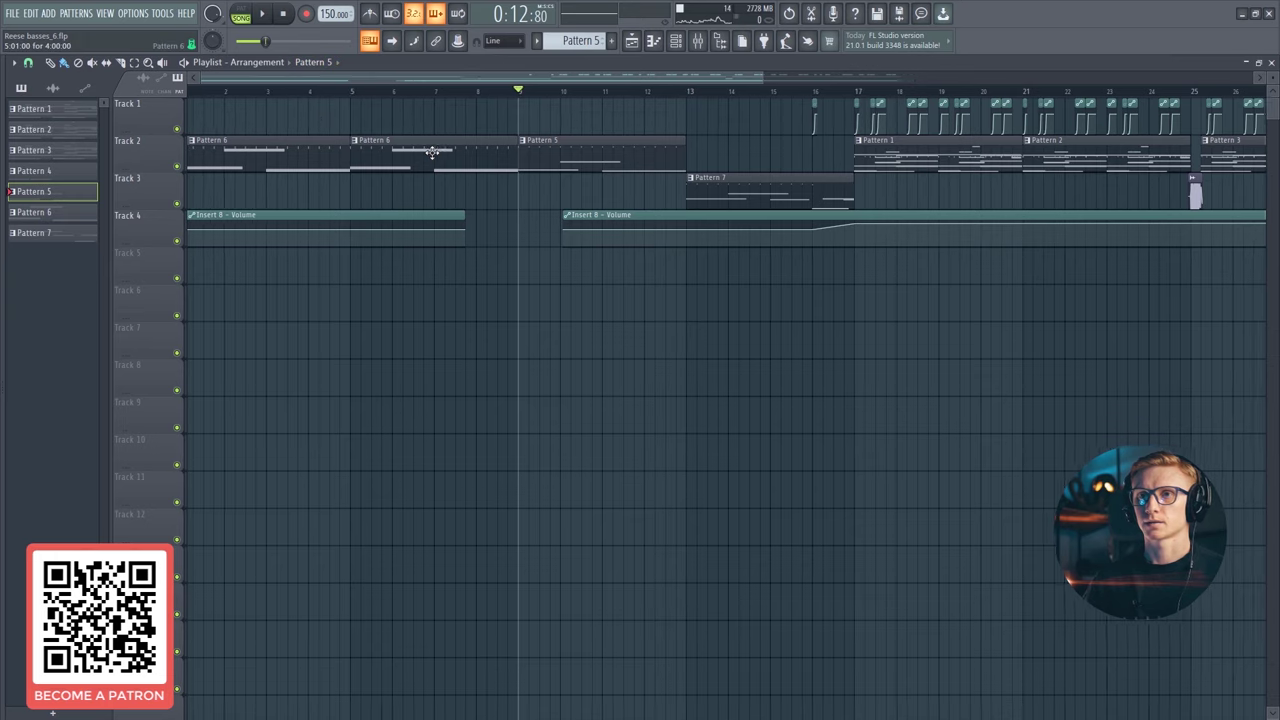
click(268, 14)
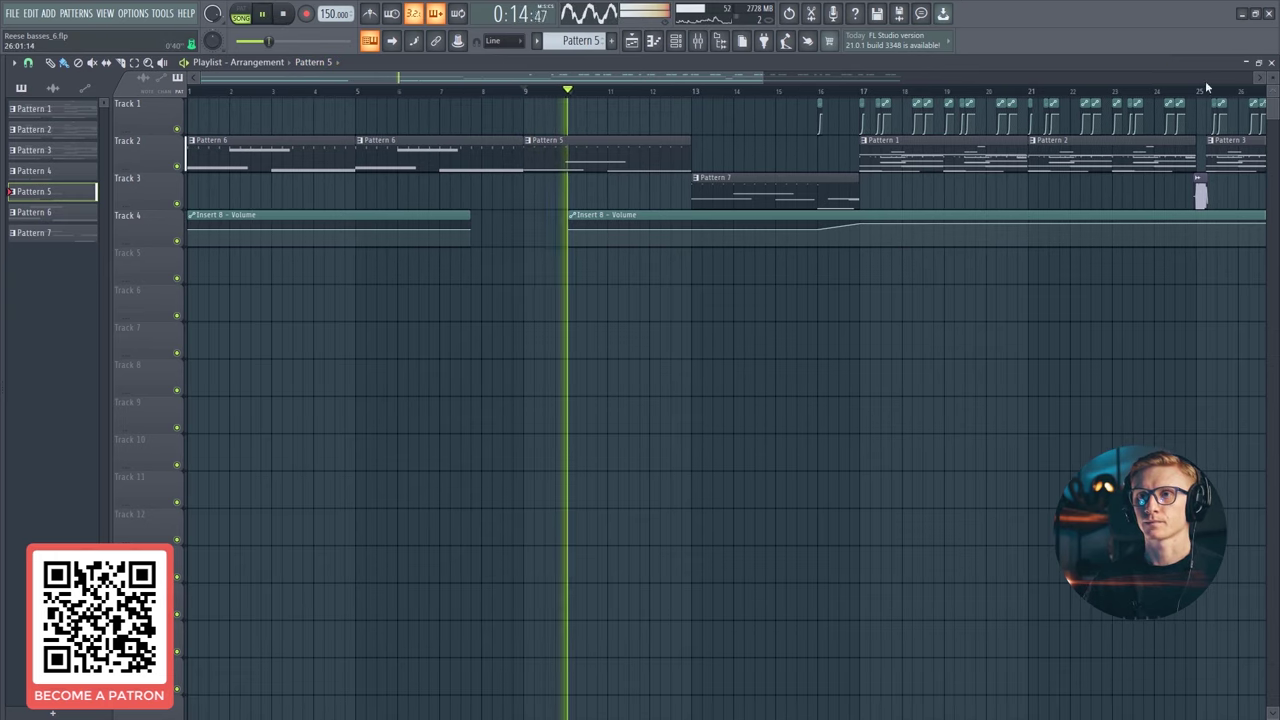
click(1258, 62)
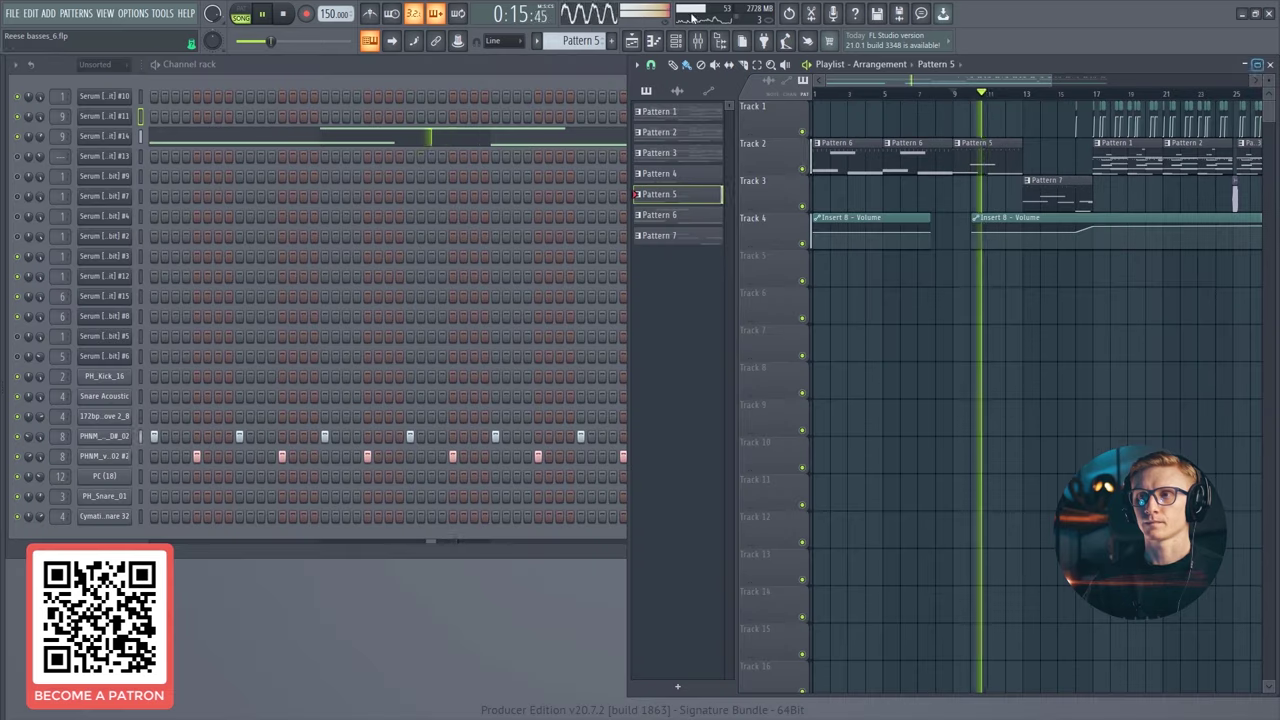
click(228, 91)
key(space)
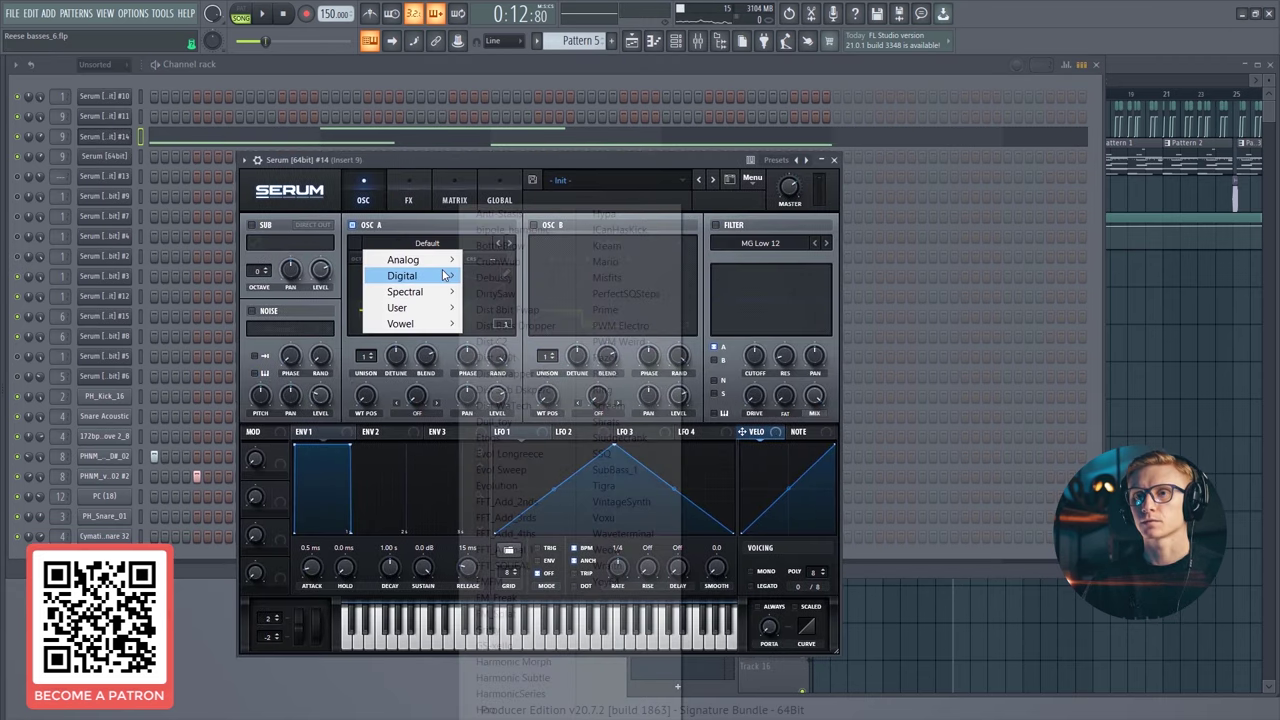
- Load the spectral wavetable Reesey Mess 2 [SL] into oscillator A of Serum #14 and set its octave to -1
mouse_move(448, 296)
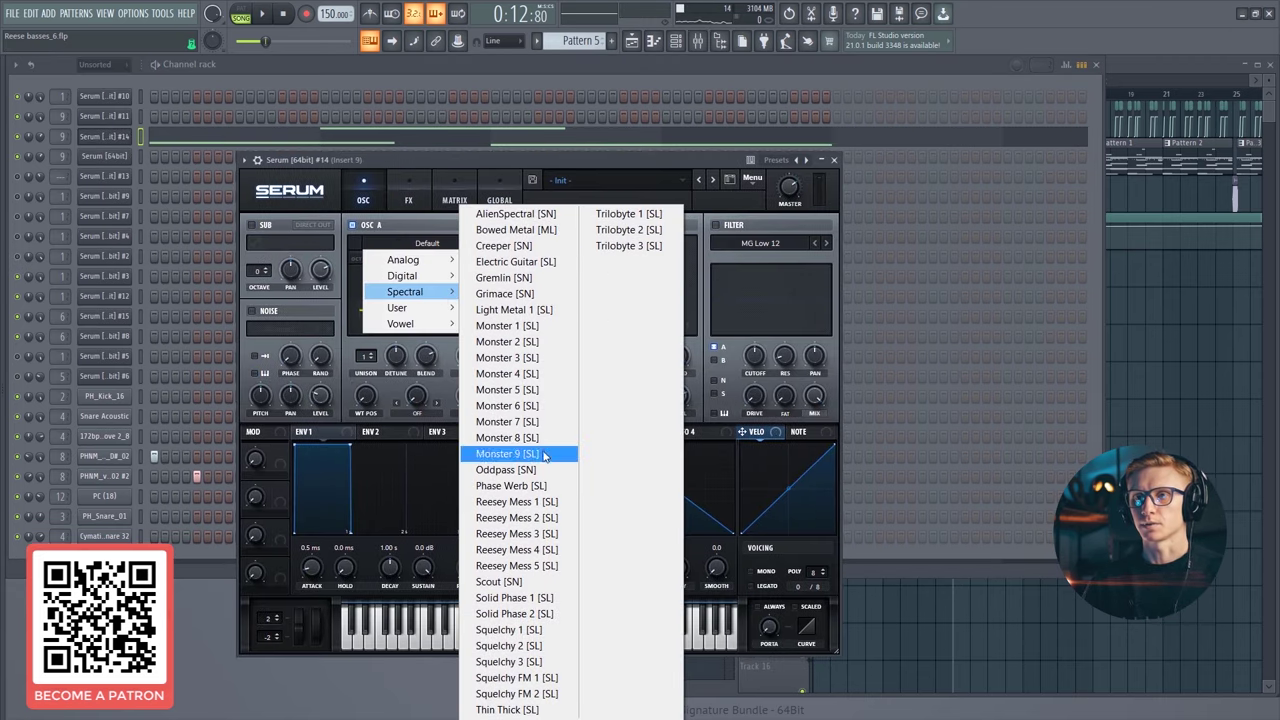
click(517, 518)
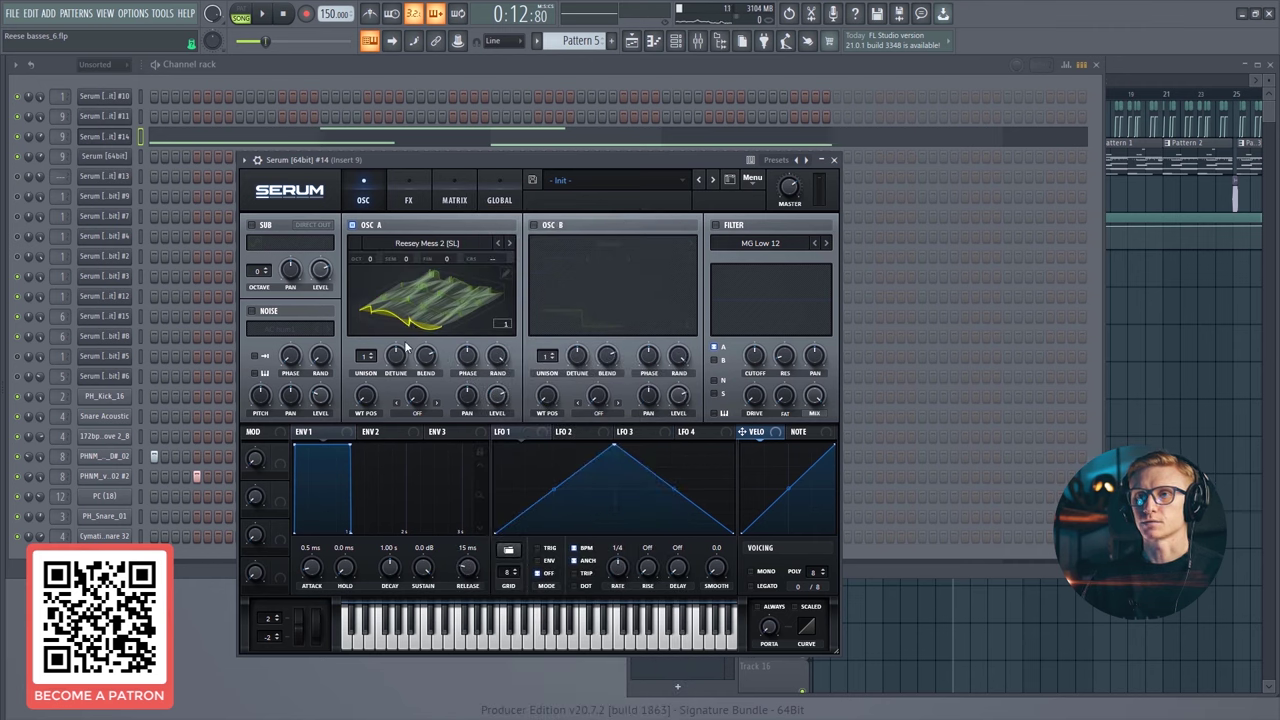
click(371, 261)
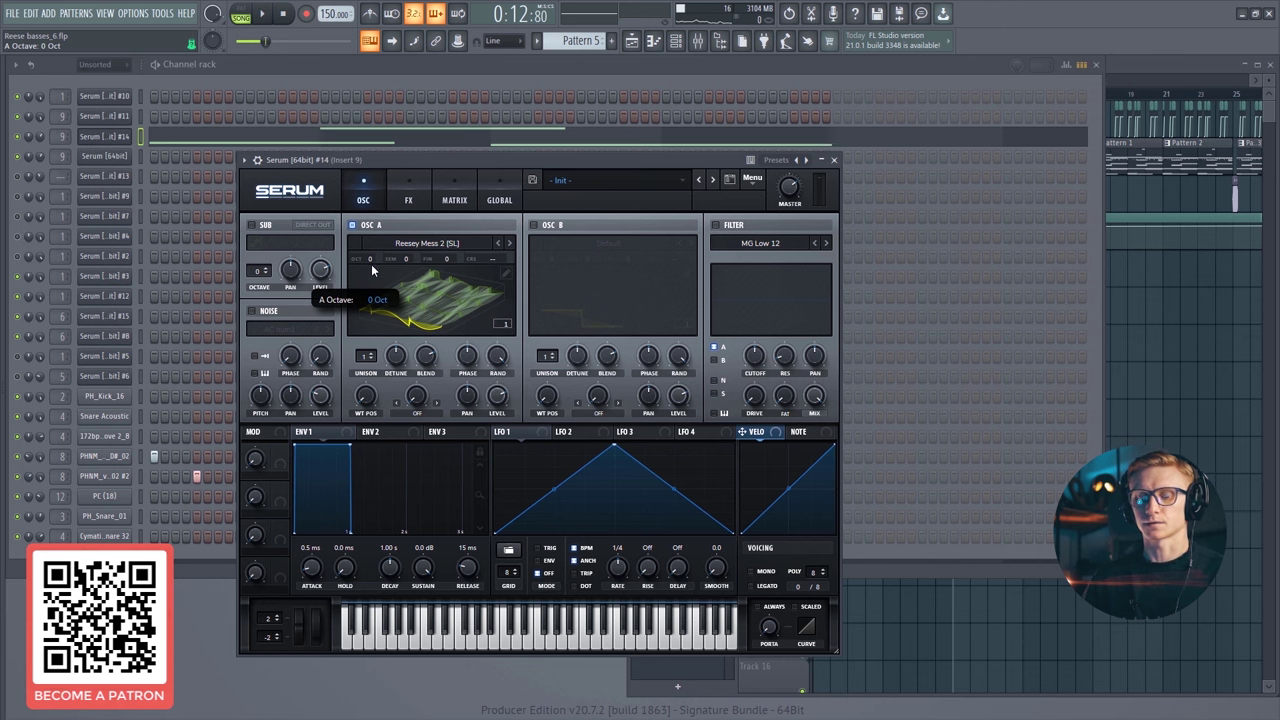
drag(371, 264, 371, 273)
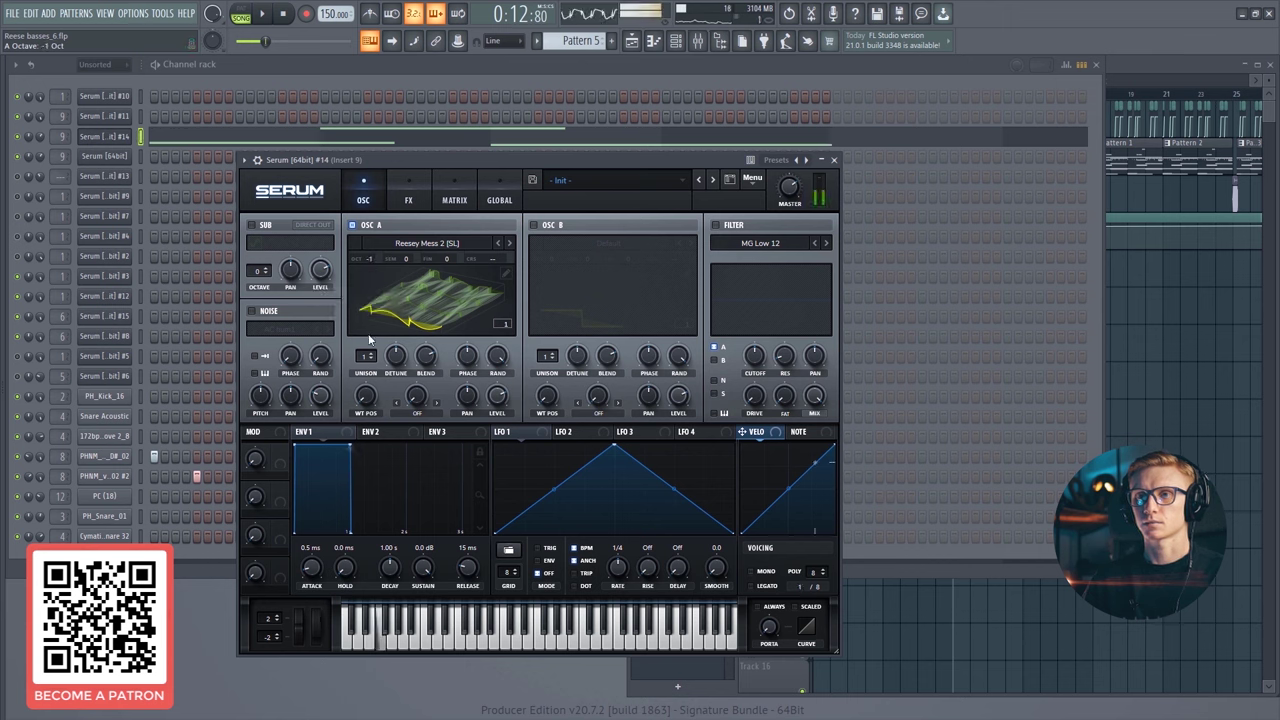
- Set oscillator A's wavetable position to 256 and unison to 4 voices, and lower its level
drag(366, 395, 413, 205)
drag(362, 362, 369, 336)
drag(493, 402, 490, 433)
- Enable oscillator B with the spectral wavetable Reesey Mess 4 [SL], 3 unison voices and octave -1
click(535, 225)
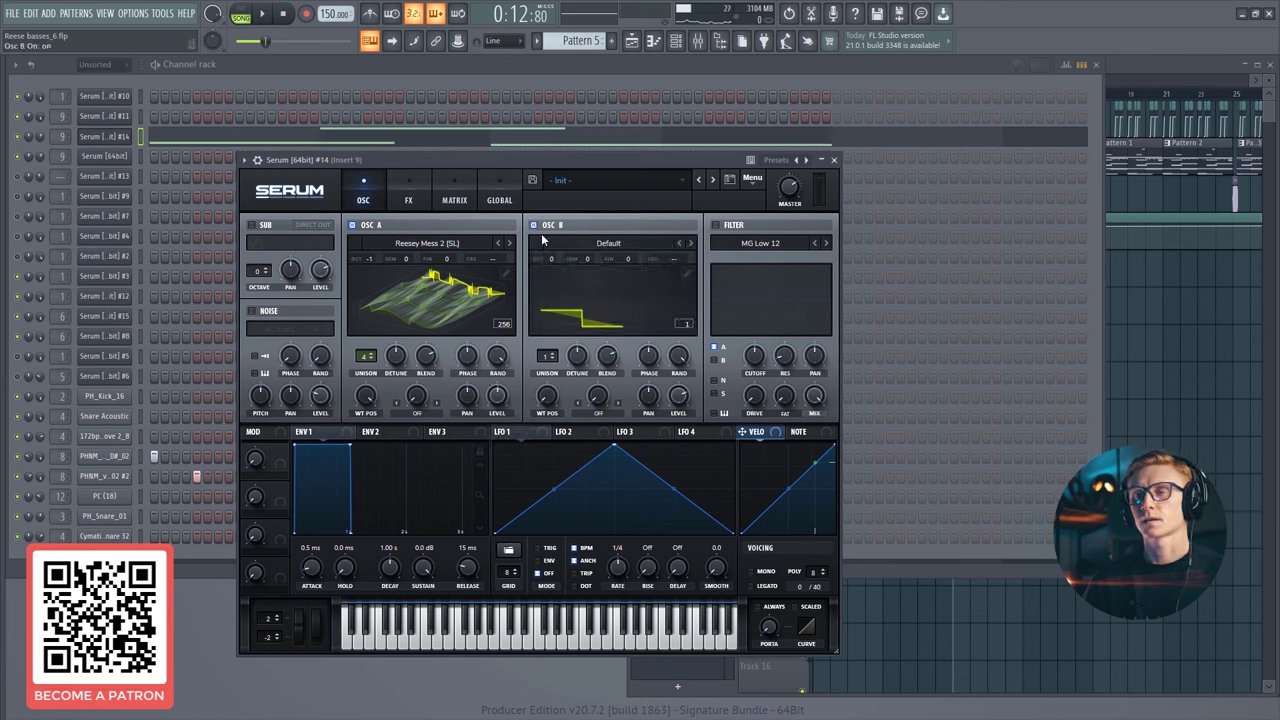
click(594, 255)
mouse_move(604, 294)
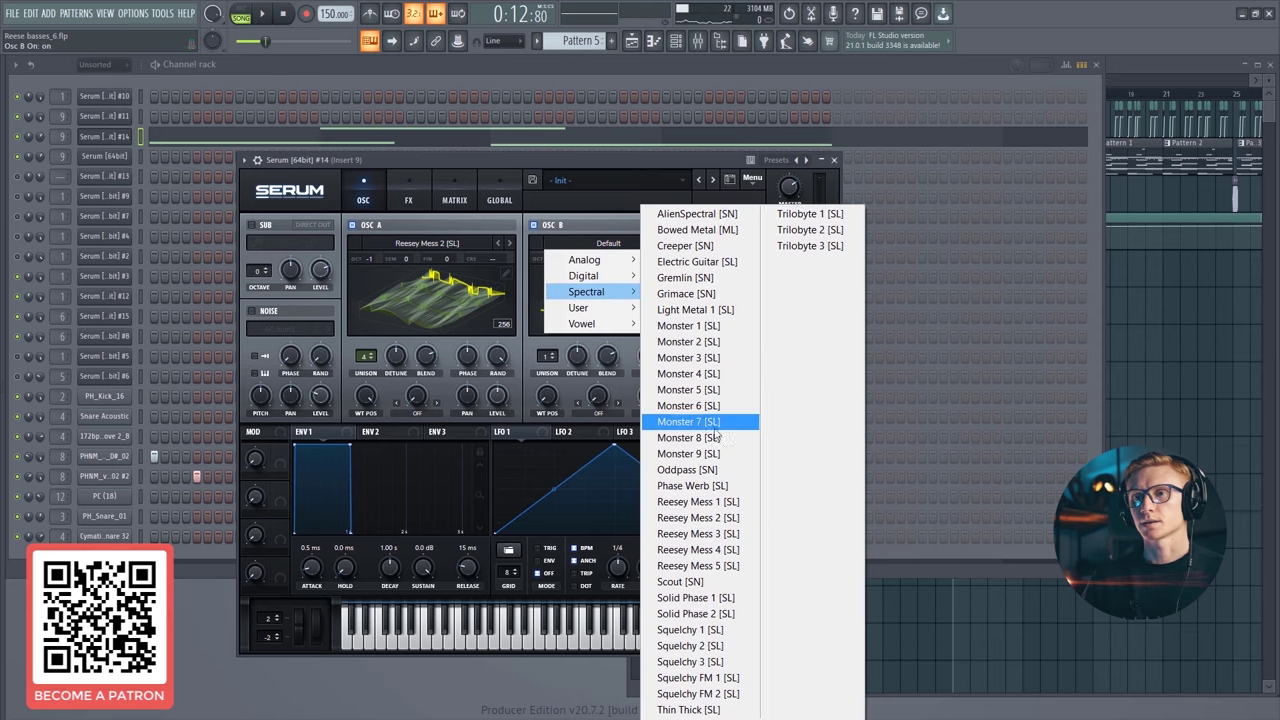
click(691, 550)
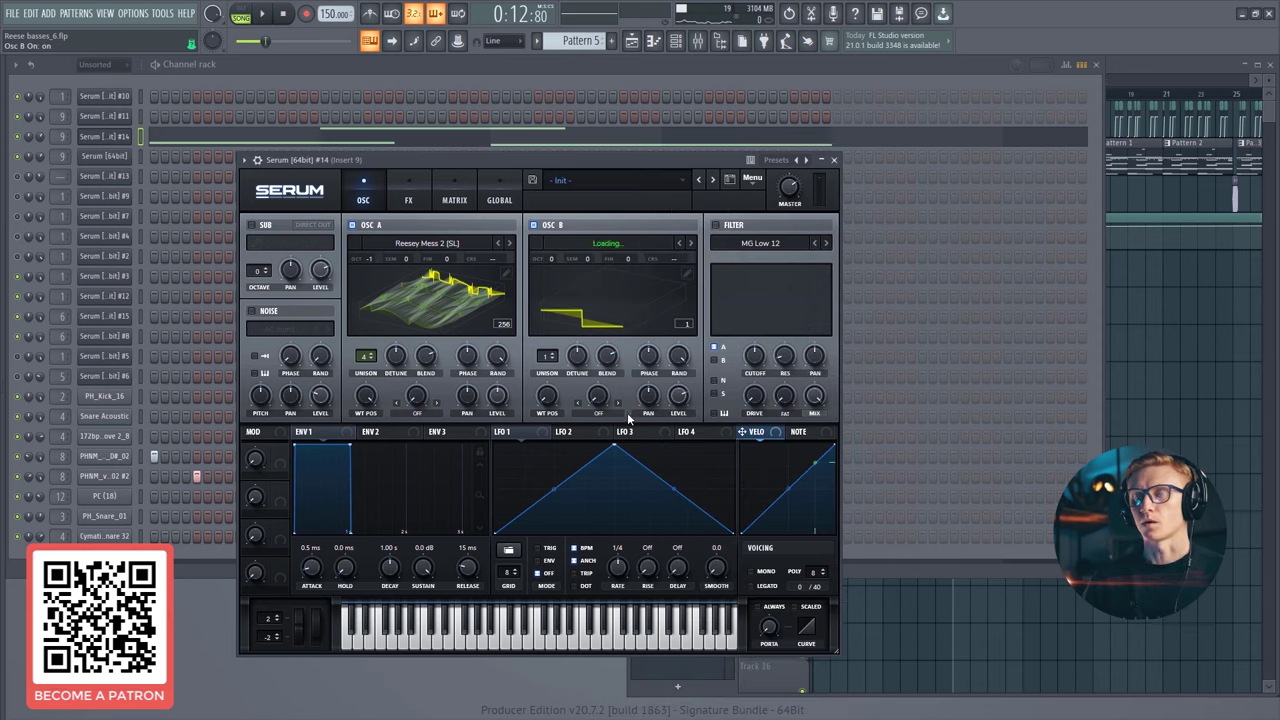
drag(548, 364, 574, 337)
drag(549, 259, 559, 277)
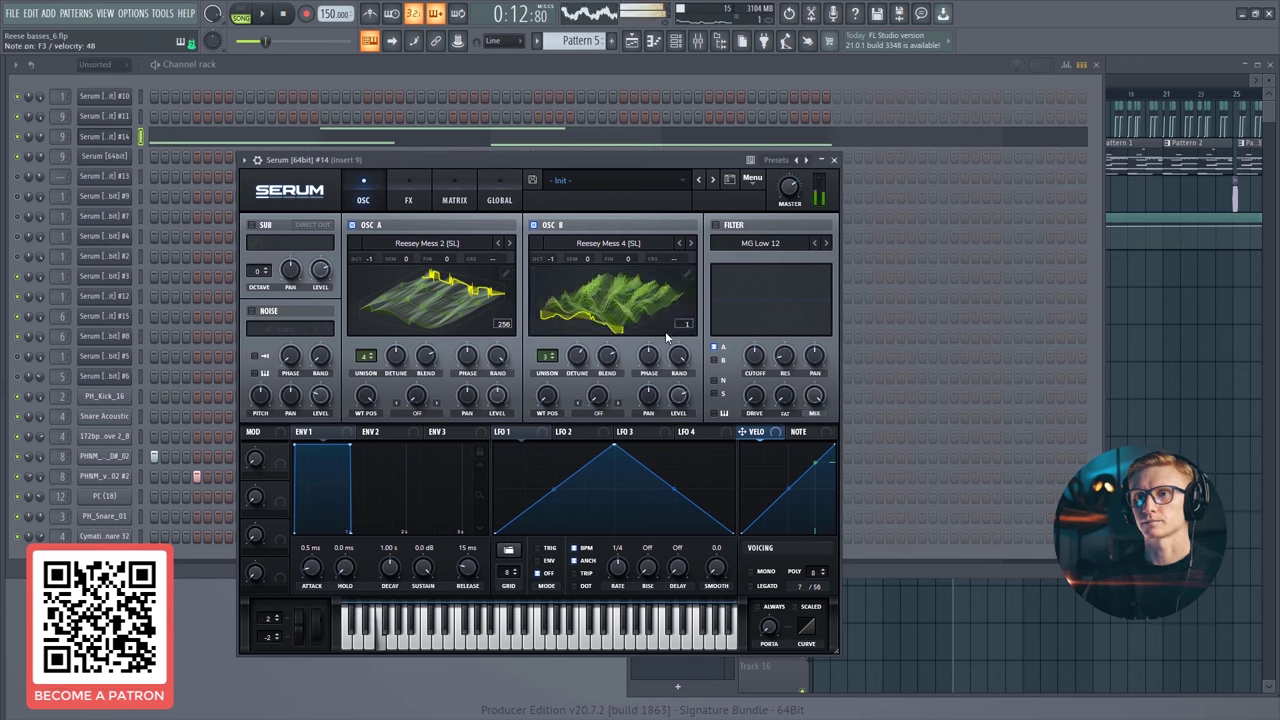
mouse_move(681, 395)
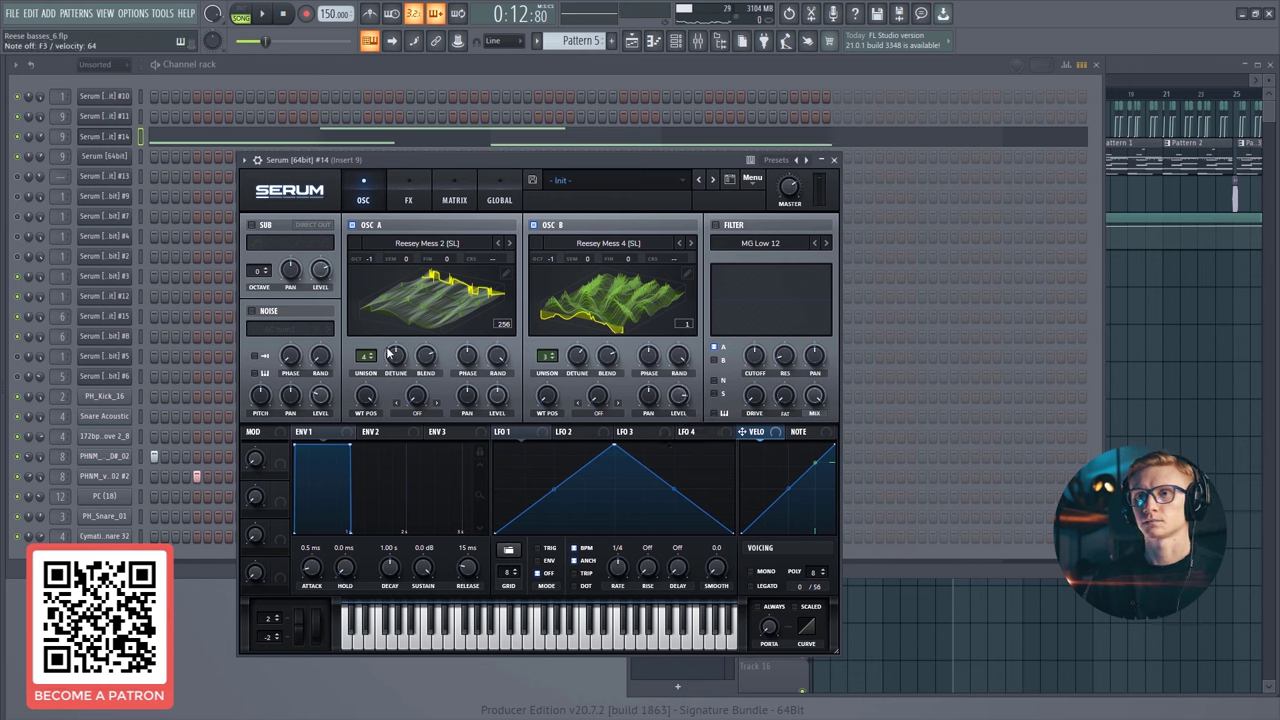
- Set oscillator A's warp mode to Quantize
click(416, 412)
click(457, 326)
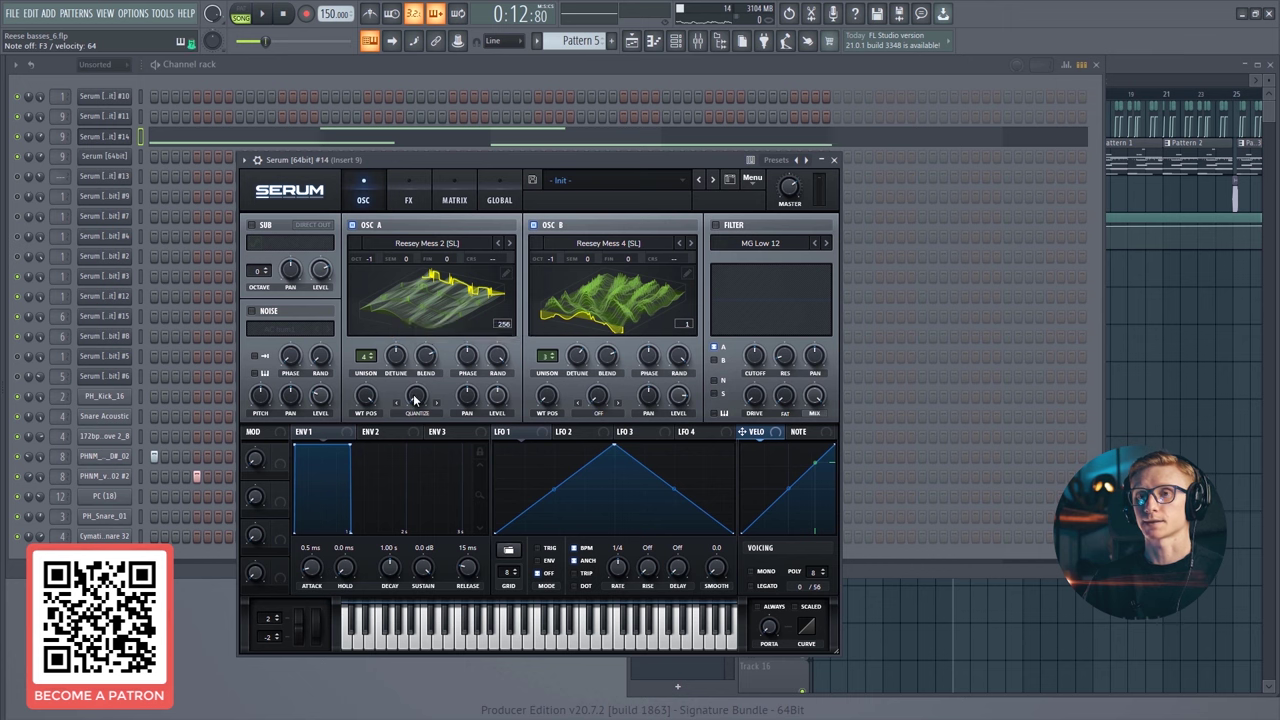
mouse_move(417, 393)
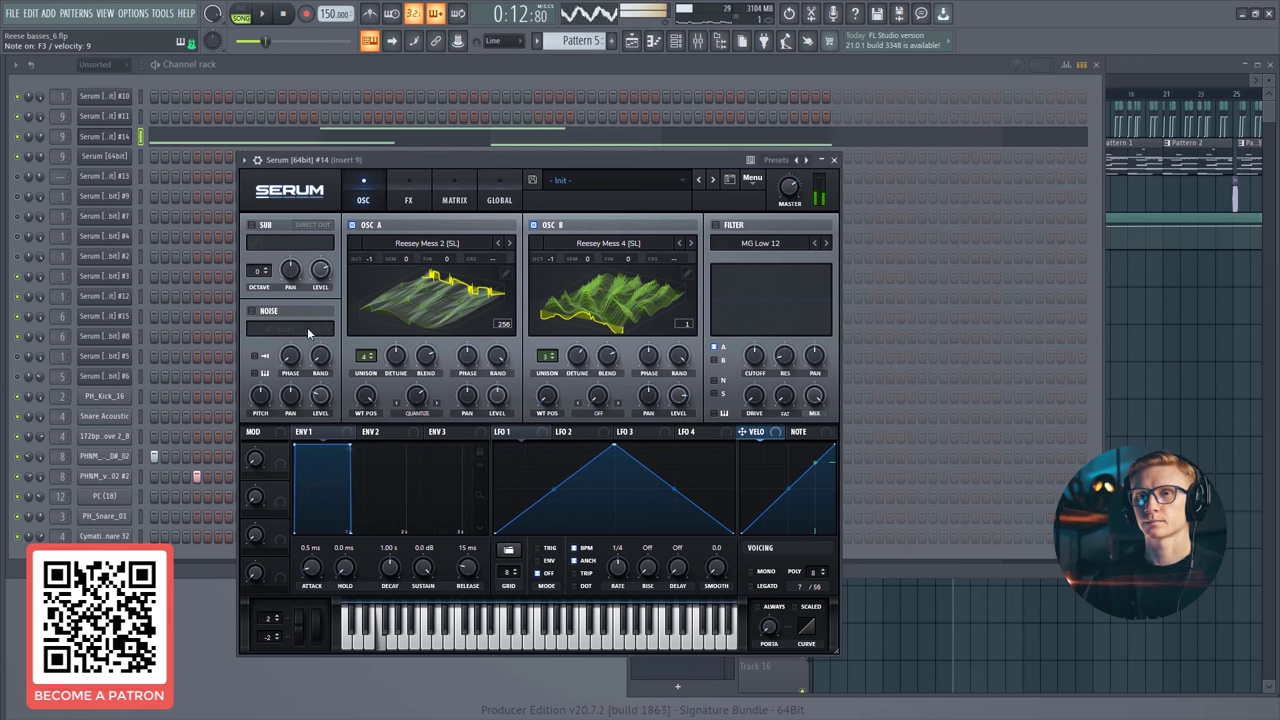
- Enable the oscillator filter with the Combs type and route both oscillators A and B through it
click(716, 225)
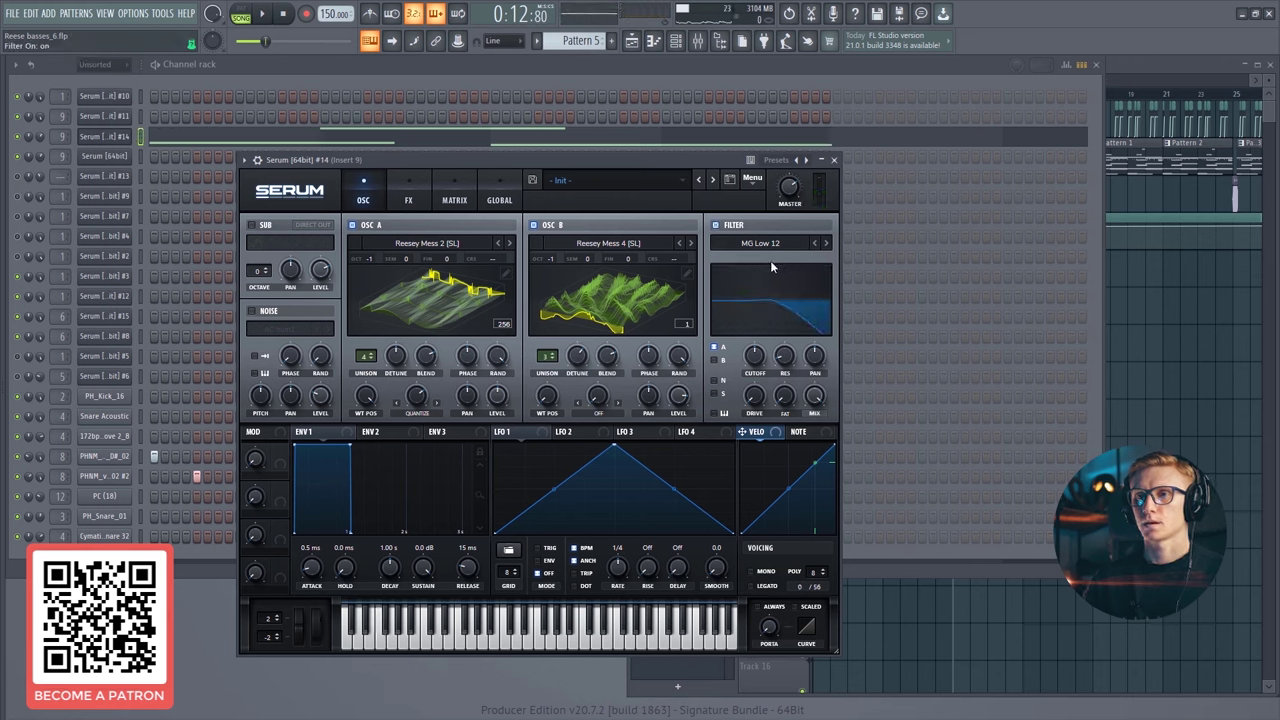
click(760, 243)
mouse_move(782, 308)
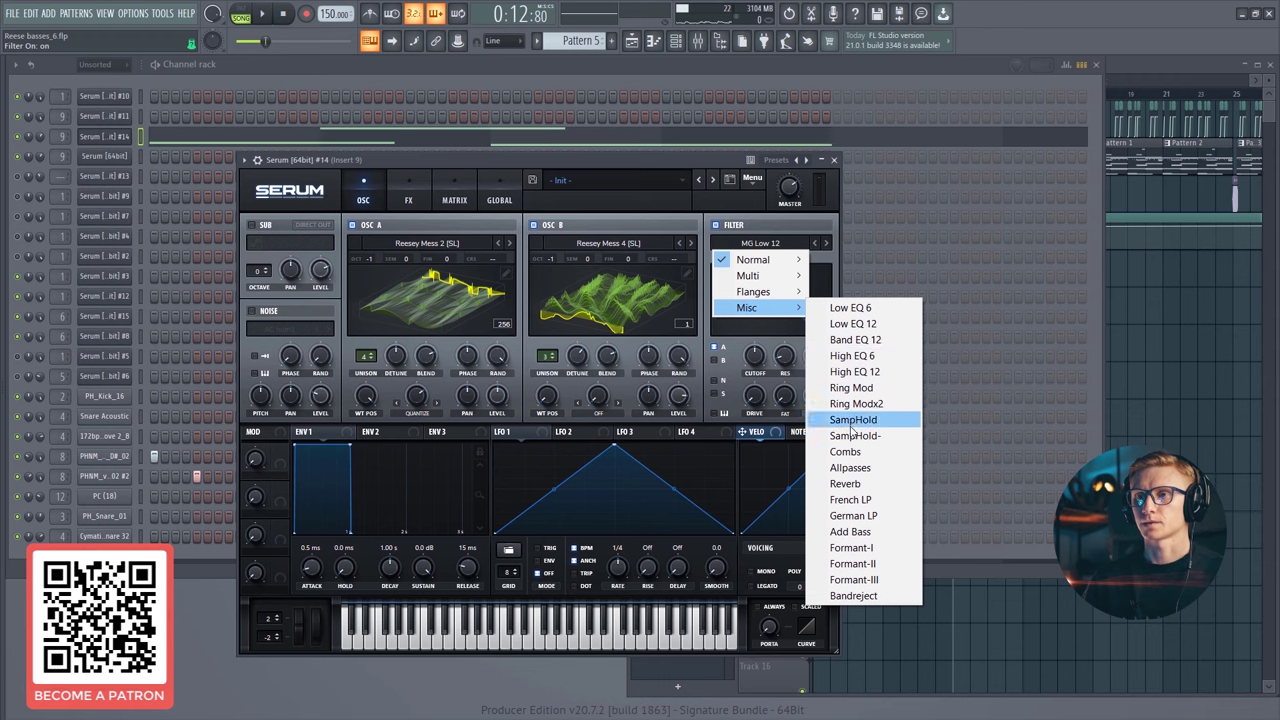
click(857, 455)
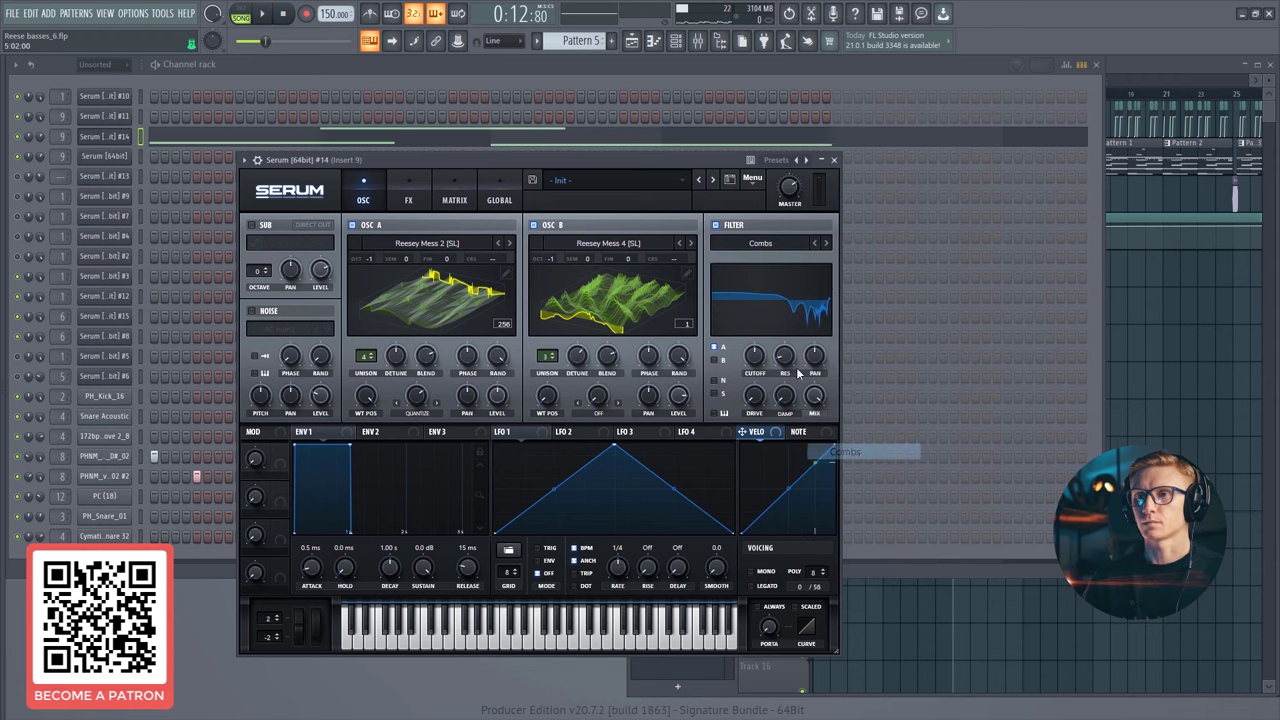
click(715, 362)
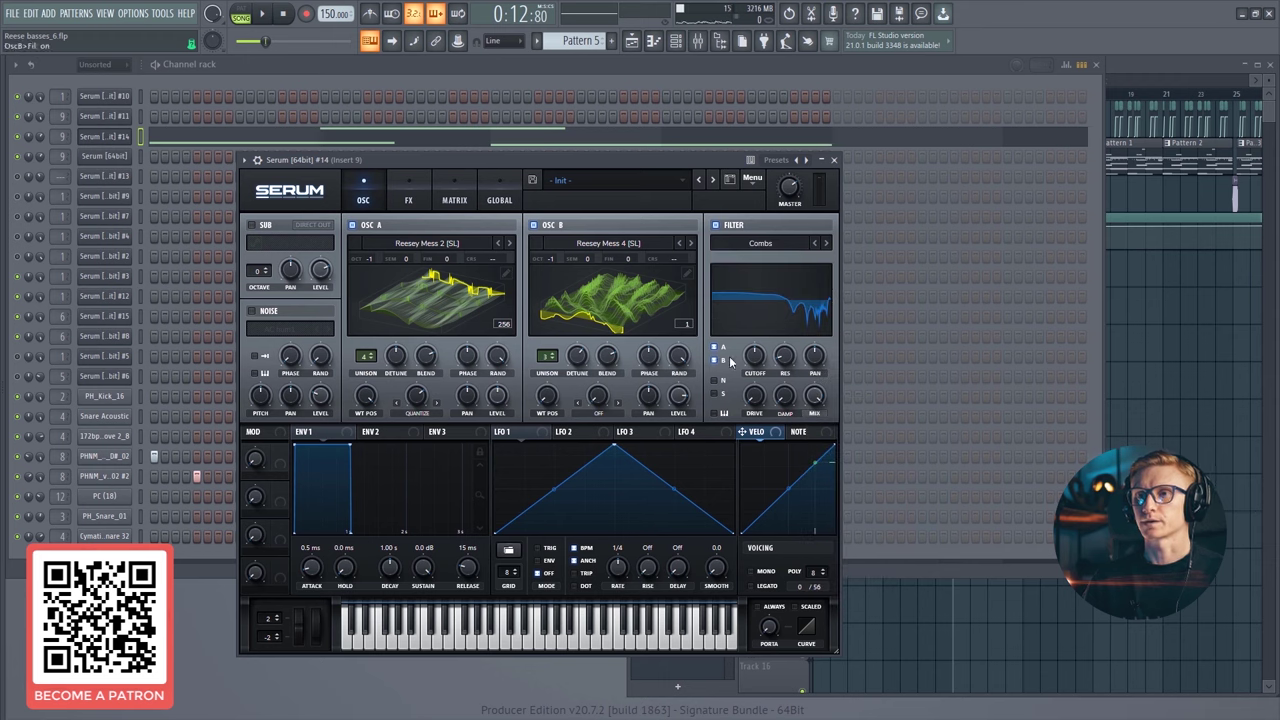
- Raise the comb filter's cutoff and adjust its resonance, drive and damping to about 15%, 7% and 51%
drag(751, 366, 771, 277)
mouse_move(786, 365)
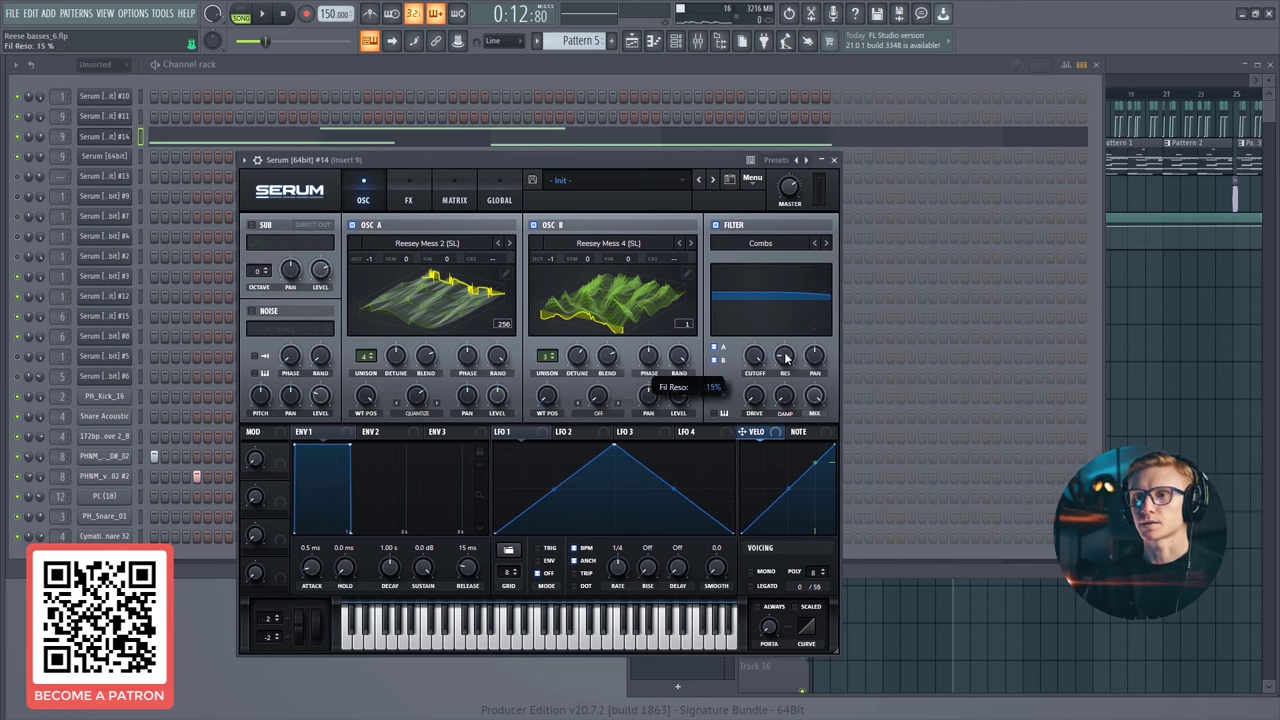
mouse_move(760, 390)
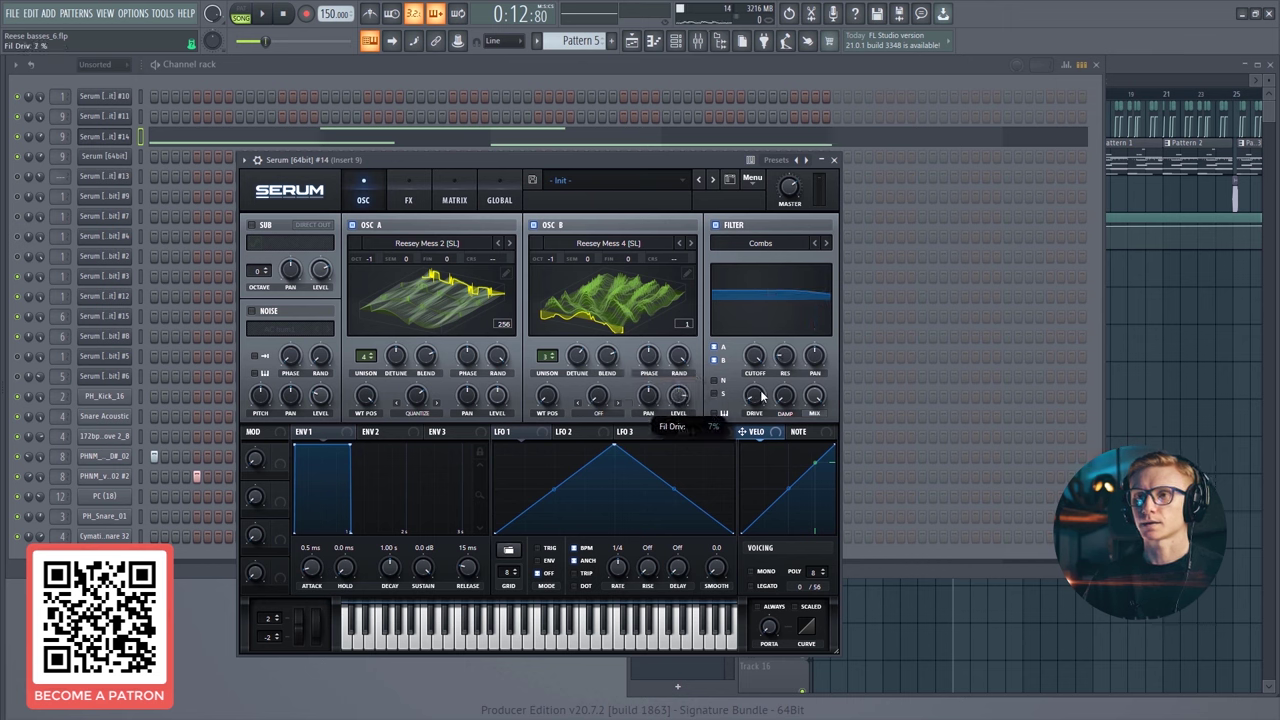
drag(761, 389, 762, 386)
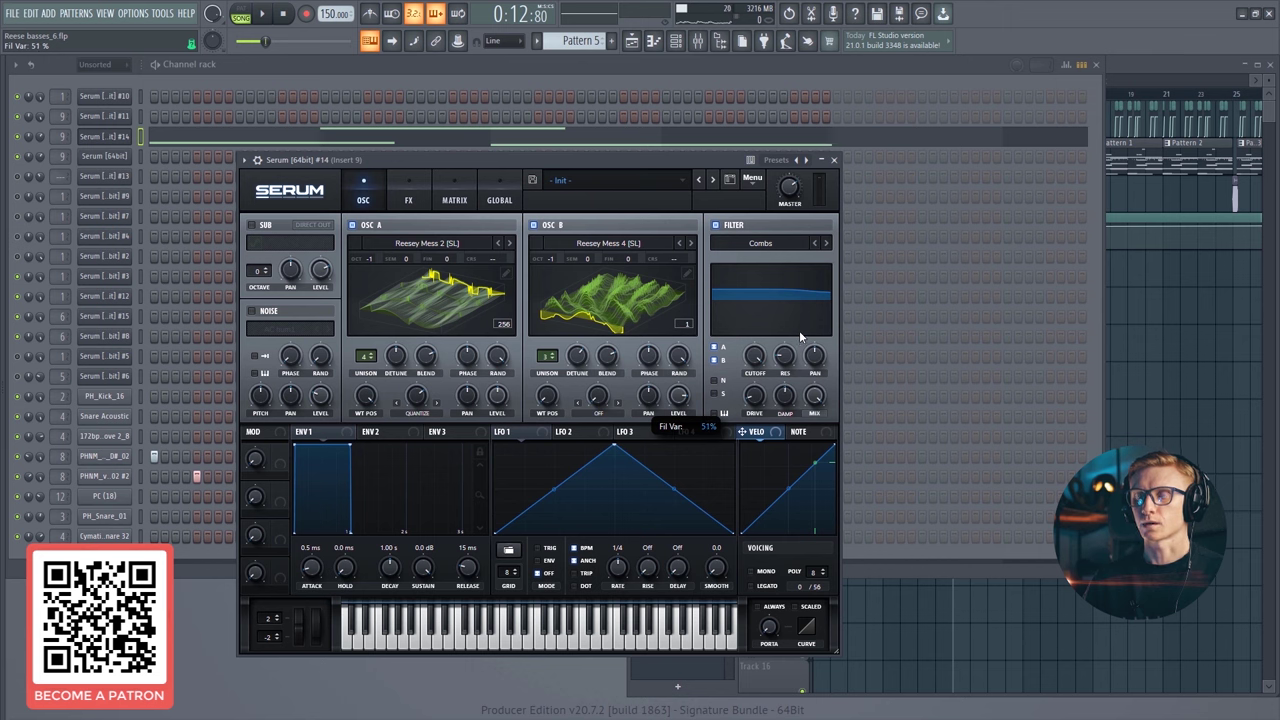
drag(782, 388, 781, 397)
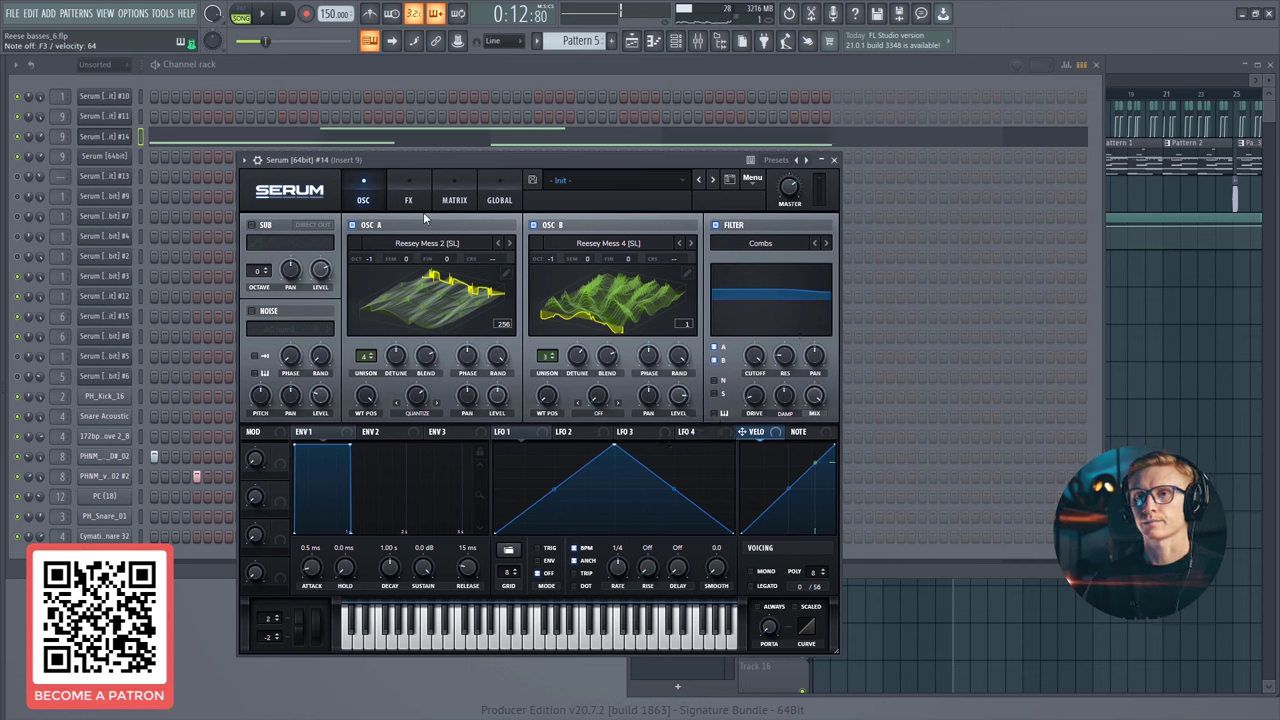
- Narrow oscillator A's unison width to about 64 in the global settings
click(498, 195)
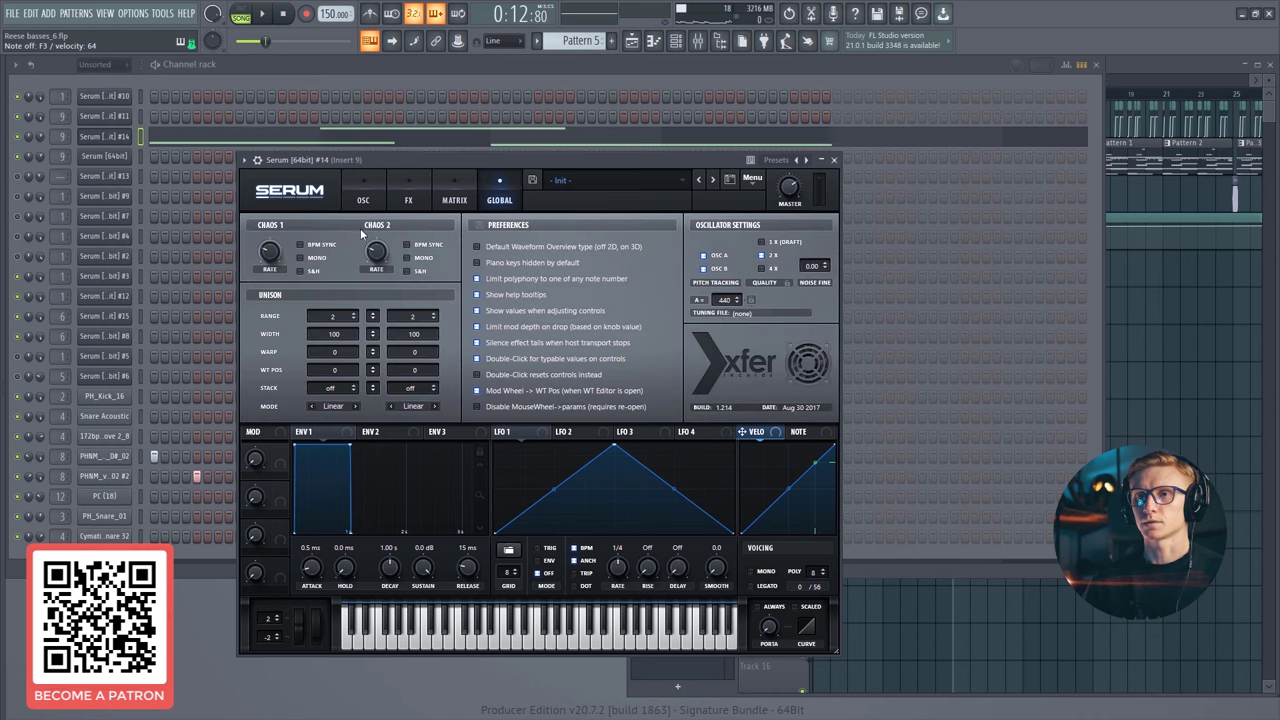
click(344, 335)
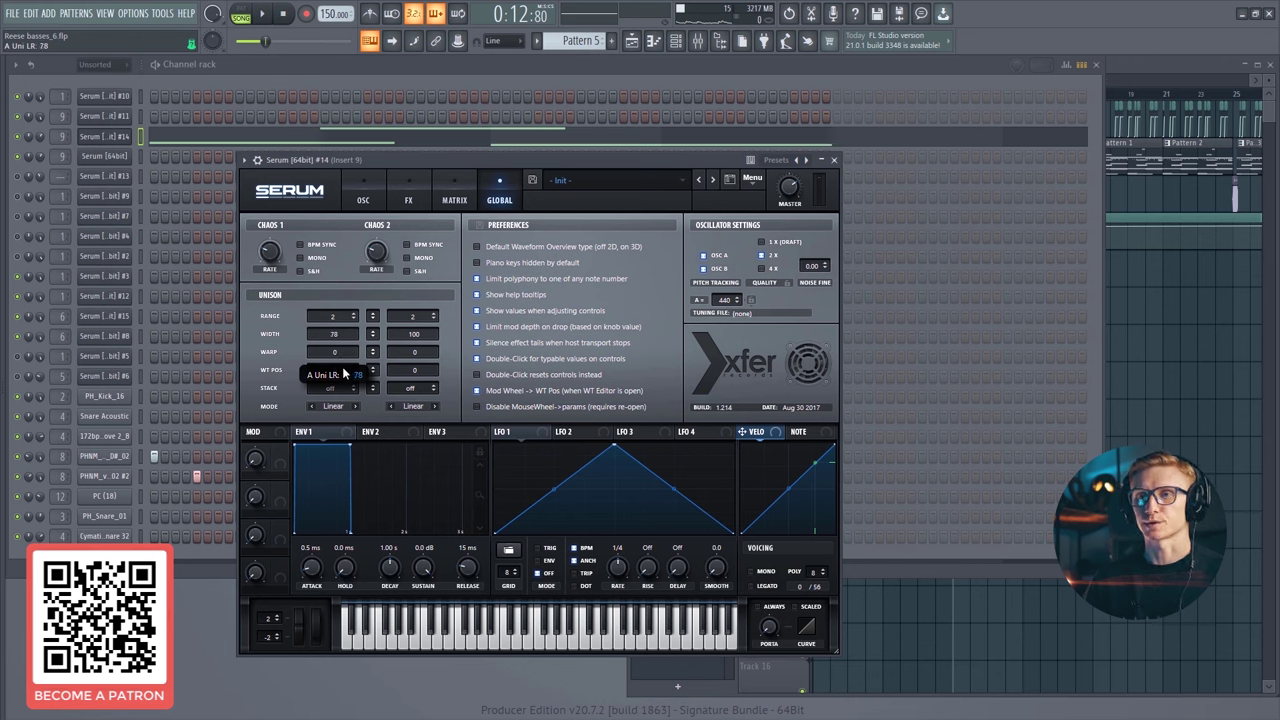
drag(342, 367, 338, 381)
click(403, 338)
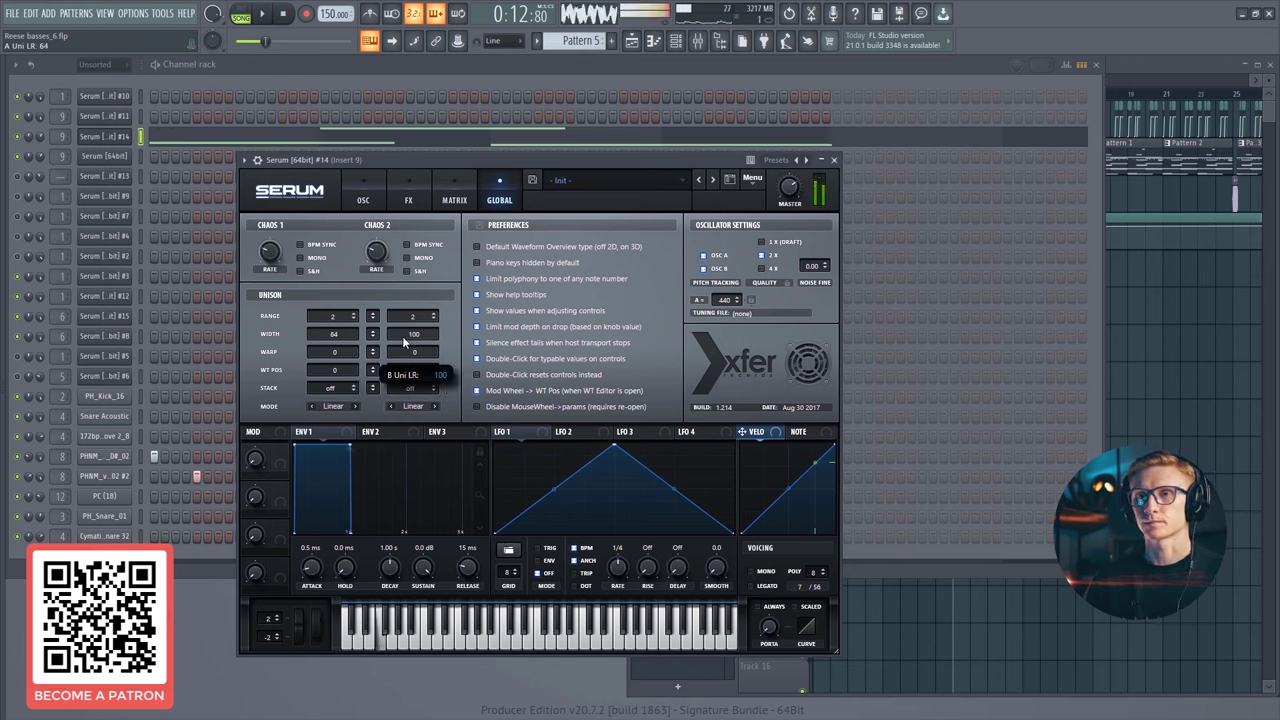
- Enable the Tube distortion effect and raise its drive
click(408, 197)
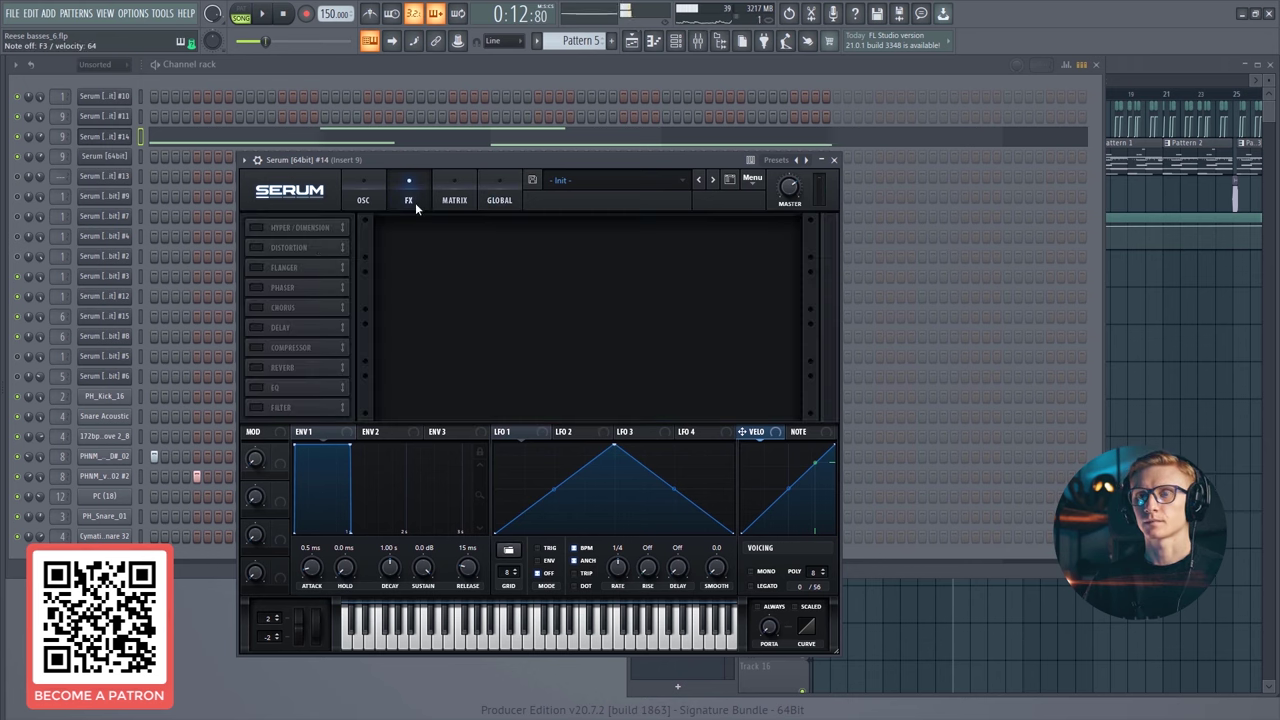
click(256, 247)
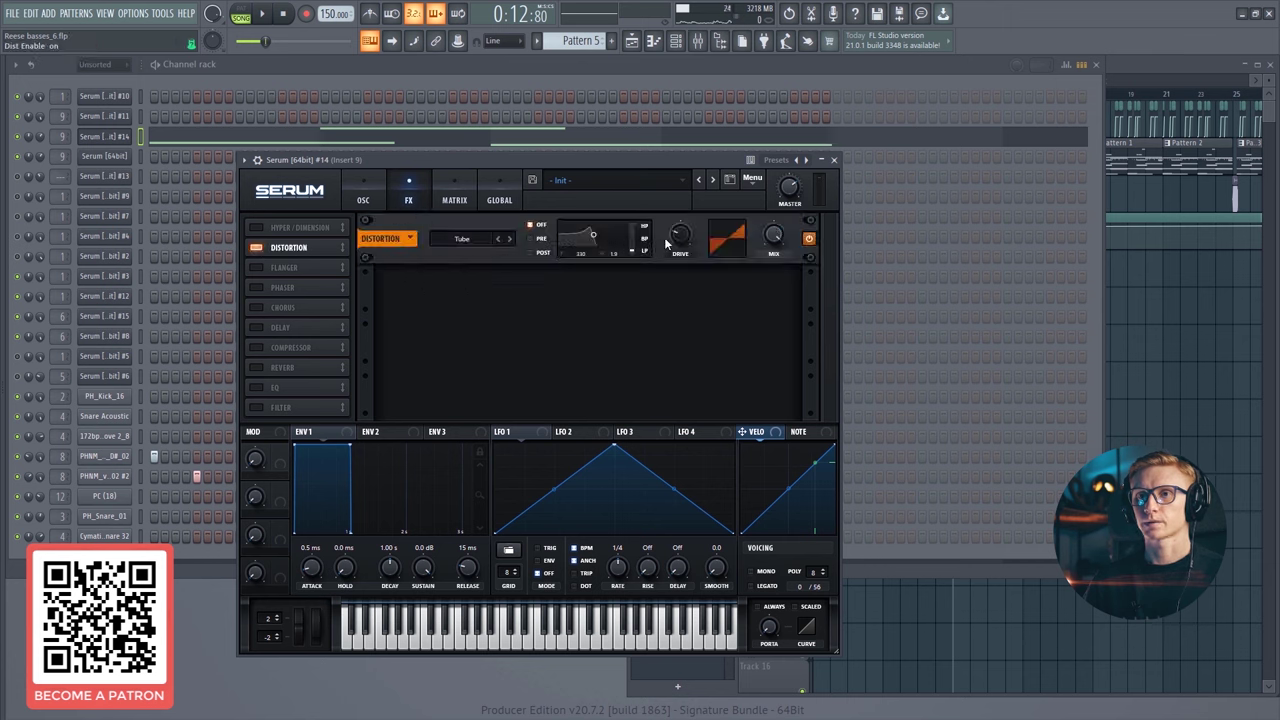
drag(668, 243, 694, 190)
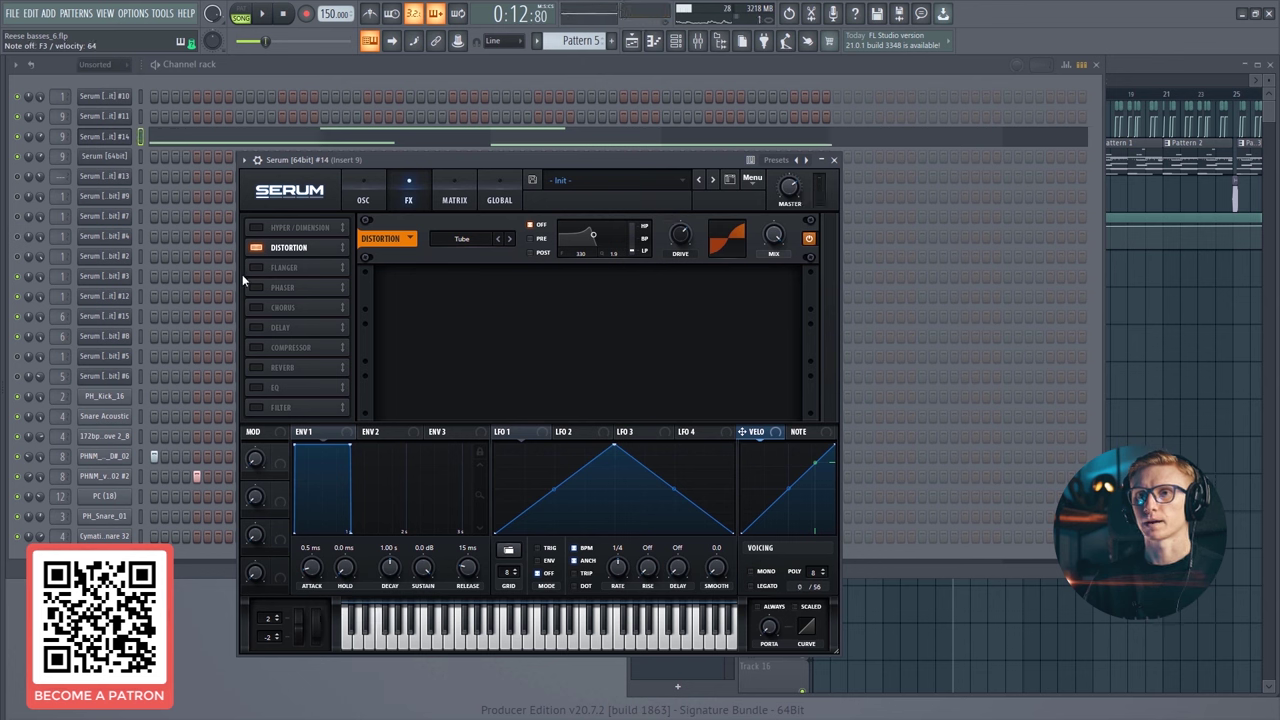
- Add the filter effect directly after the distortion as MG Low 12 with a cutoff of about 791 Hz, and adjust its resonance
click(256, 407)
drag(278, 407, 301, 265)
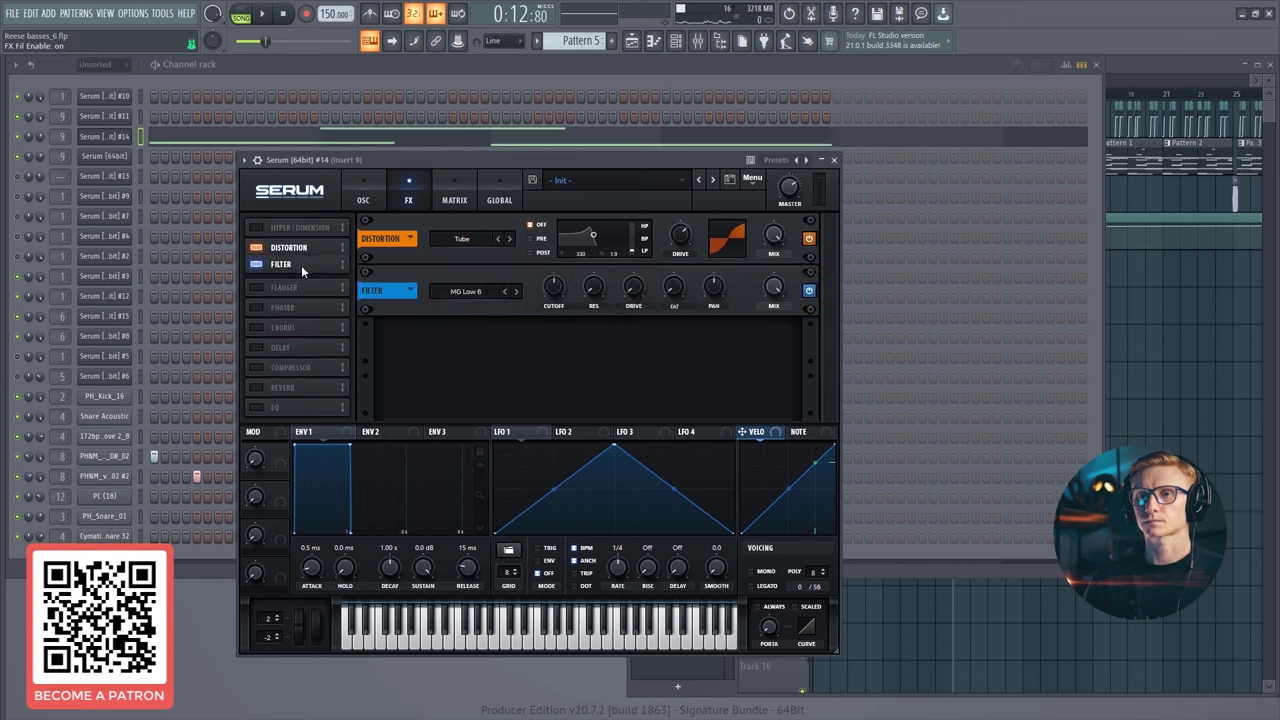
click(462, 291)
mouse_move(490, 310)
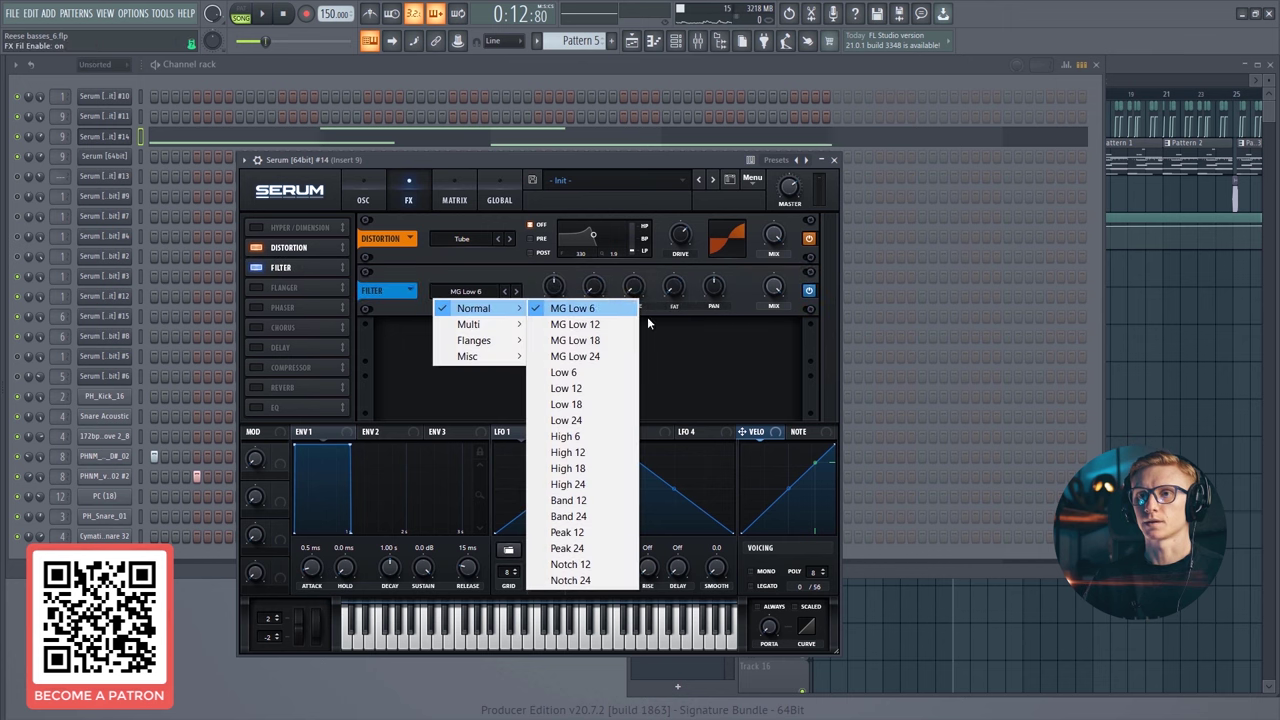
click(589, 327)
mouse_move(549, 289)
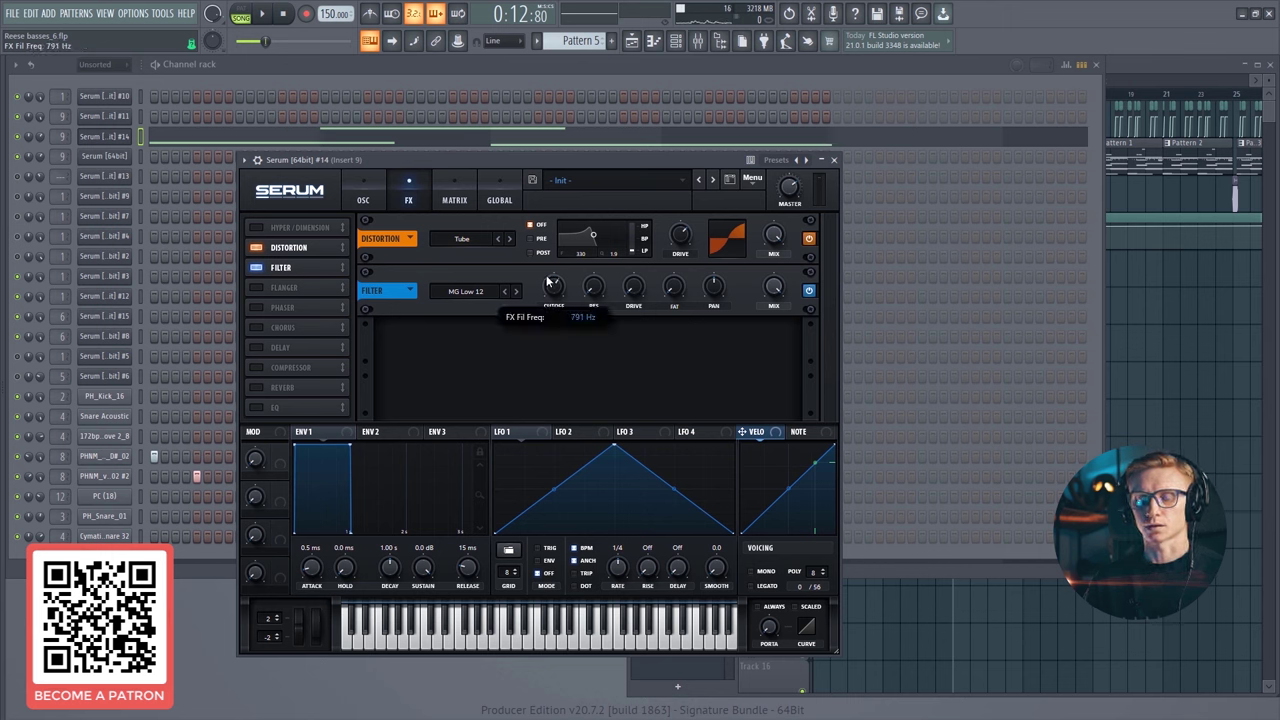
mouse_move(598, 290)
mouse_down()
mouse_move(601, 254)
mouse_move(600, 300)
mouse_up()
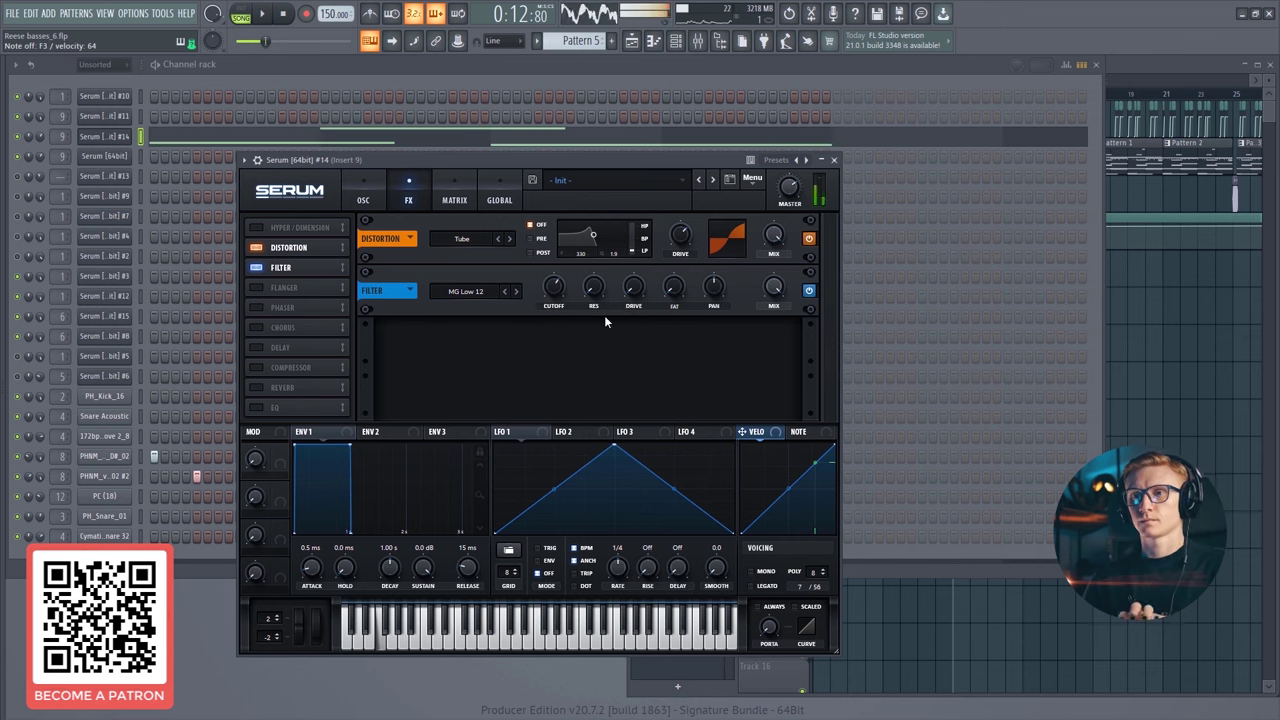
- Enable mono and legato voicing, with always-on portamento of about 95 ms
click(752, 572)
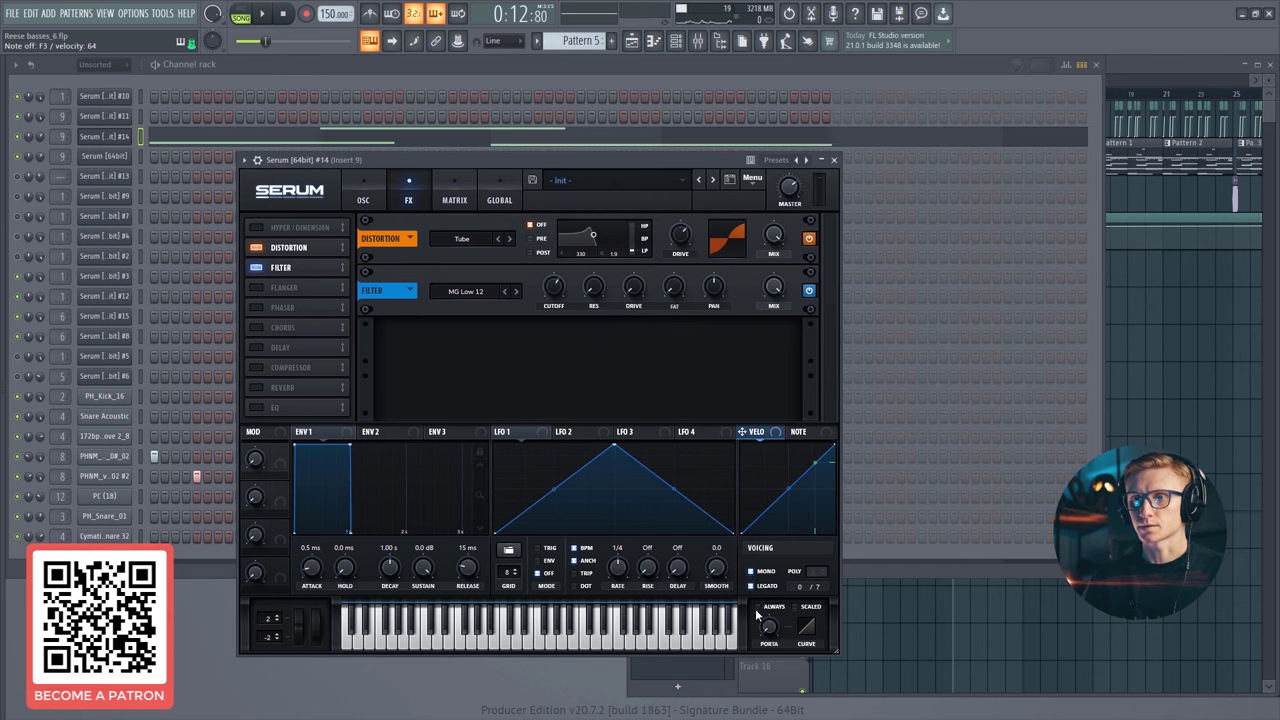
drag(767, 638, 780, 605)
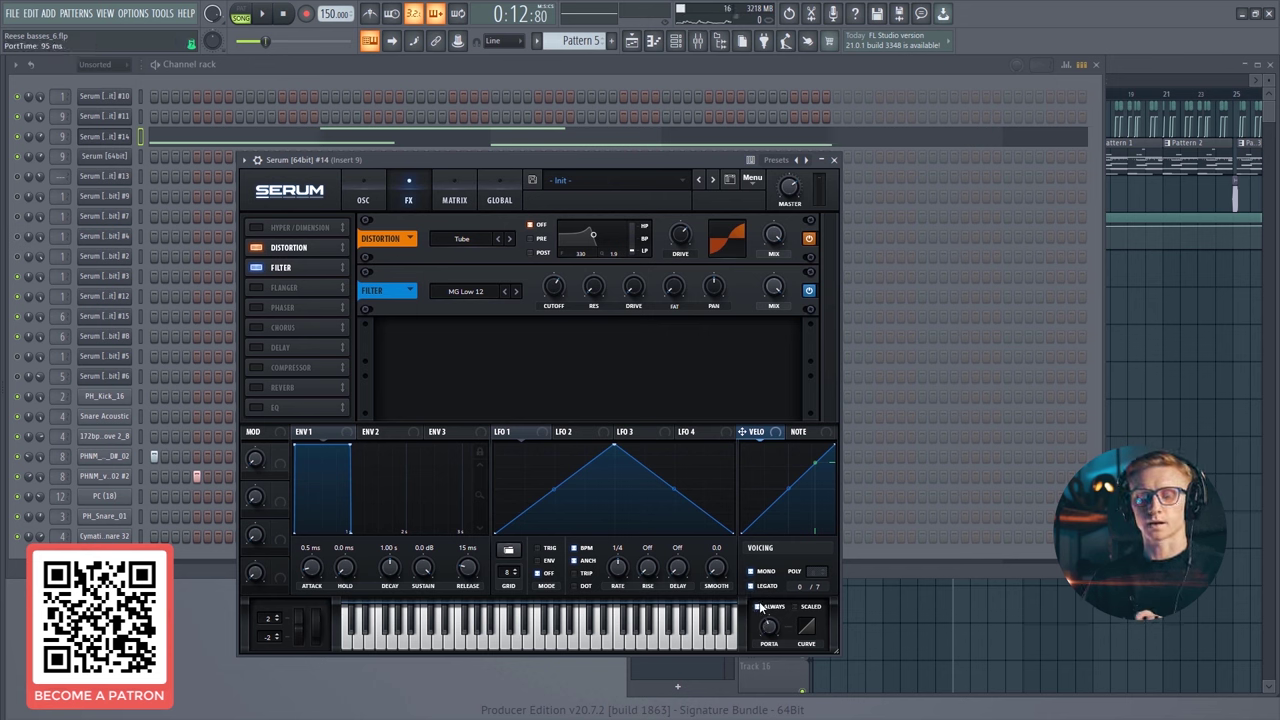
- Play several test notes to audition the bass patch with its glide
key(v)
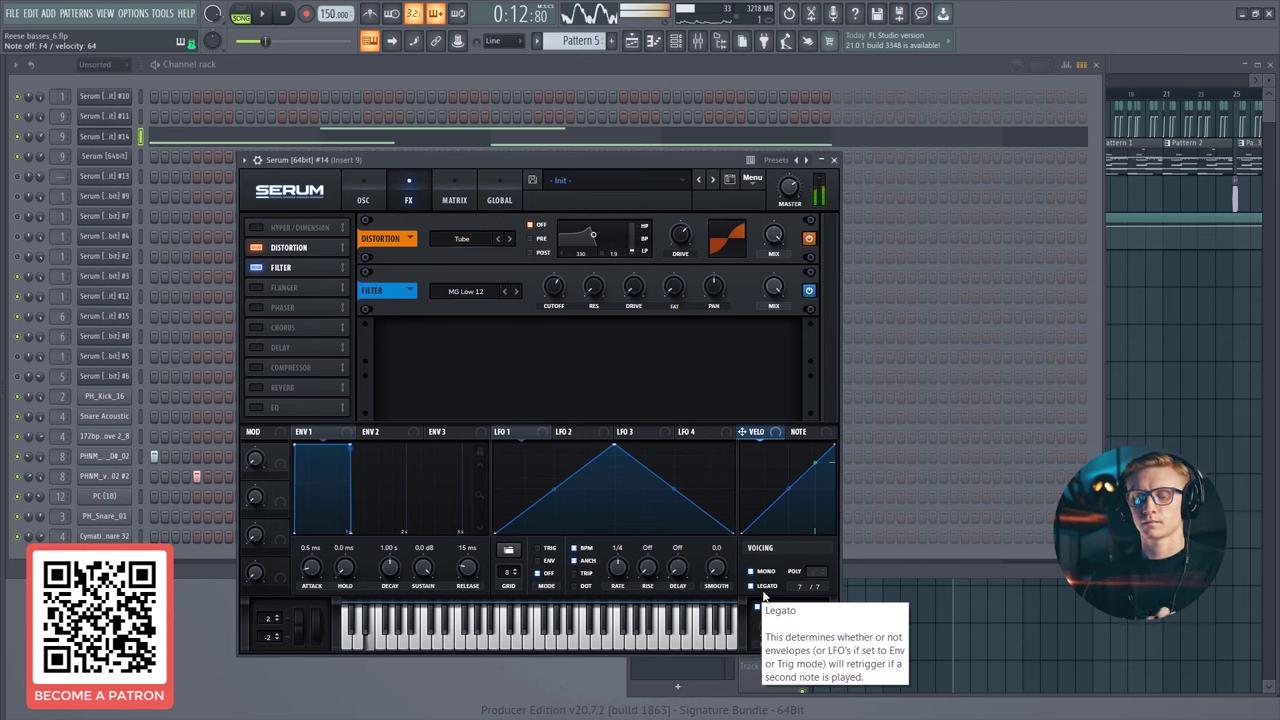
key(c)
key(r)
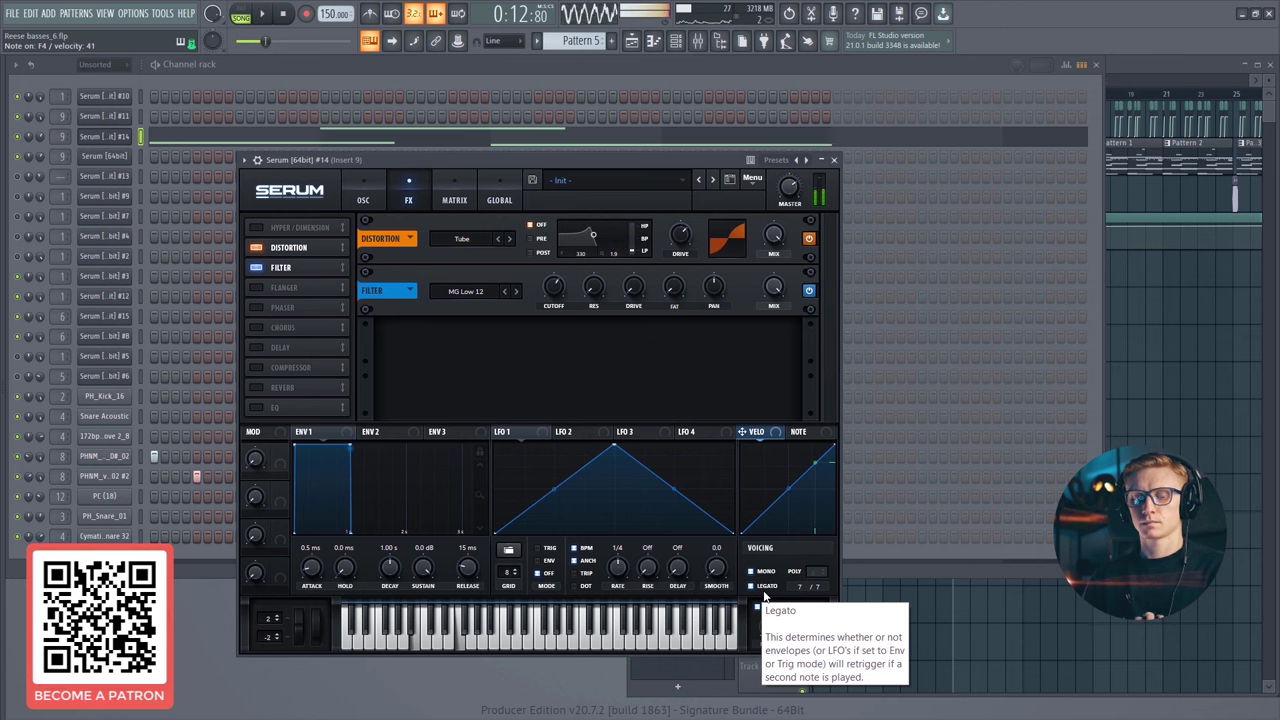
key(n)
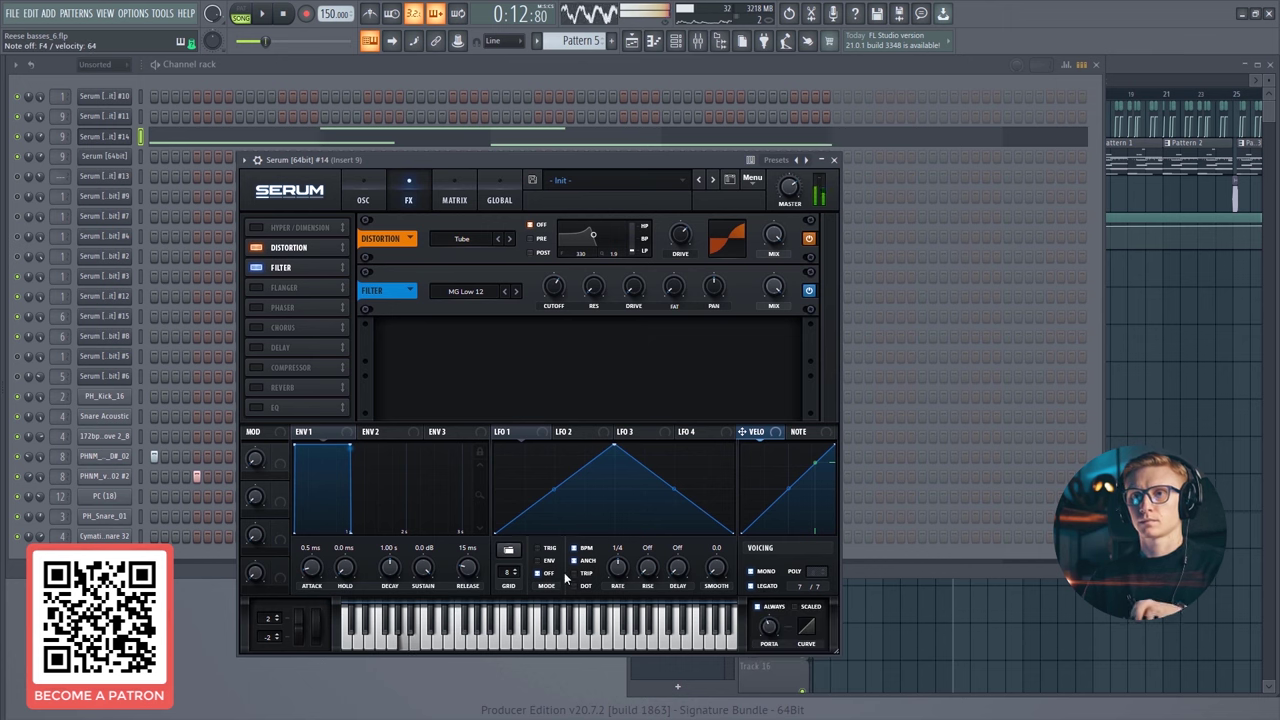
key(x)
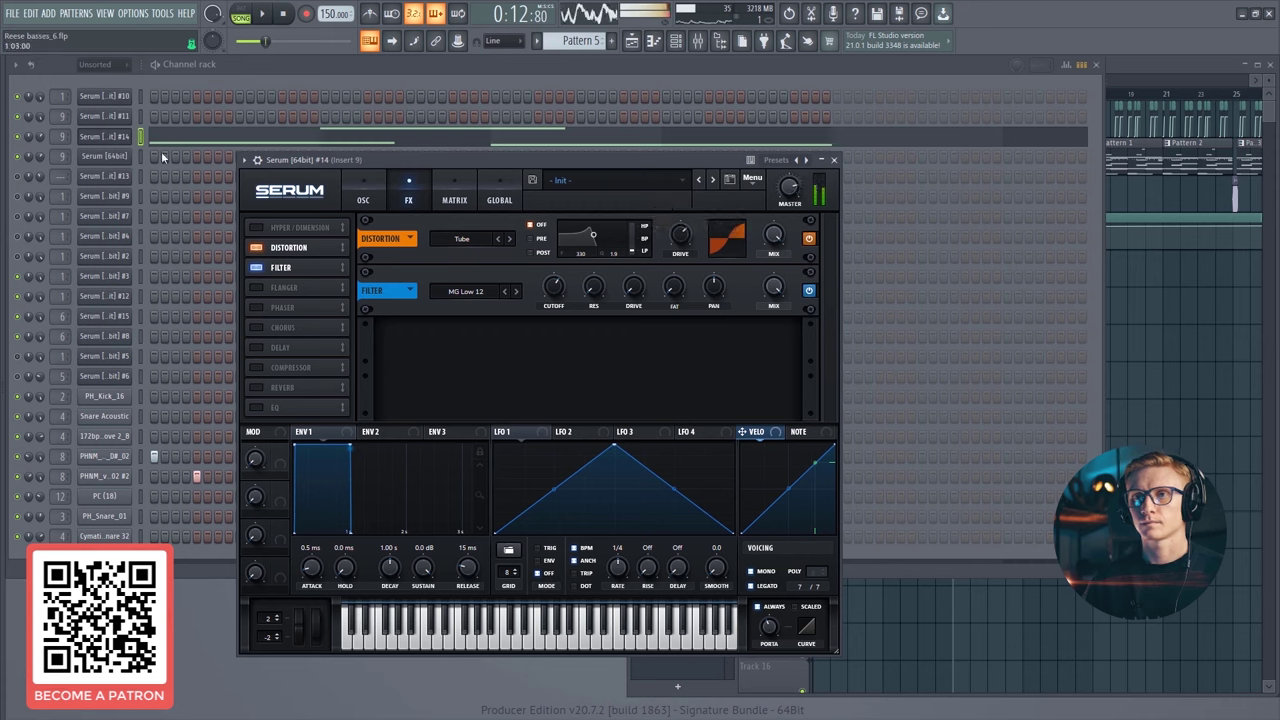
- Enable the noise oscillator with the AC hum1 sample and set its pitch to about 55%
click(368, 199)
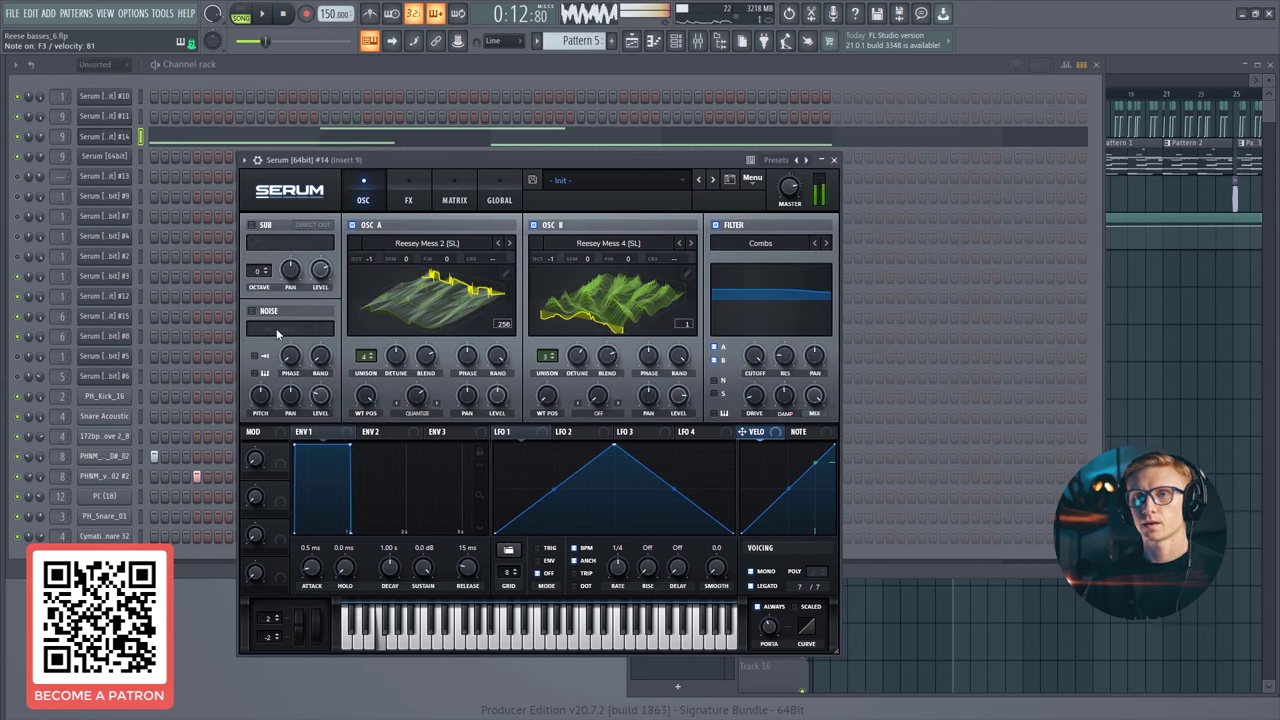
click(251, 311)
click(265, 314)
click(265, 312)
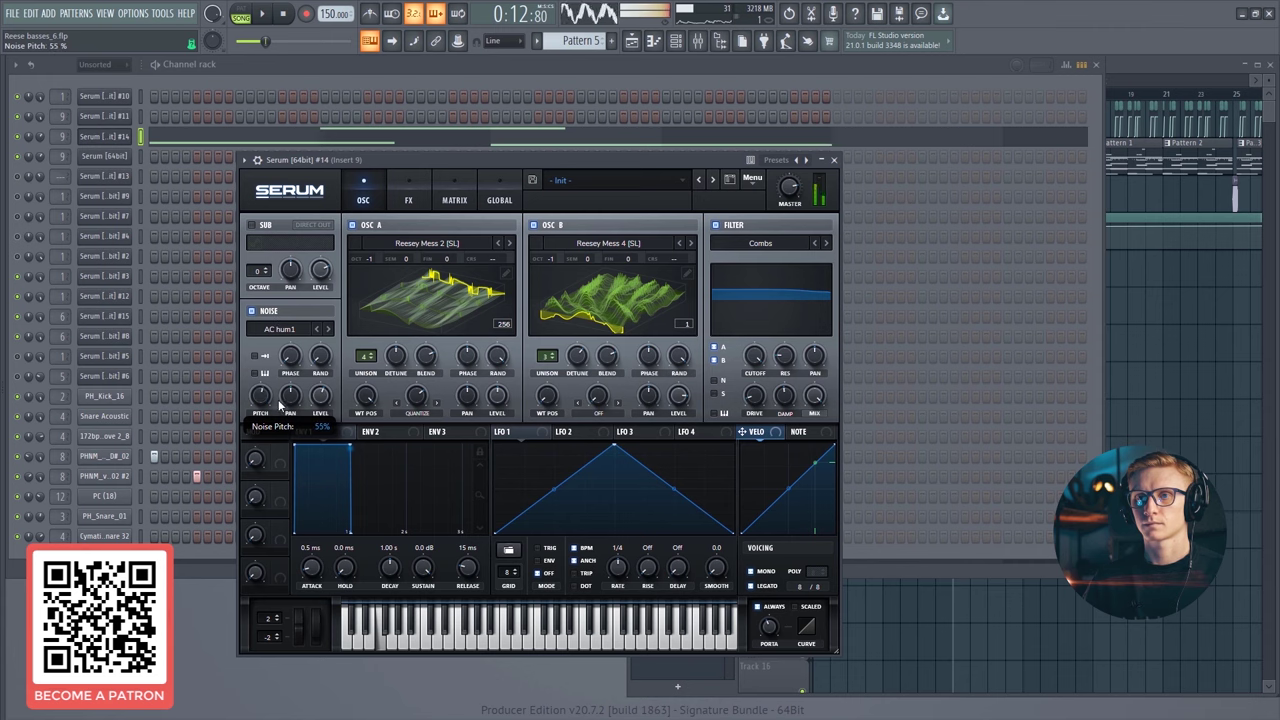
click(409, 195)
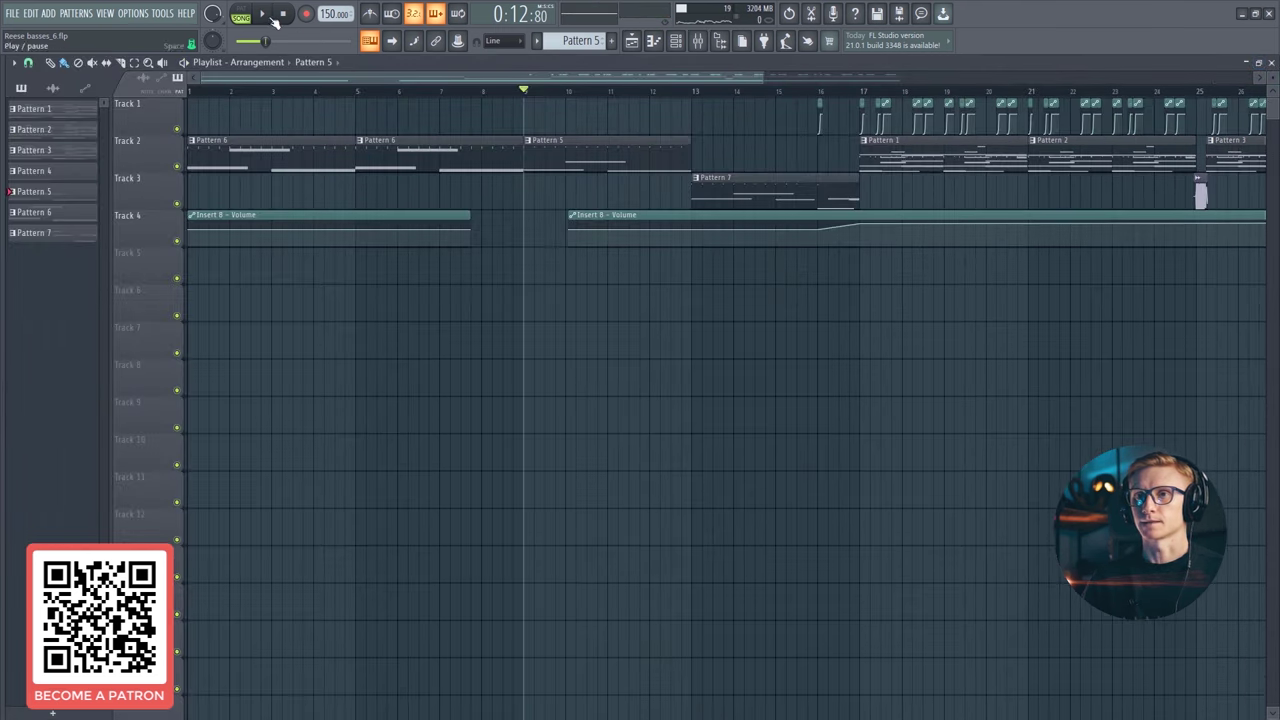
- Play the arrangement from Pattern 5 and adjust the channel volume of Serum #14 in the channel rack
click(263, 14)
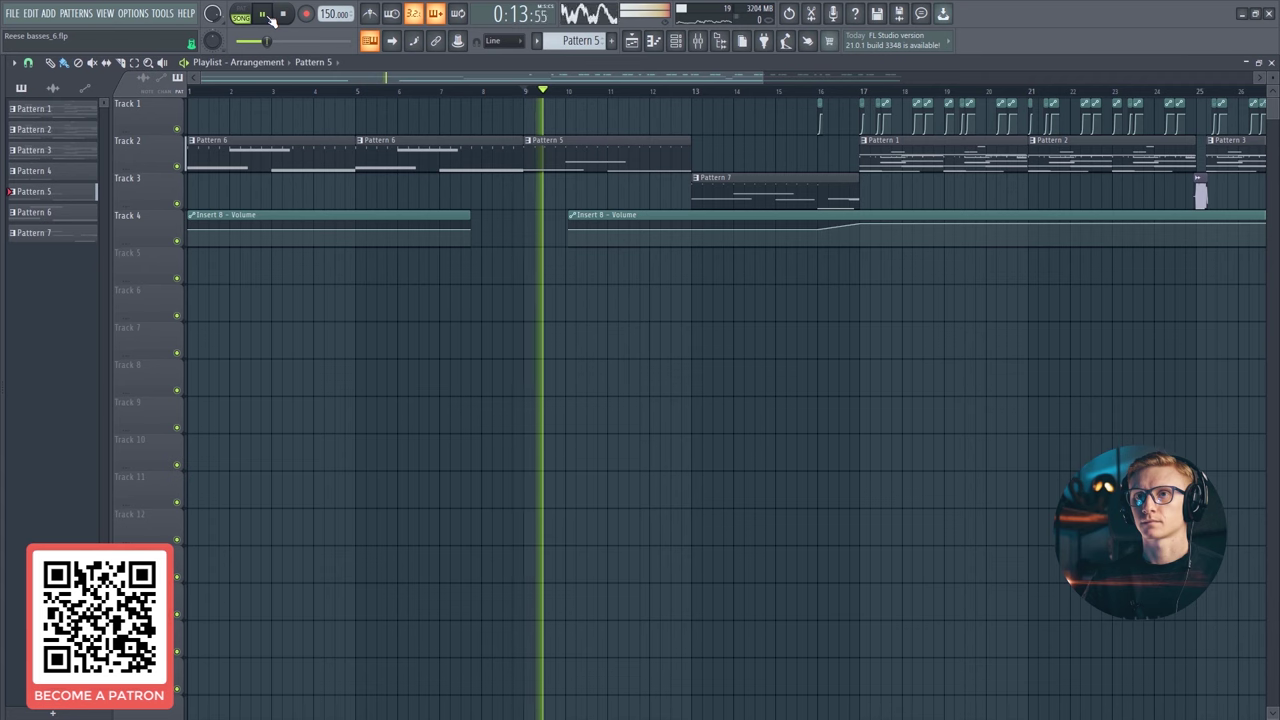
click(1258, 63)
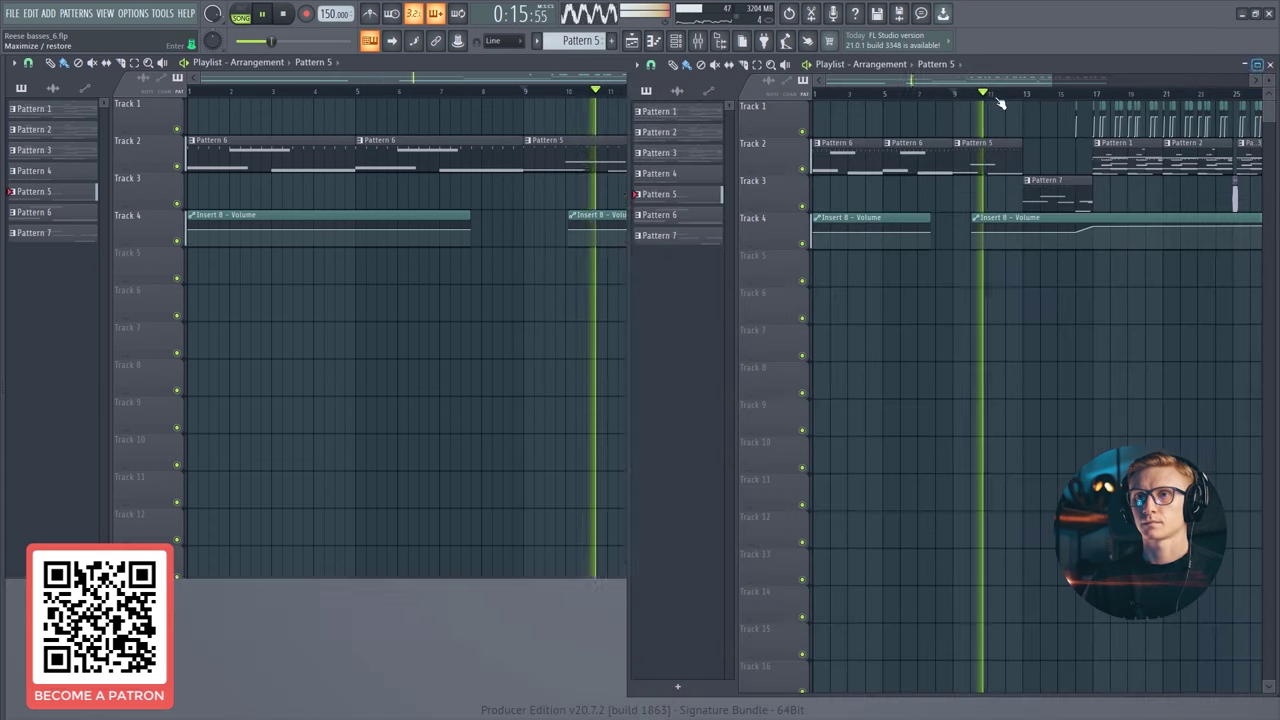
drag(40, 137, 40, 132)
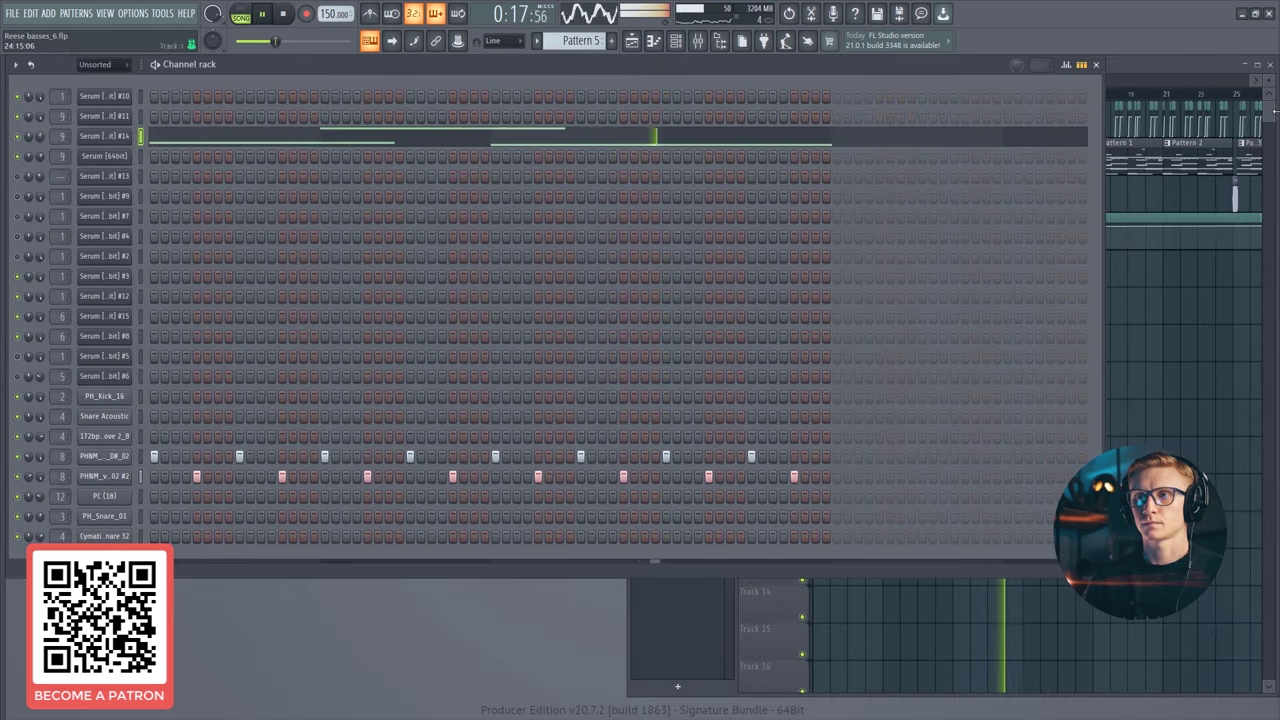
- Maximize the playlist and briefly play the arrangement from the start
click(1258, 64)
click(287, 16)
key(space)
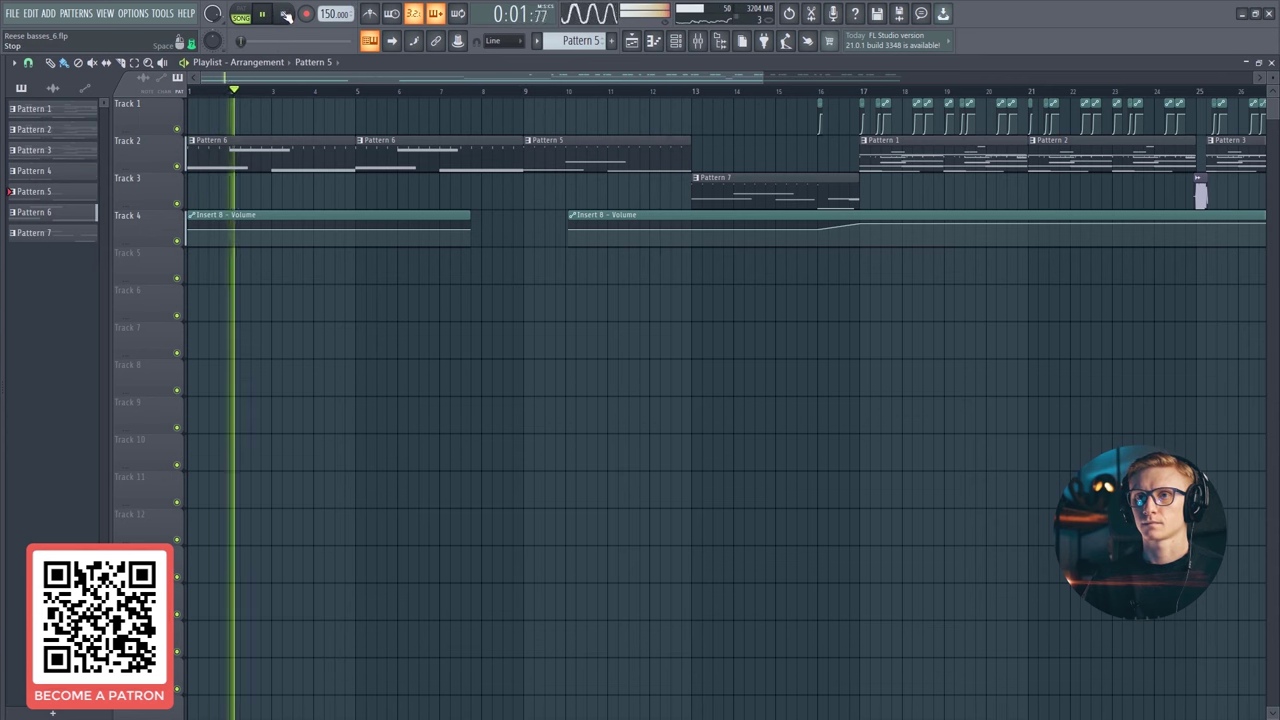
click(286, 15)
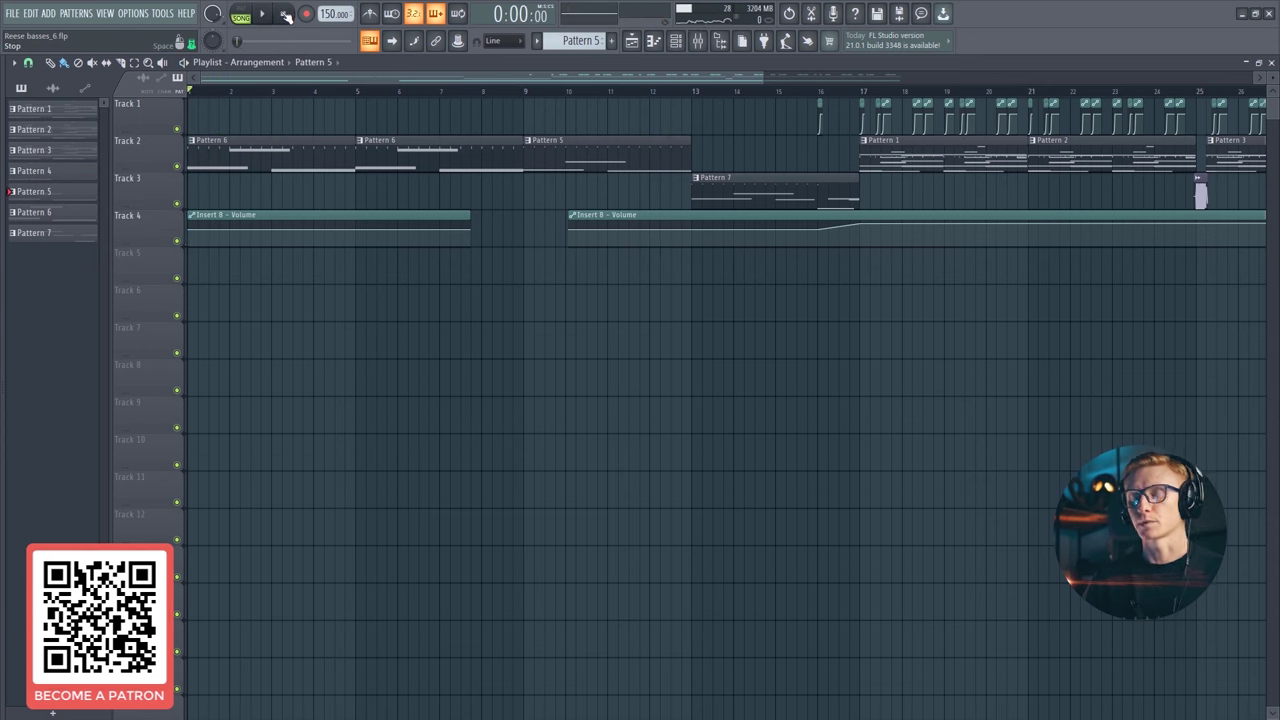
- Move the playback position to bar 16 and play the arrangement from there
click(818, 90)
scroll(566, 157, right, 5)
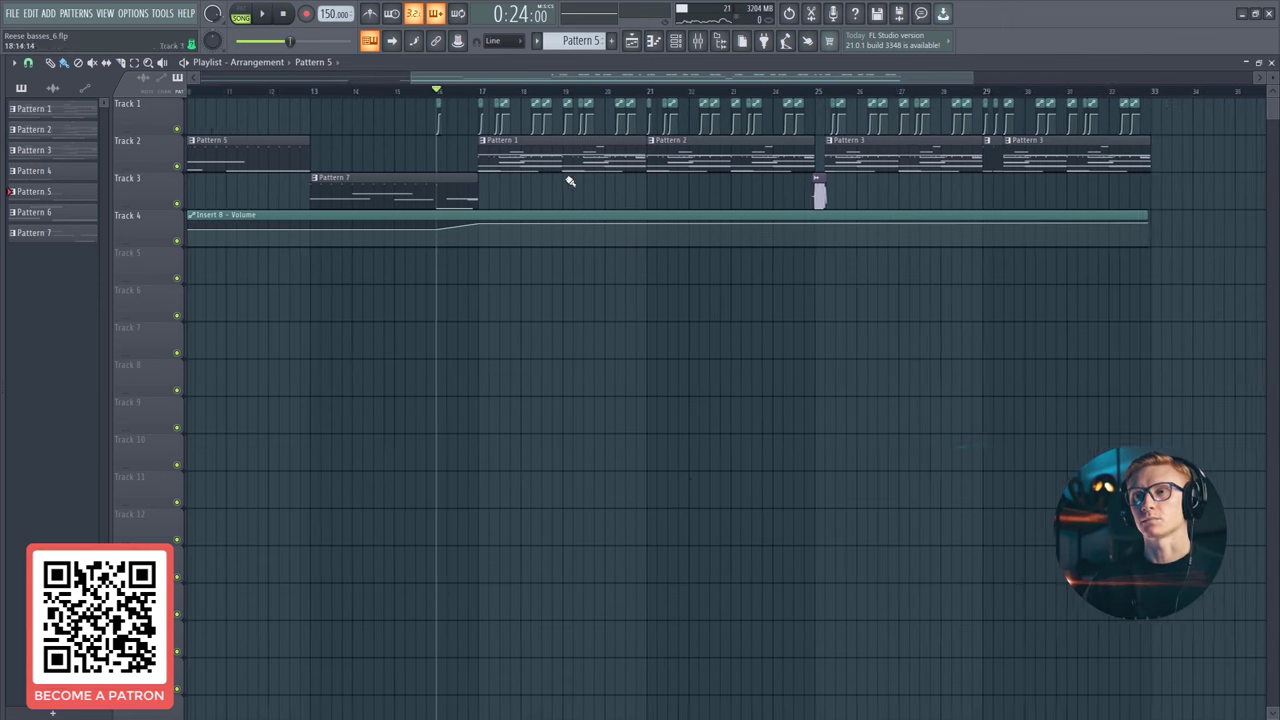
scroll(595, 194, left, 1)
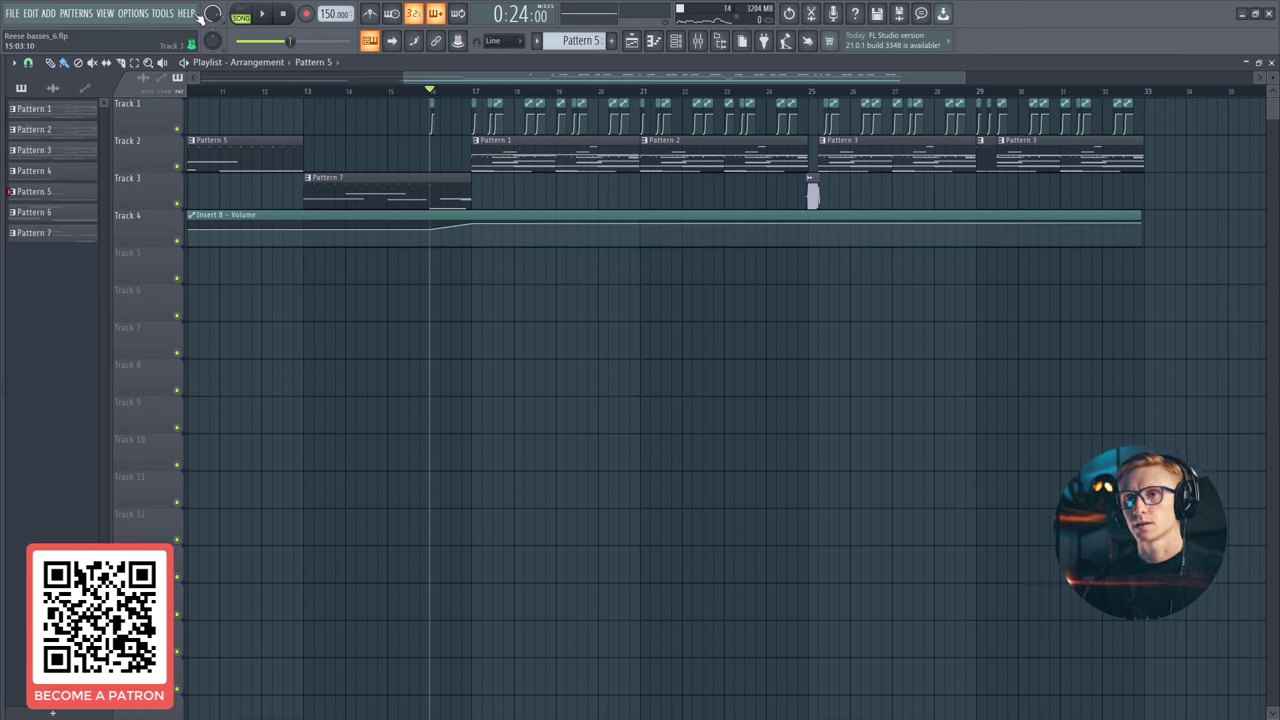
key(space)
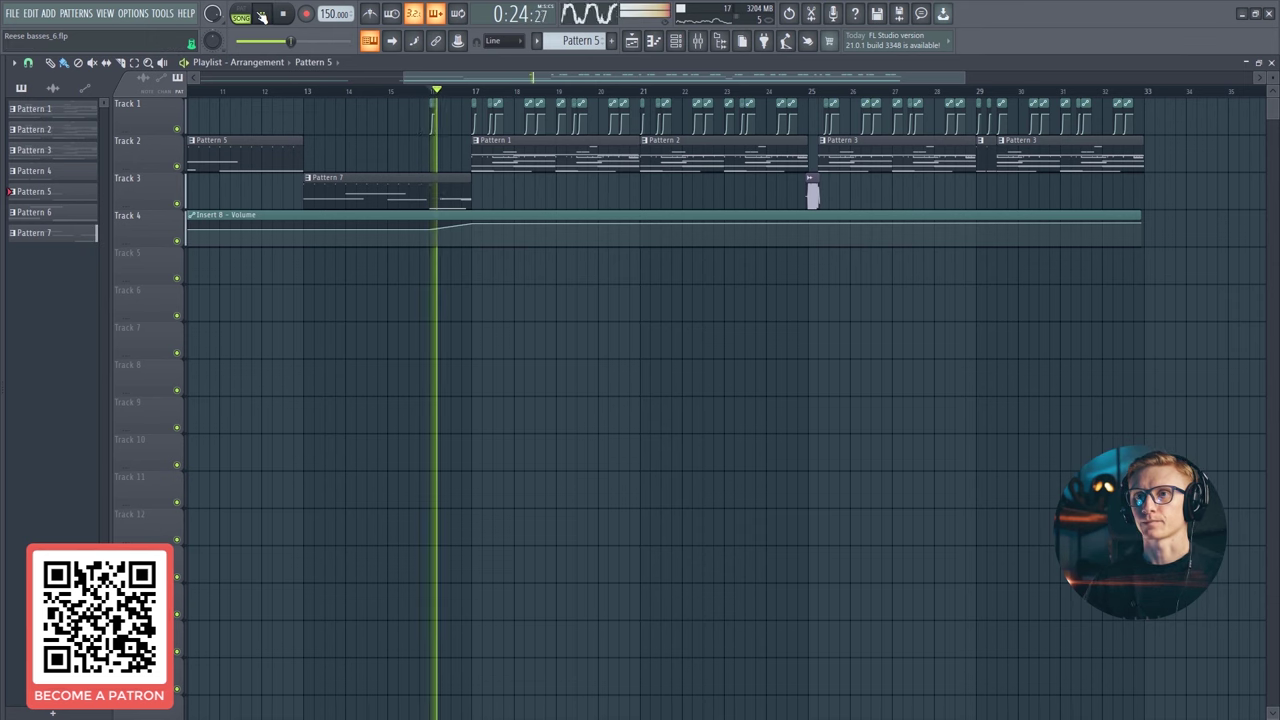
- Make Pattern 1 the current pattern and restore the playlist to its smaller window size while the arrangement plays
click(550, 147)
scroll(637, 145, right, 1)
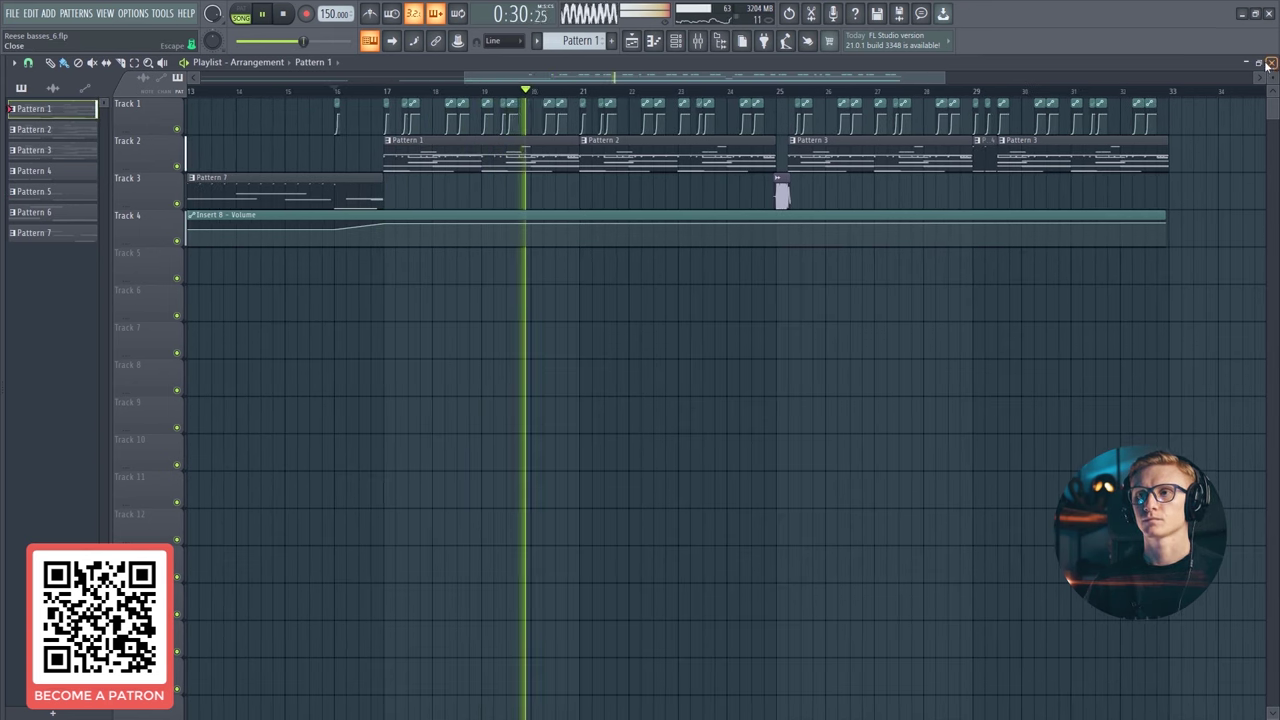
key(F6)
click(631, 40)
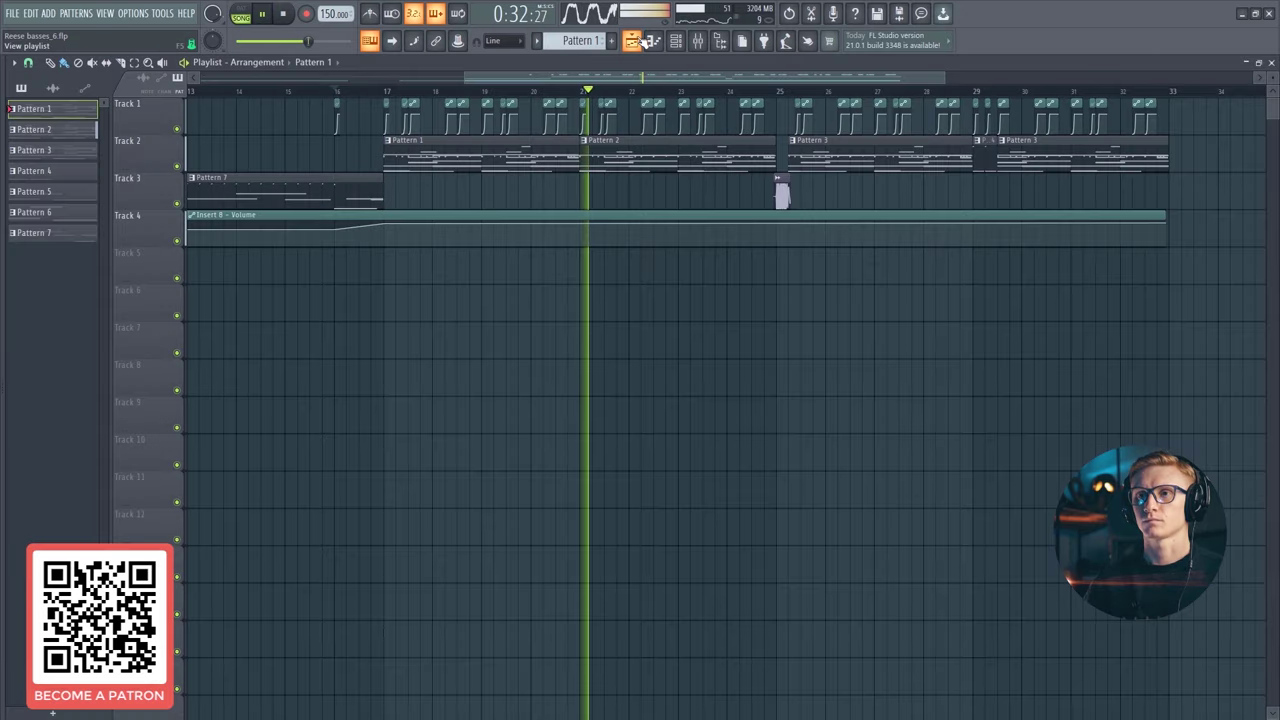
click(1259, 62)
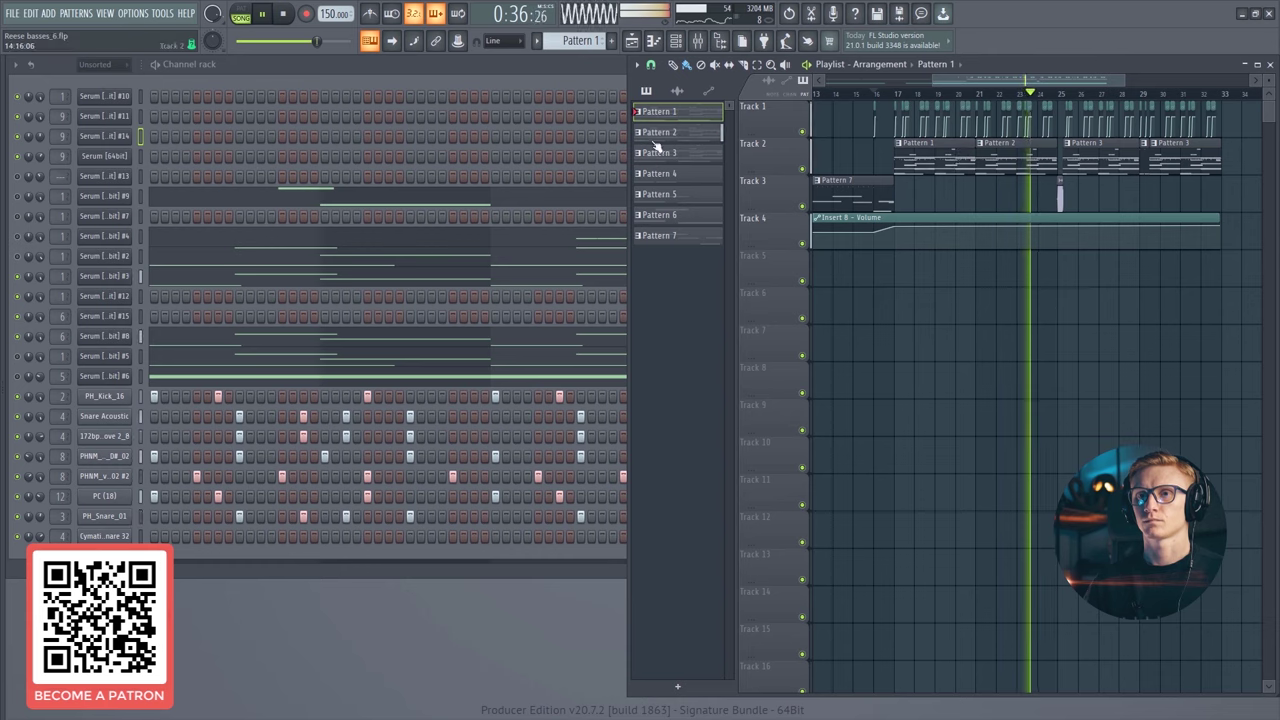
- Stop playback and reset Serum #3 to an initialised preset
click(142, 276)
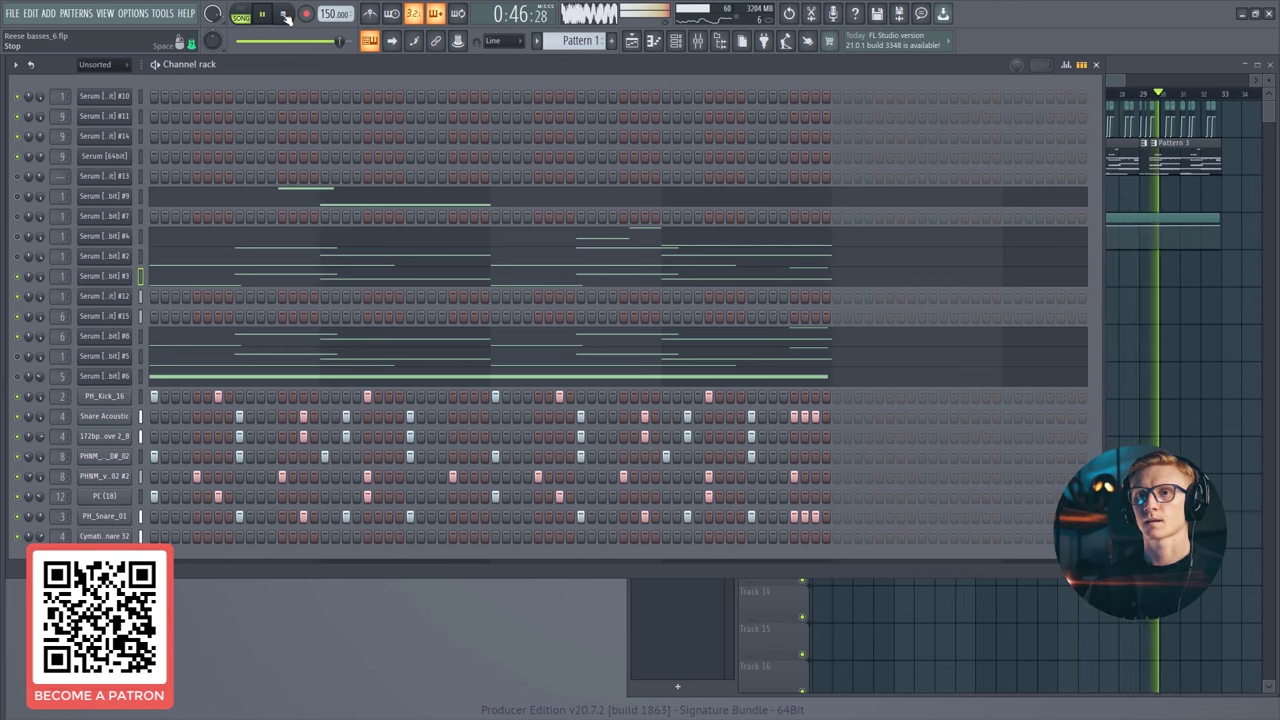
click(284, 14)
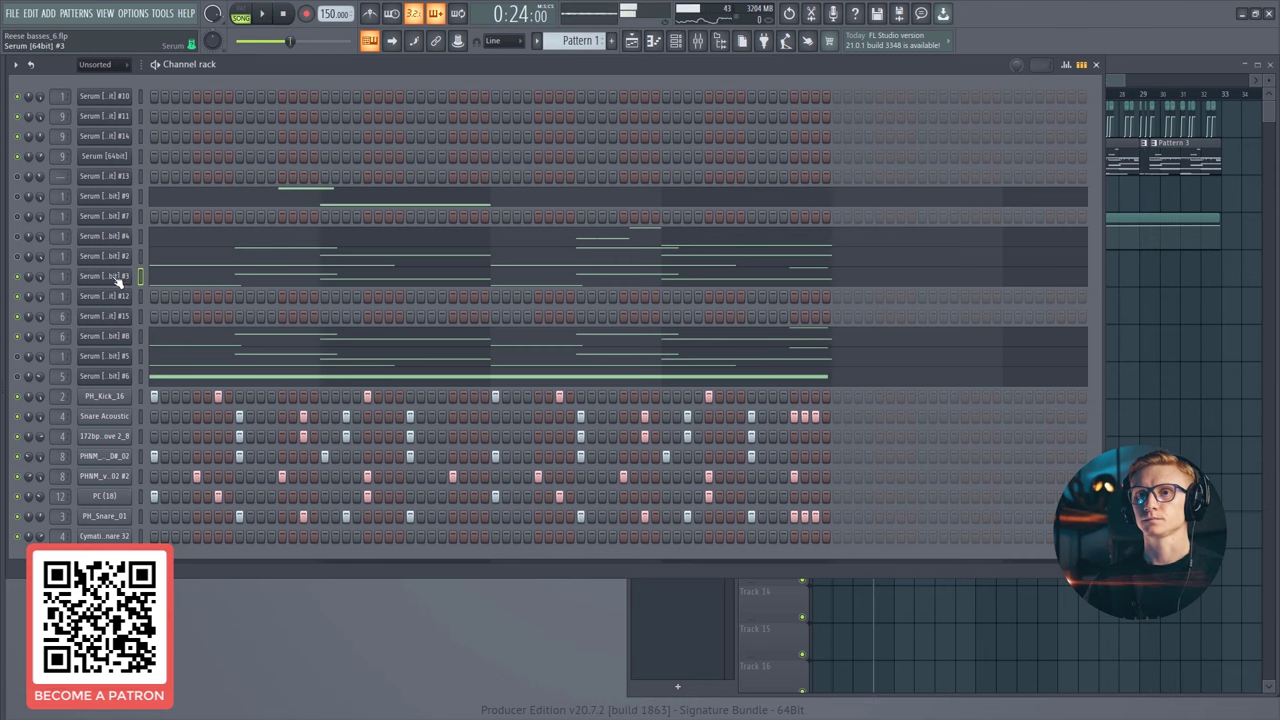
click(112, 278)
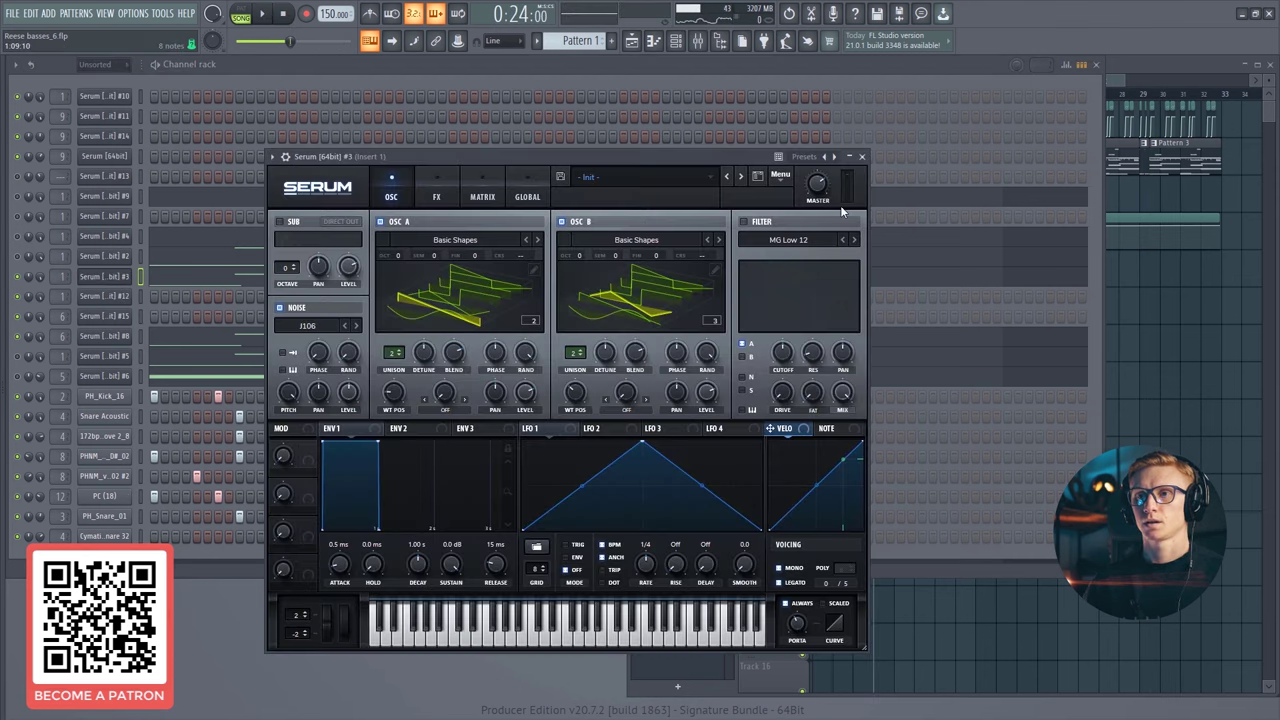
click(781, 177)
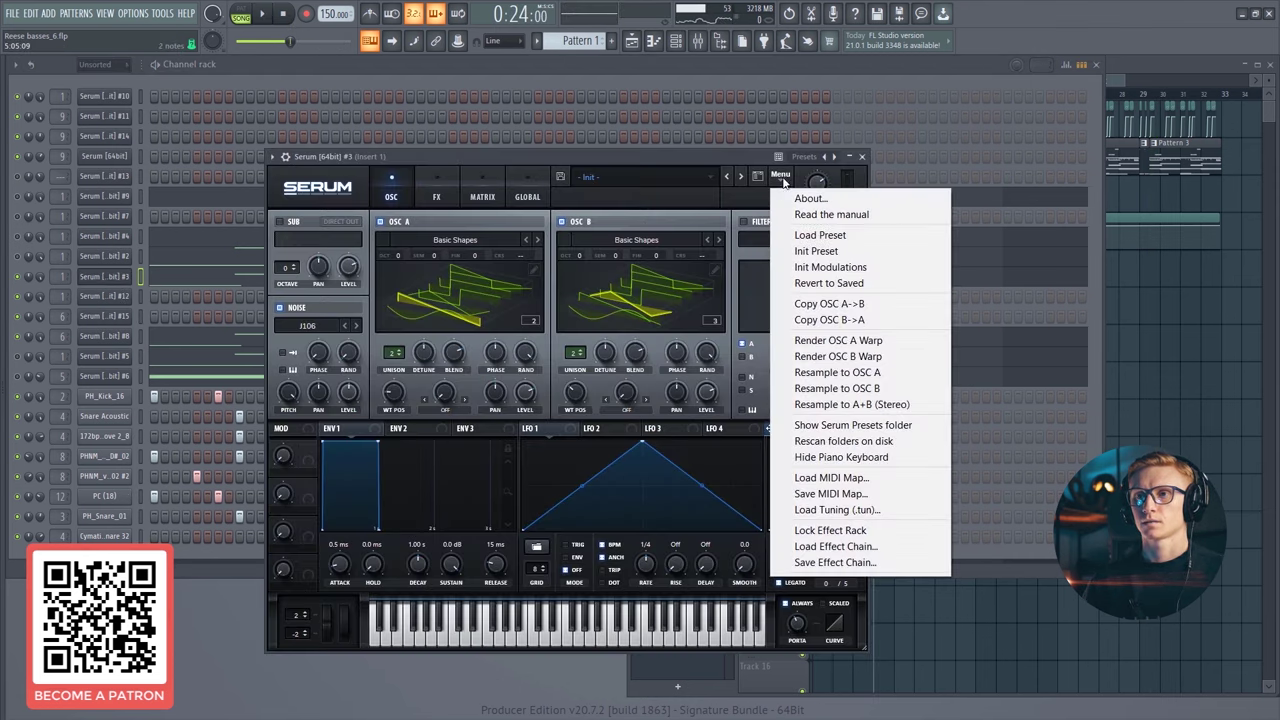
click(798, 251)
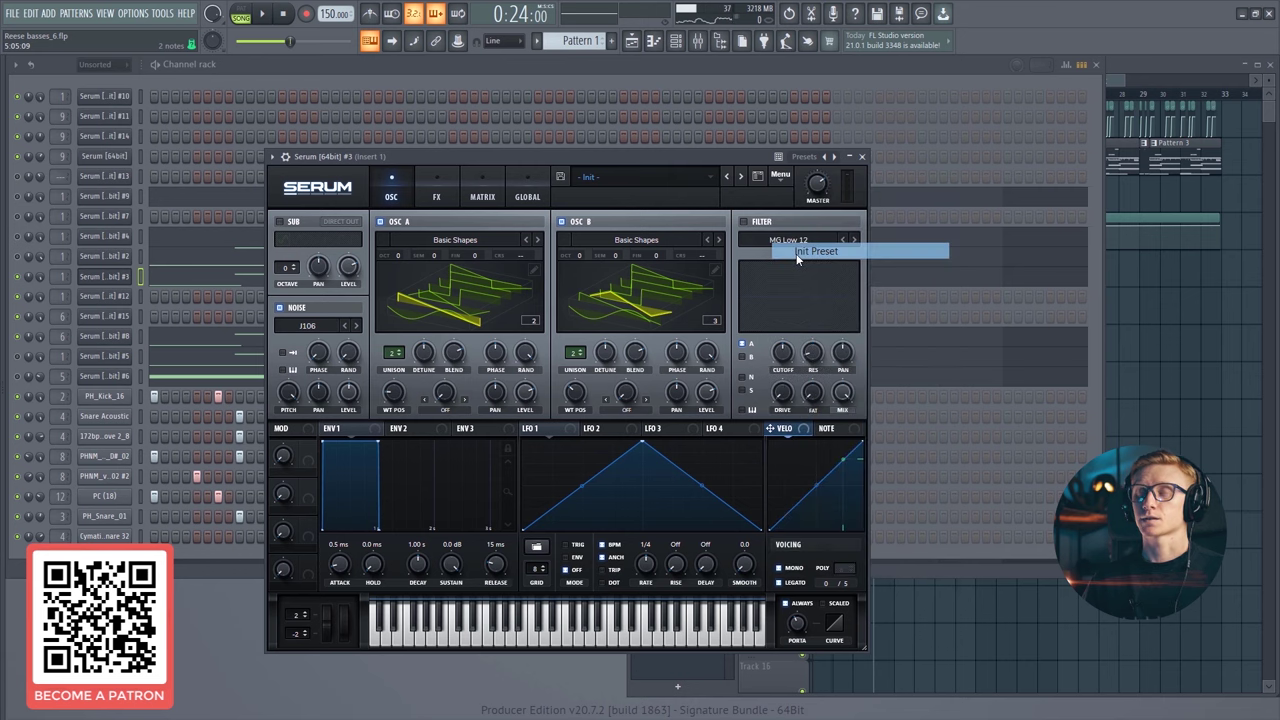
- Load the Analog Basic Shapes wavetable in oscillators A and B and set both wavetable positions to 2
click(498, 240)
mouse_move(470, 257)
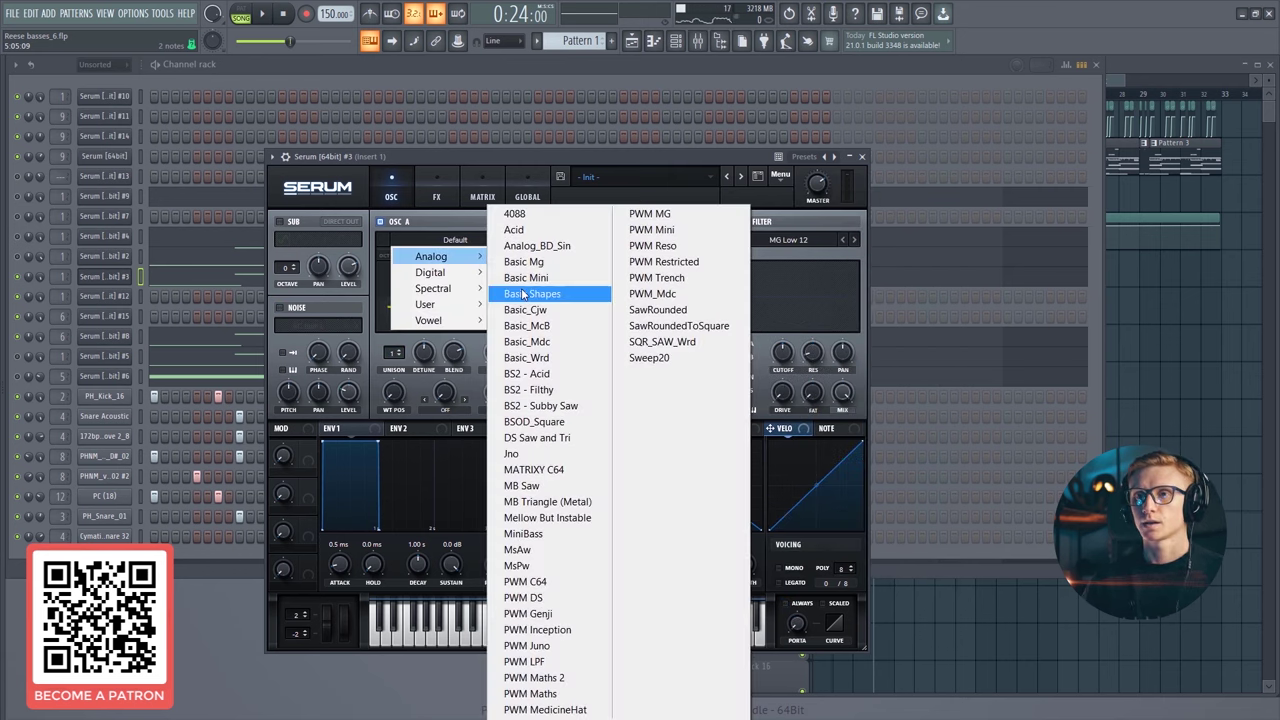
click(521, 294)
drag(571, 398, 577, 375)
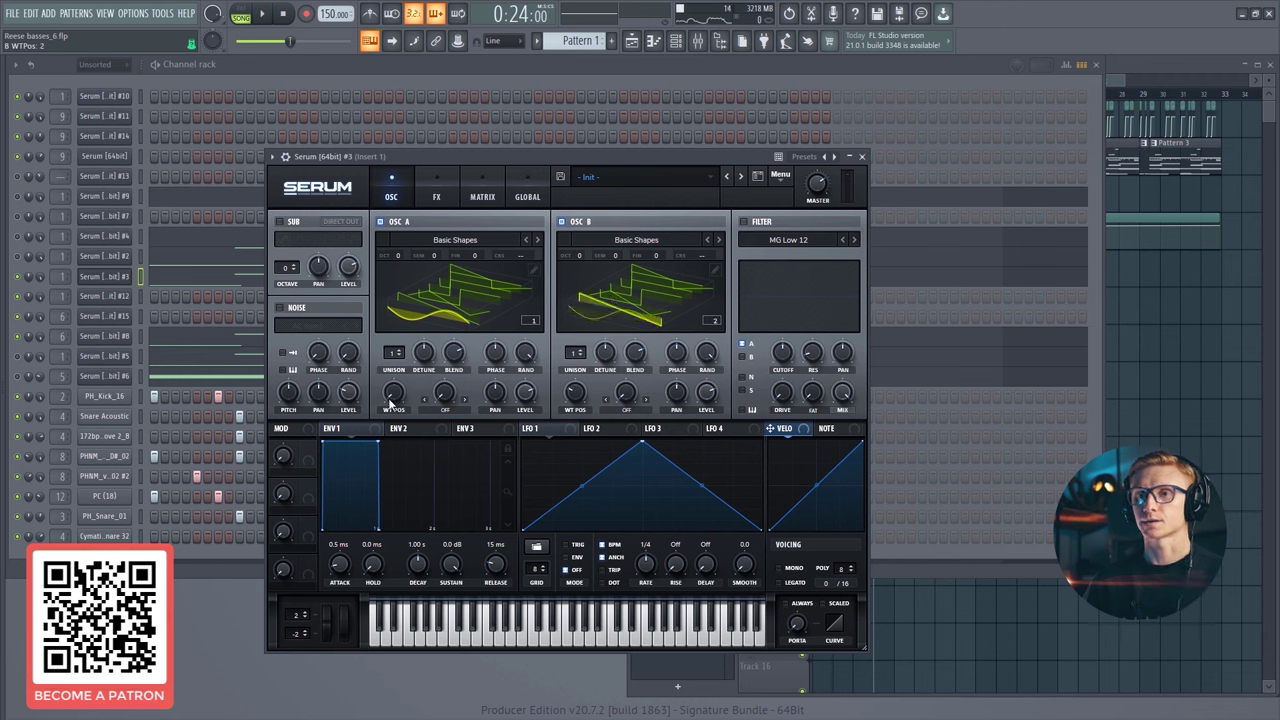
drag(391, 402, 400, 354)
- Set the unison of oscillators A and B to 2 voices each
scroll(397, 354, up, 1)
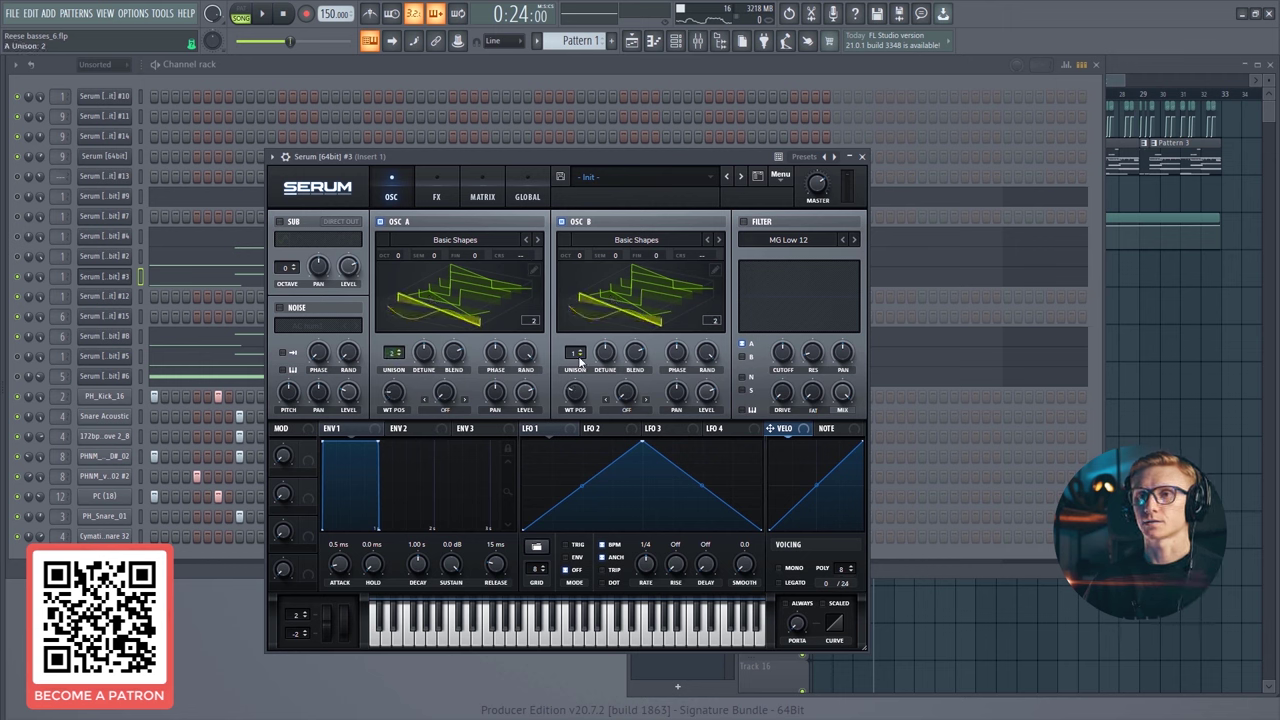
scroll(576, 353, up, 1)
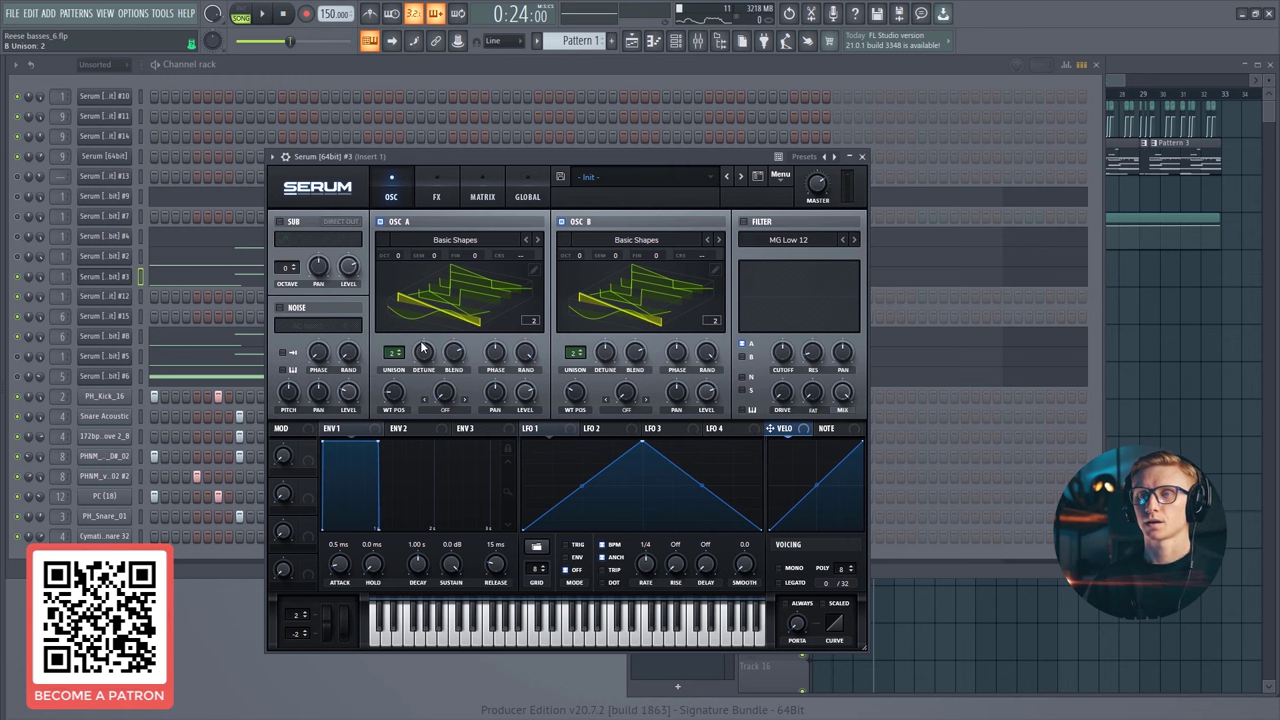
click(526, 194)
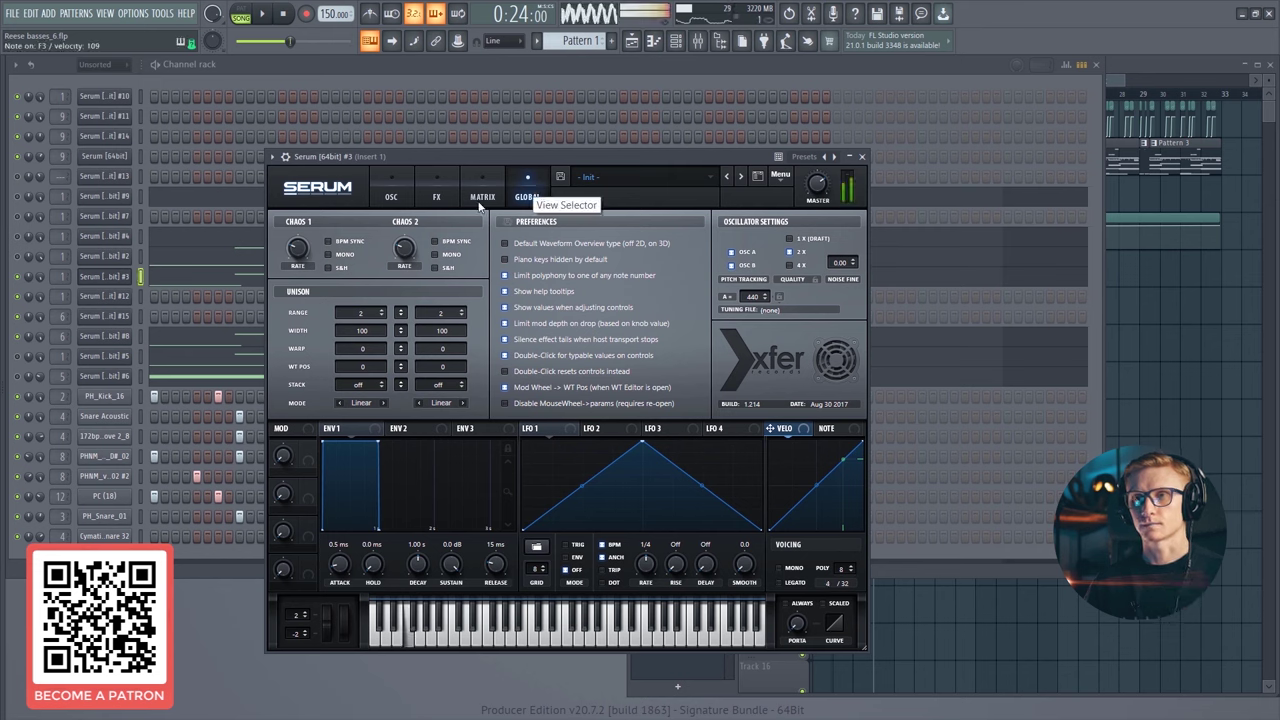
click(396, 192)
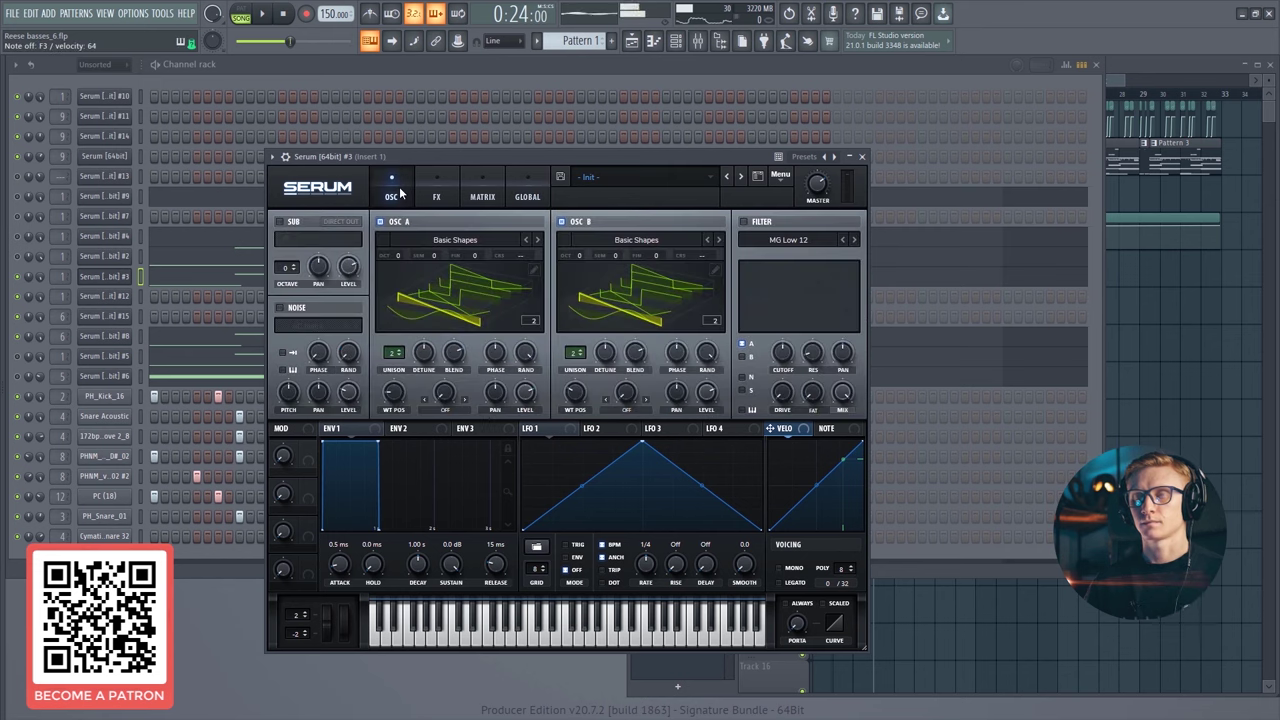
- Set the unison width of both oscillators to 0 and enable mono legato voicing
click(528, 199)
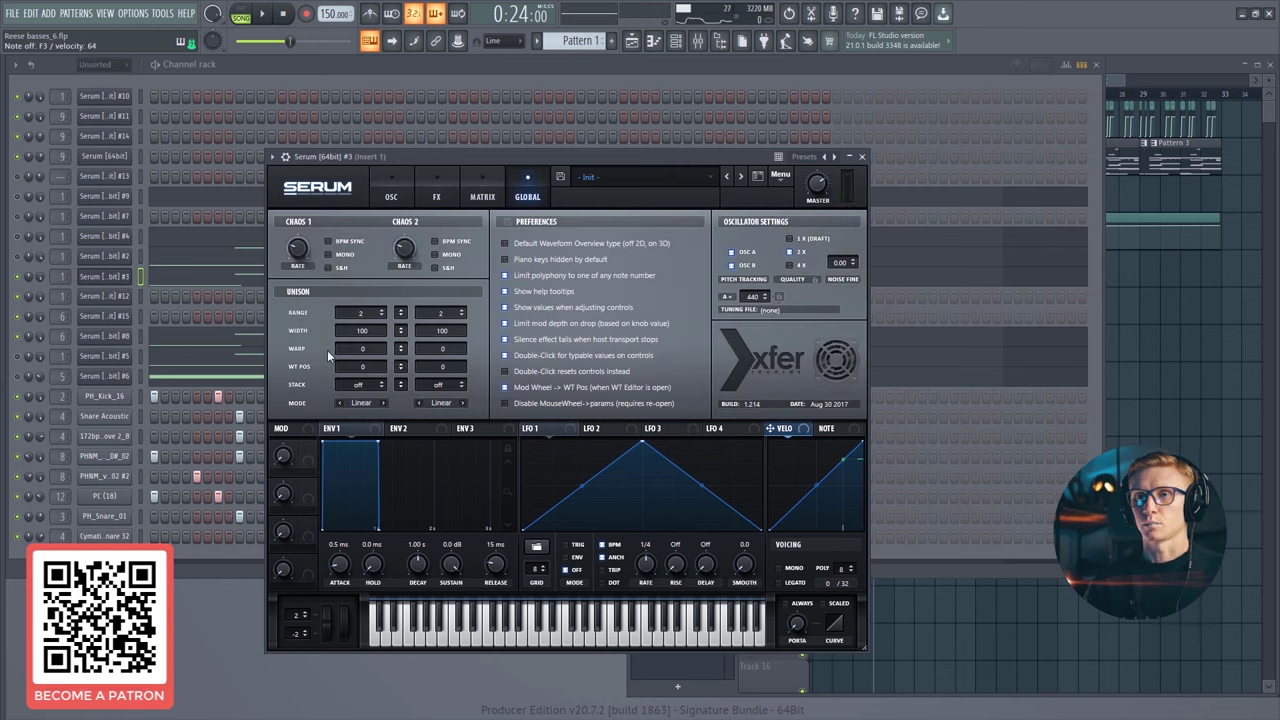
drag(357, 337, 352, 376)
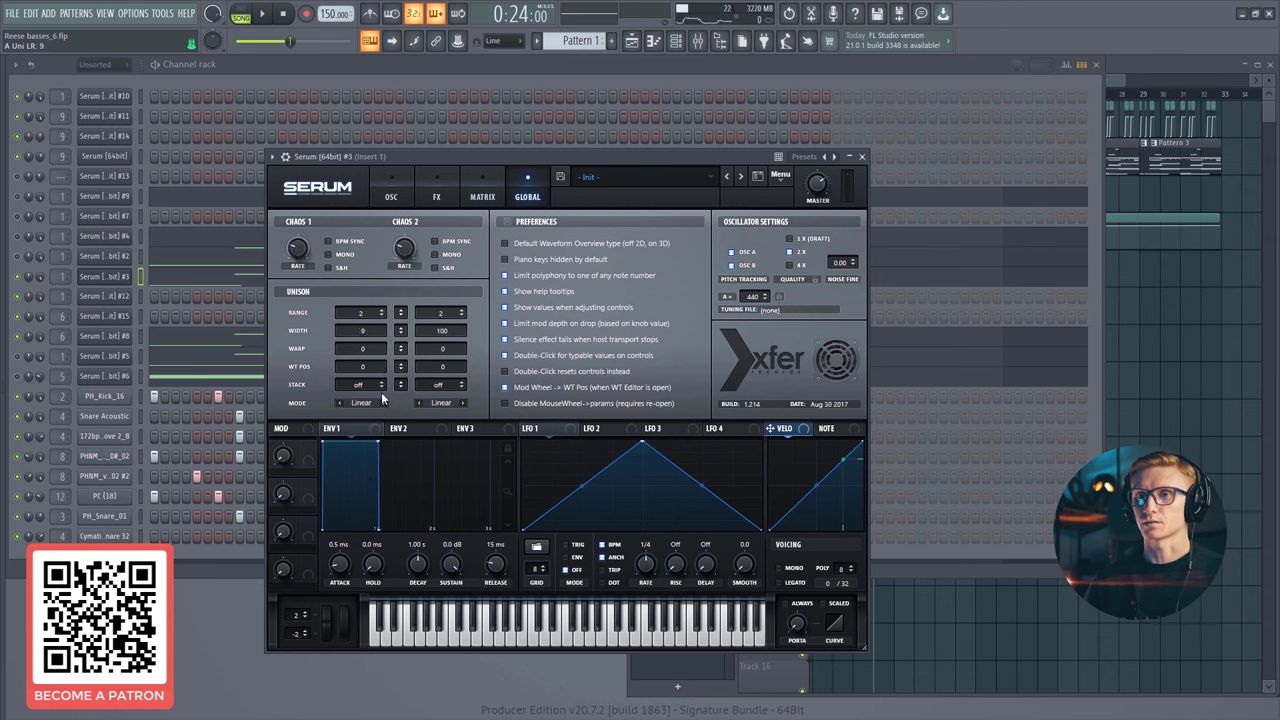
drag(378, 333, 366, 387)
drag(443, 332, 448, 468)
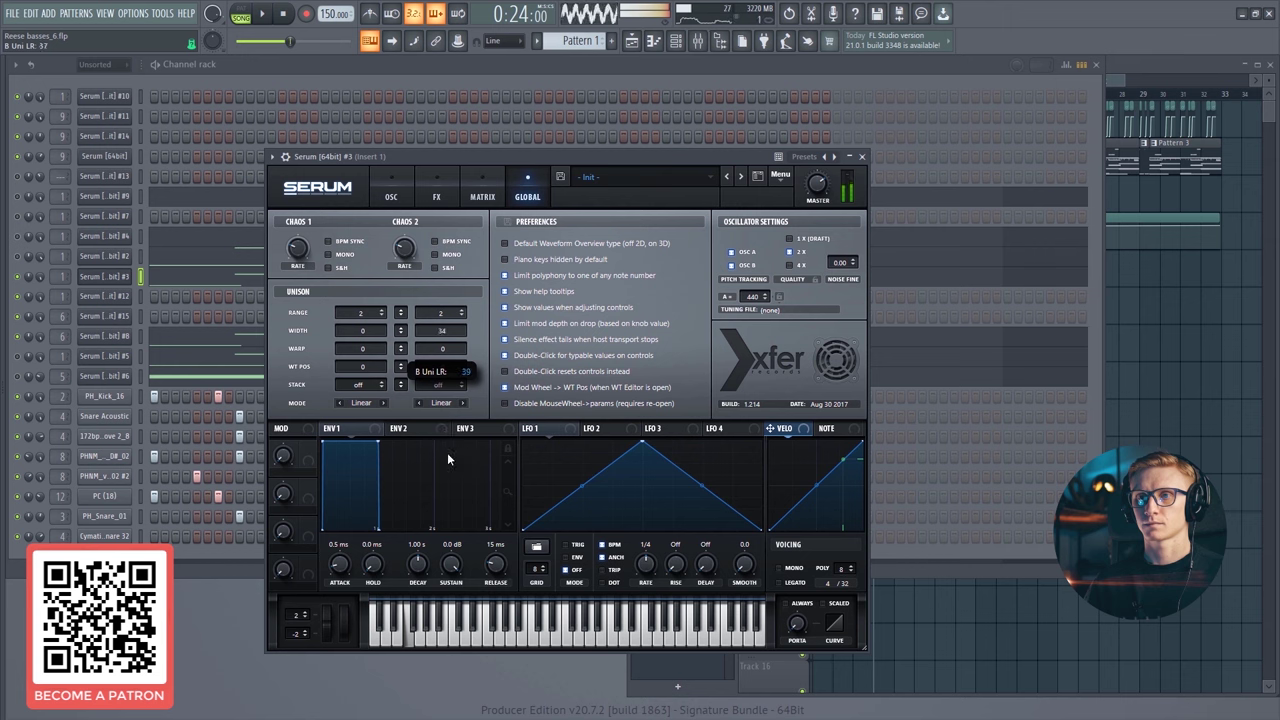
drag(432, 543, 432, 543)
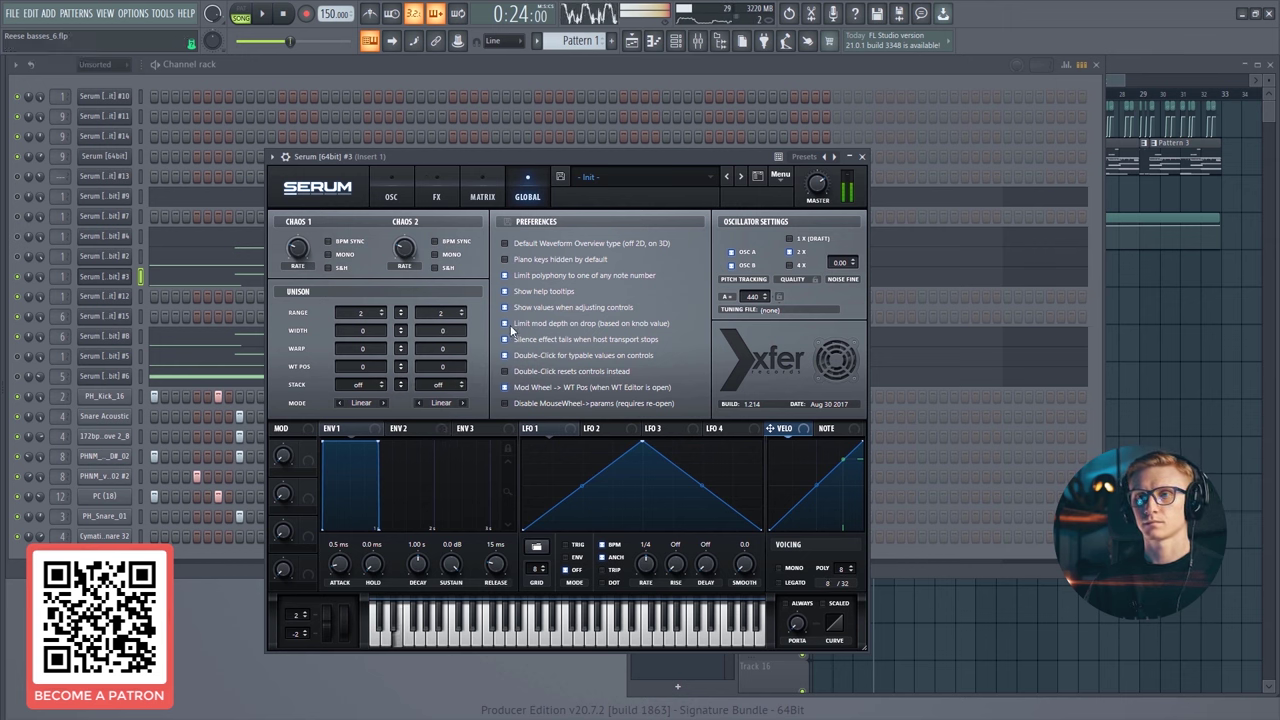
click(779, 568)
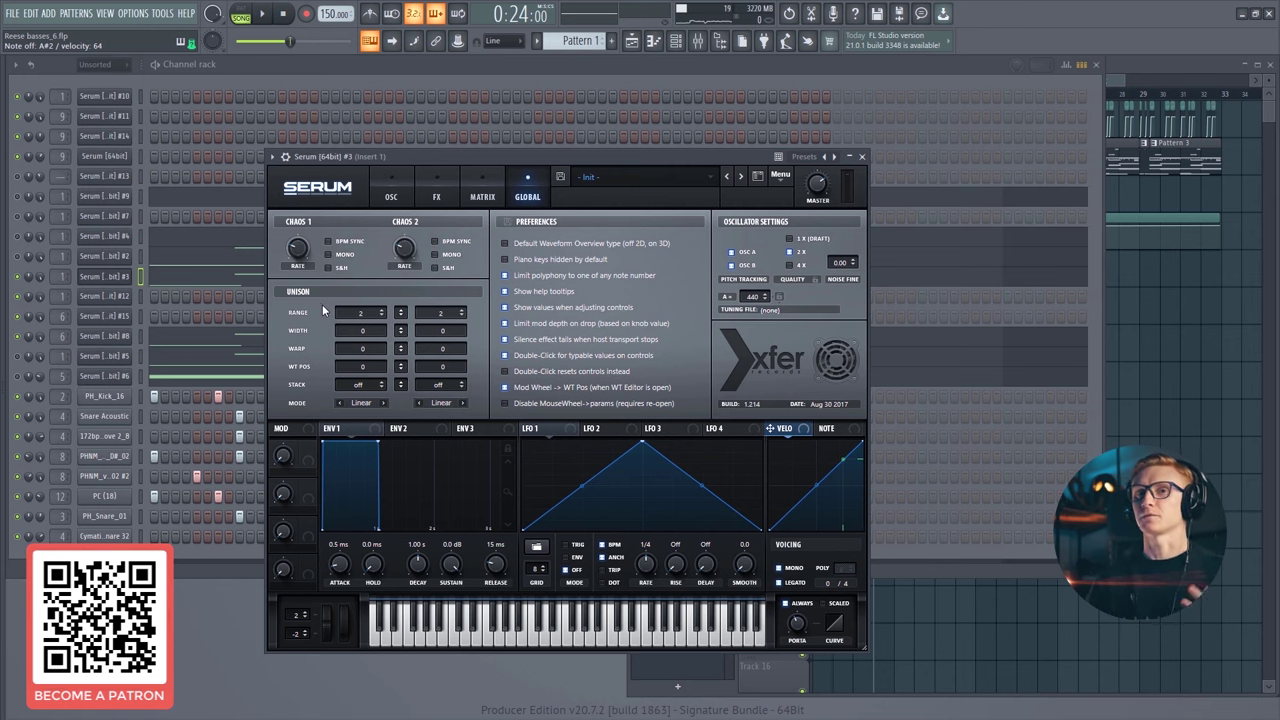
- Enable the noise oscillator with the J106 sample and adjust its level
click(391, 194)
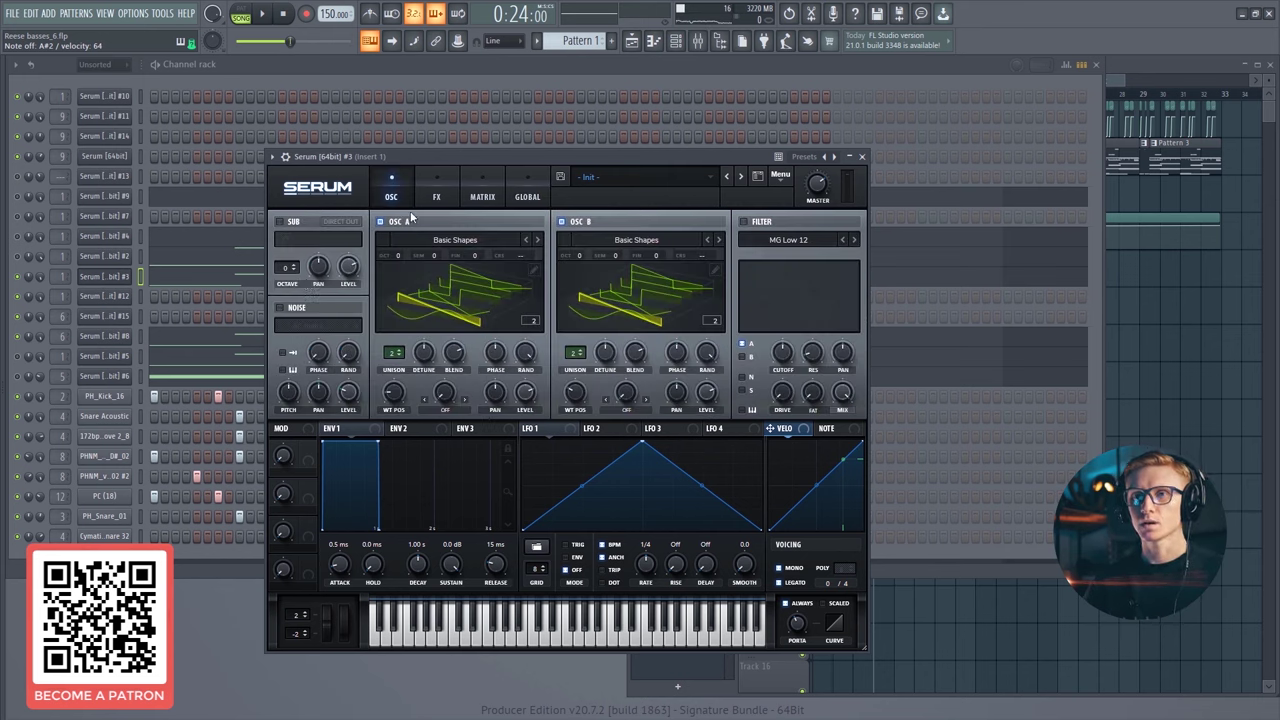
click(300, 312)
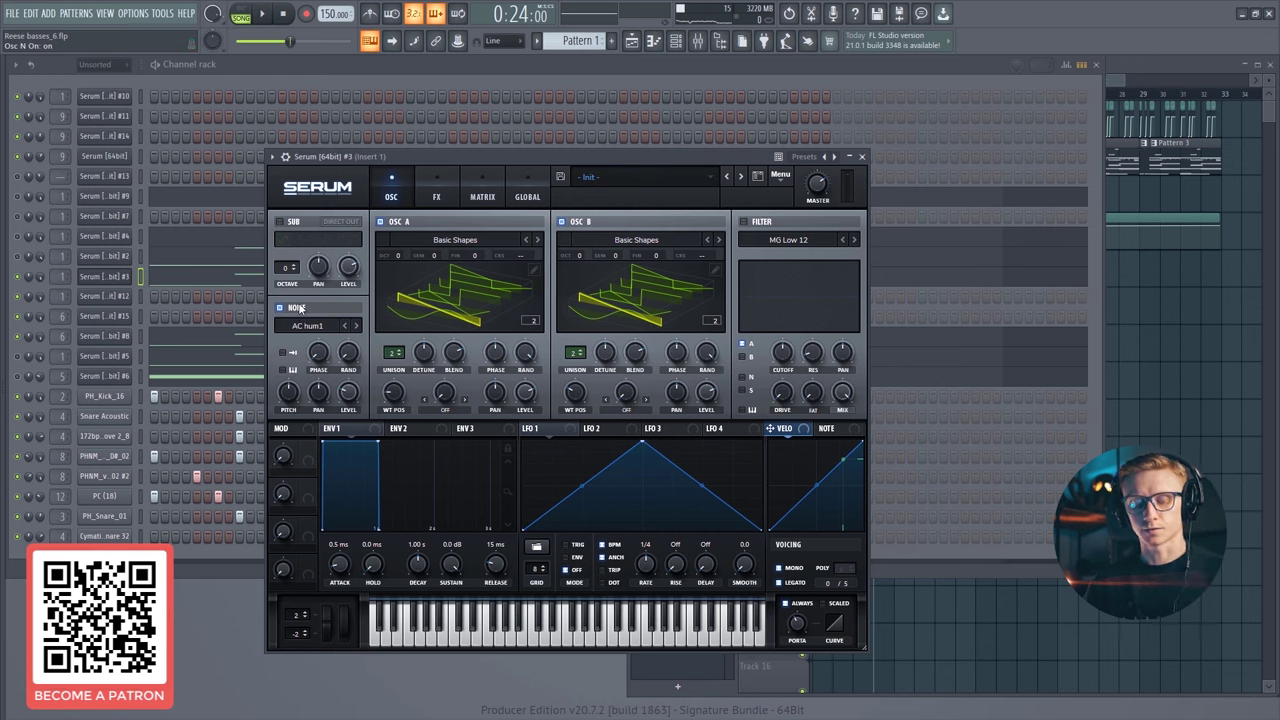
click(315, 330)
mouse_move(340, 343)
click(424, 490)
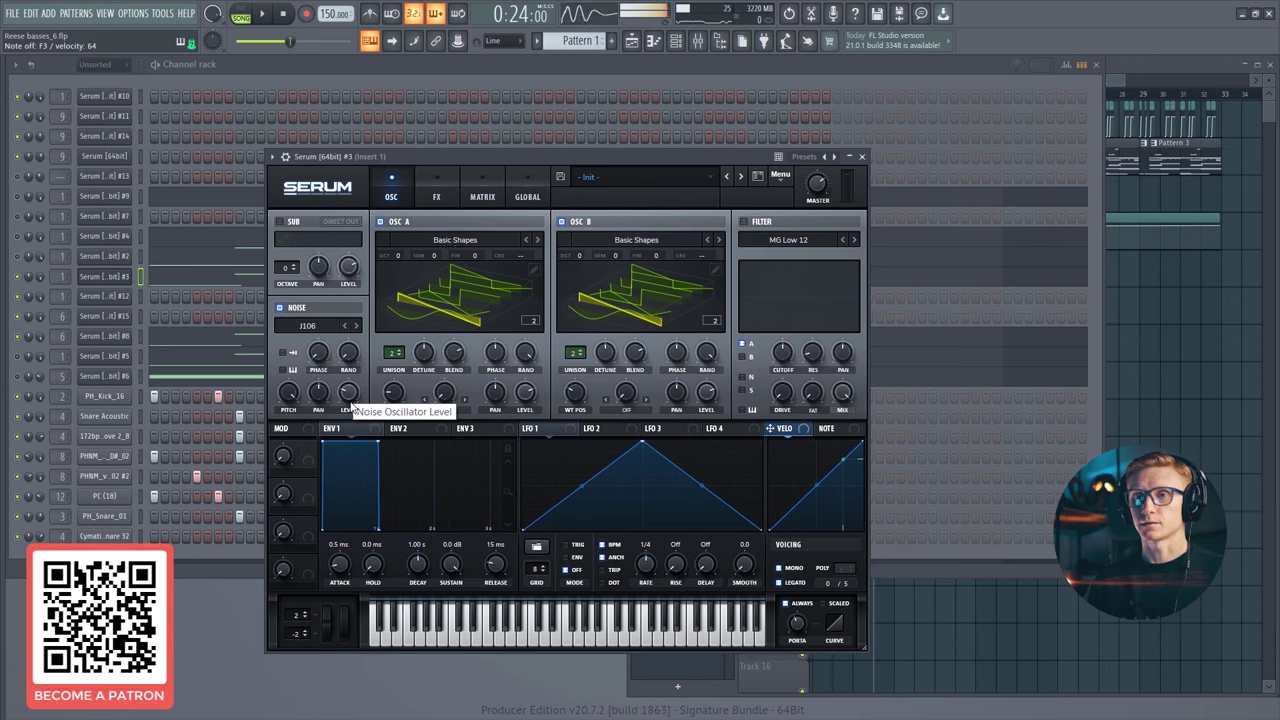
drag(352, 401, 354, 393)
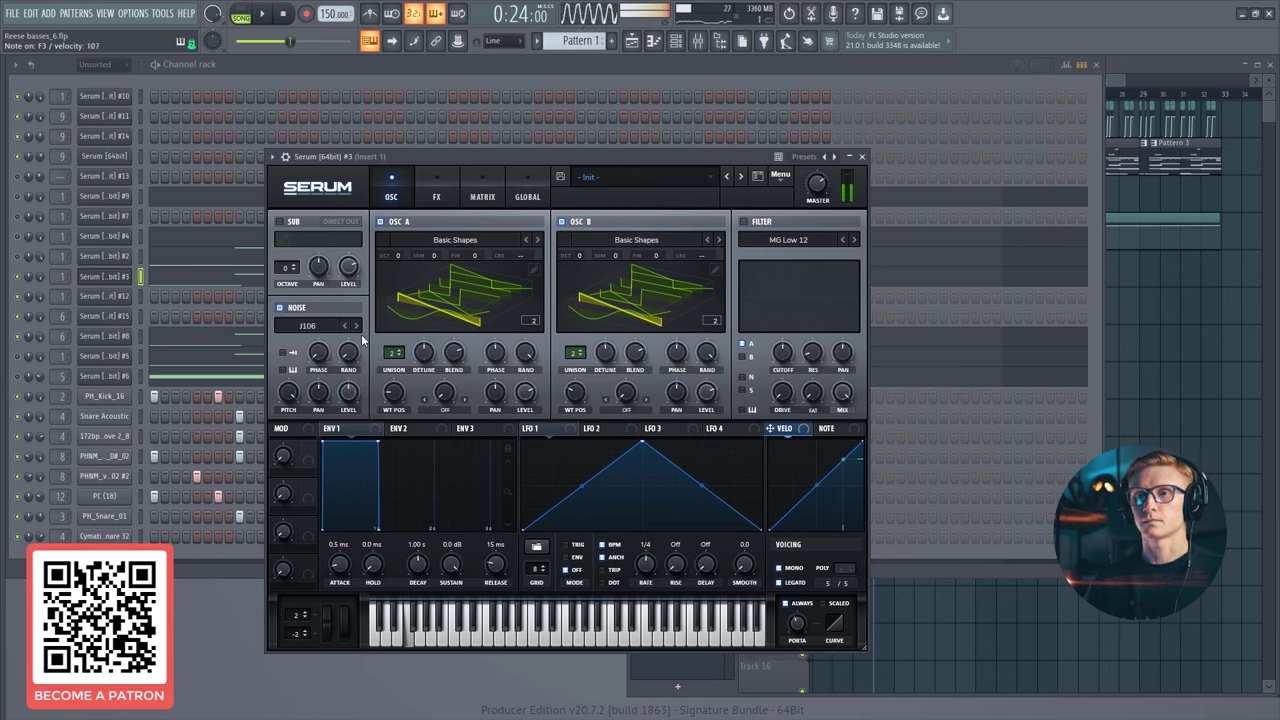
- Enable the Tube distortion effect in Serum #3 and raise its drive
click(436, 196)
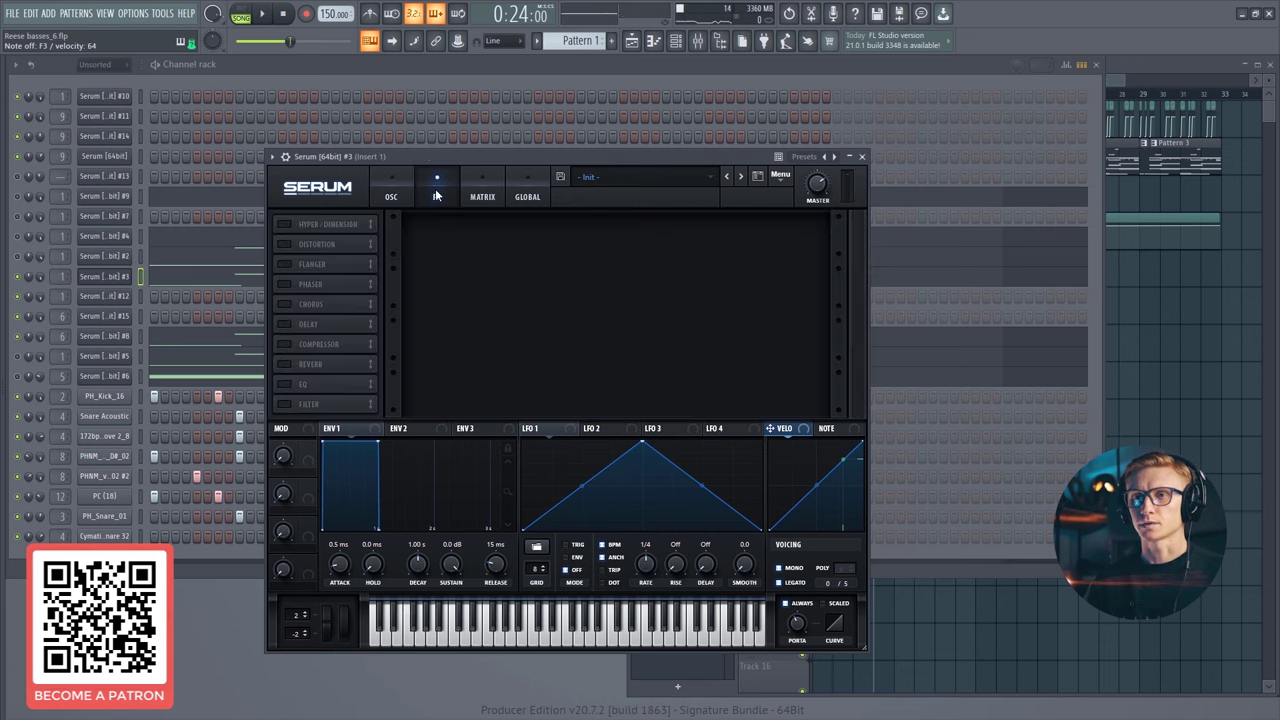
click(285, 245)
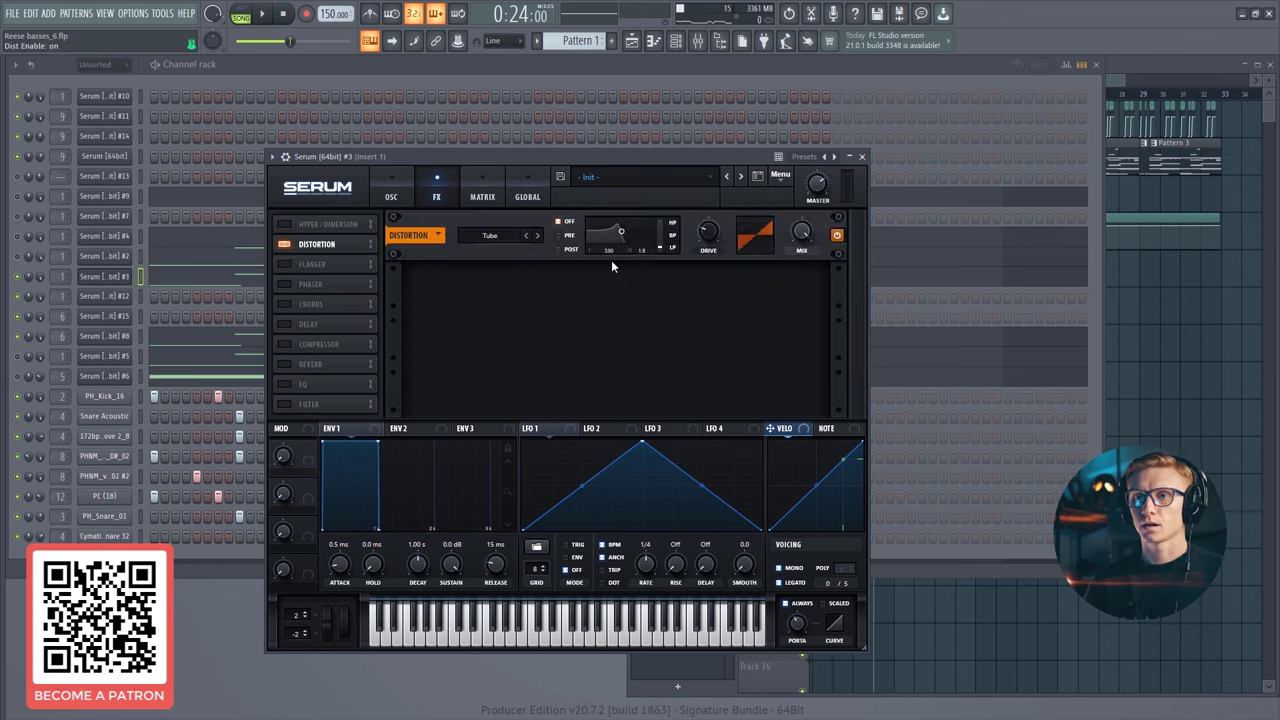
mouse_move(713, 233)
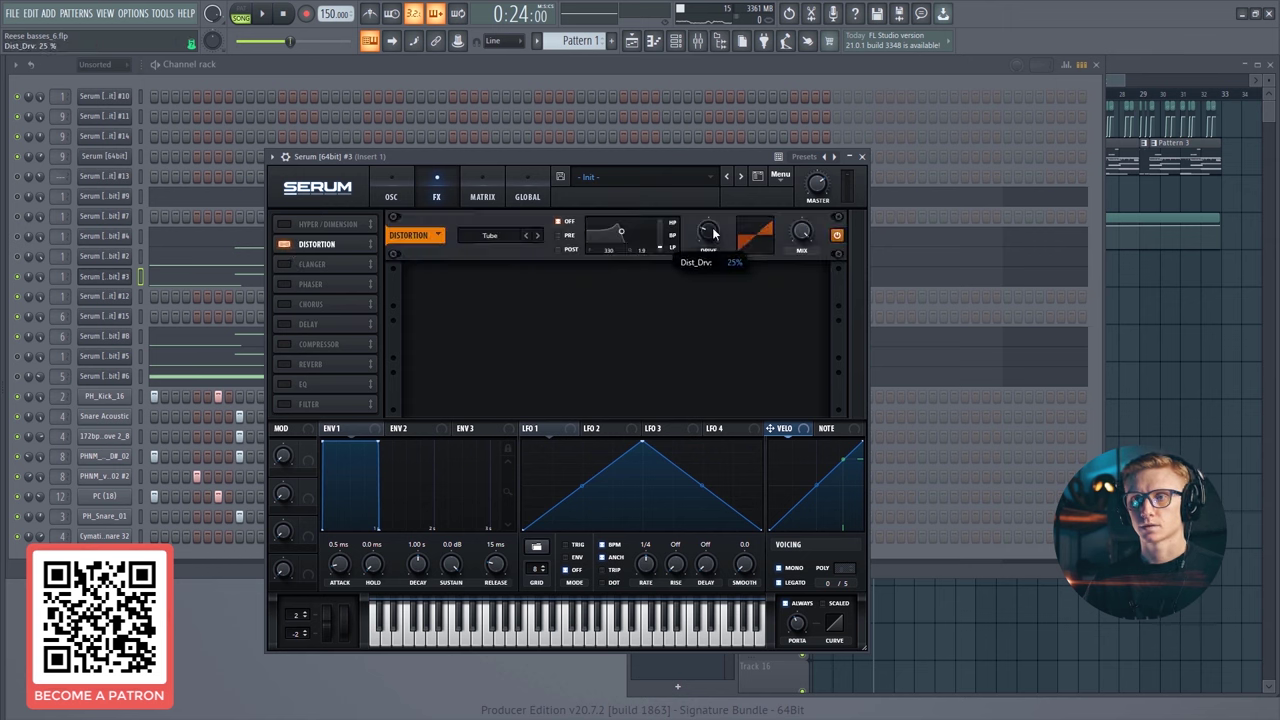
drag(713, 233, 725, 140)
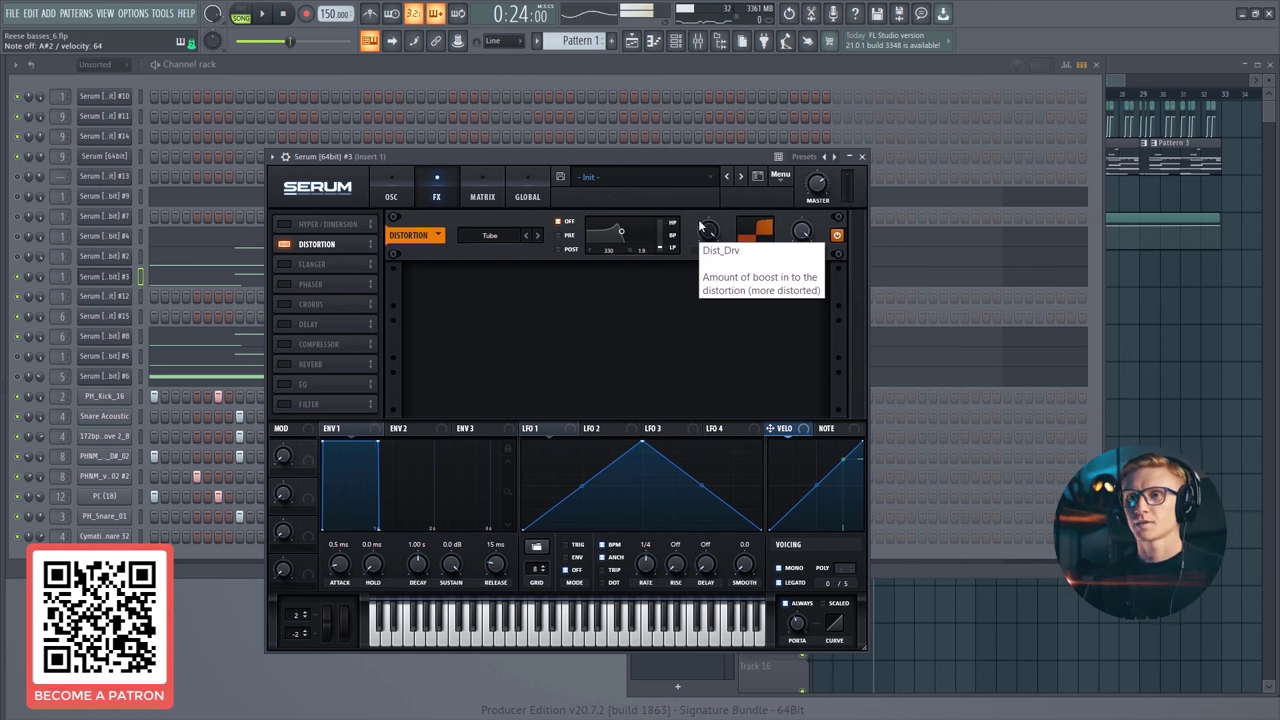
click(704, 233)
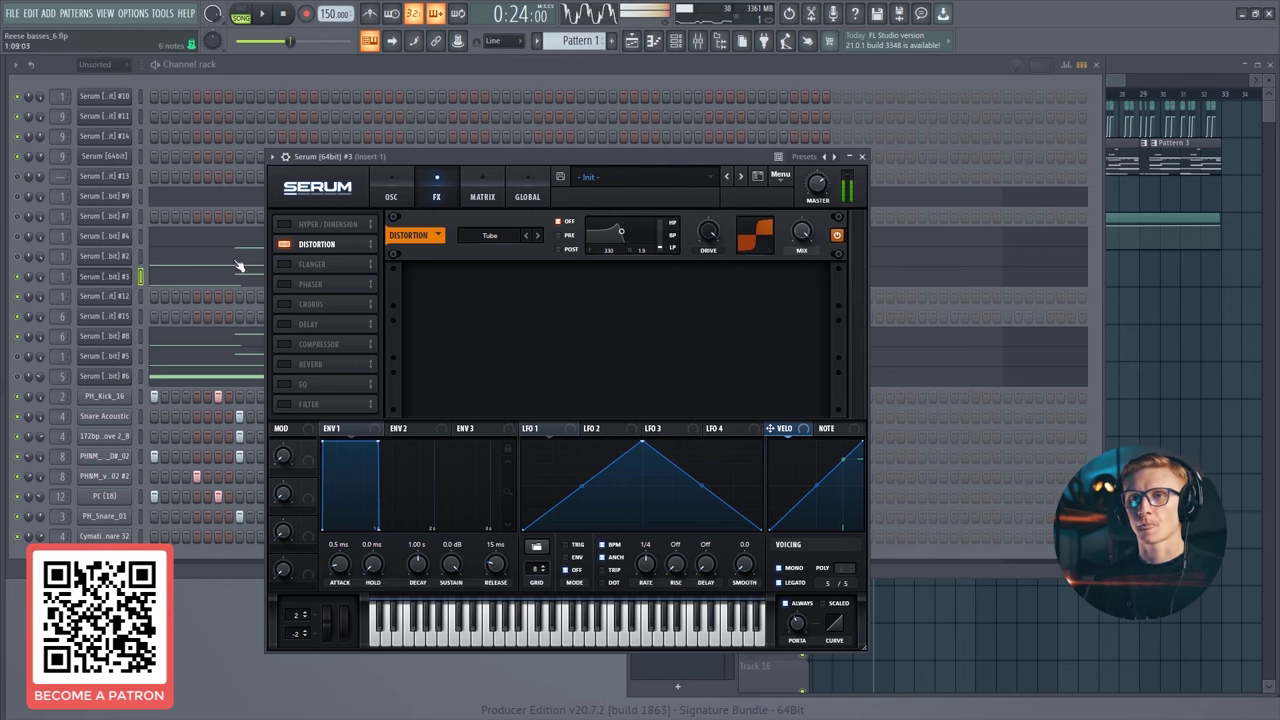
- Examine the OTT compressor settings on mixer Insert 1 that process the Serum #3 channel
click(121, 280)
click(698, 43)
click(699, 45)
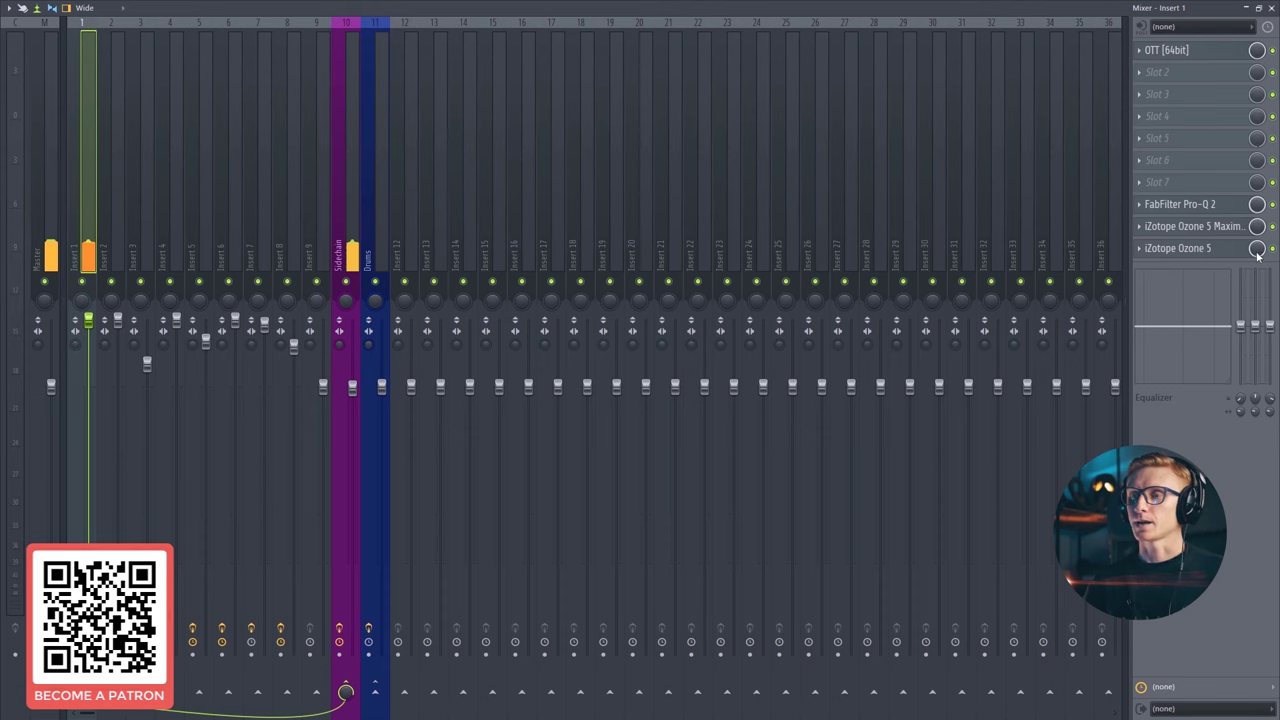
click(1194, 54)
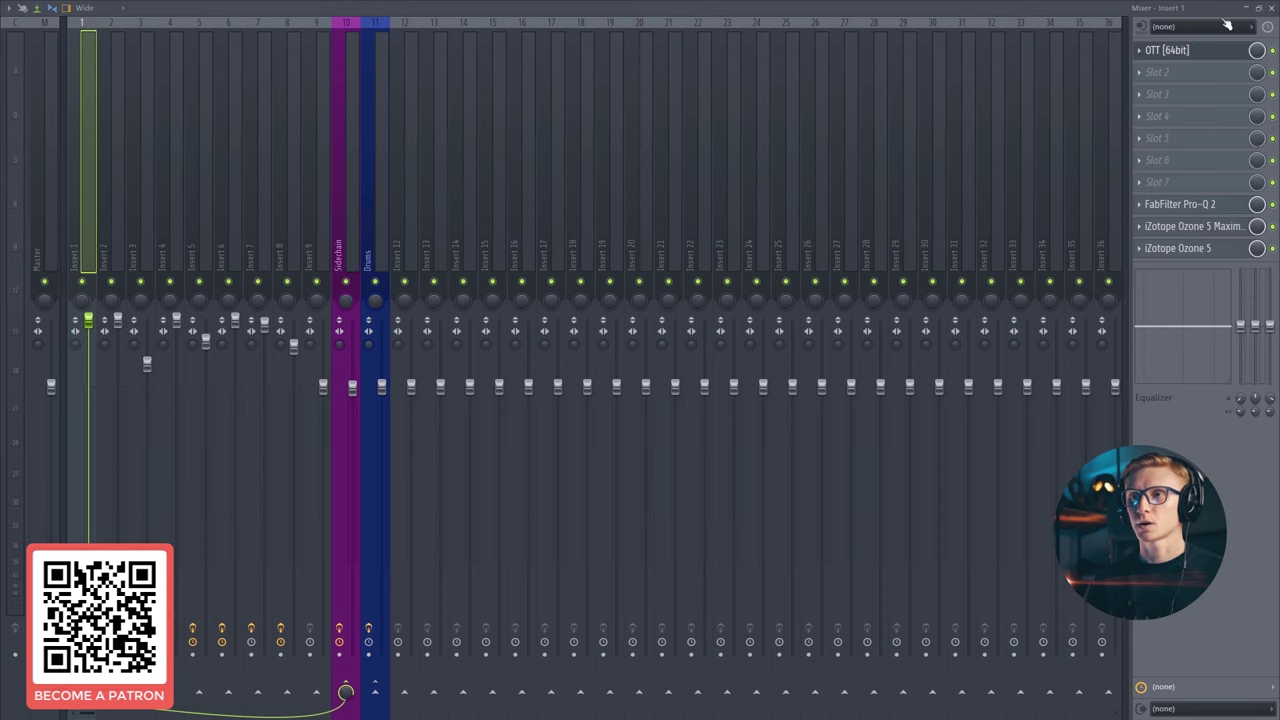
click(1271, 8)
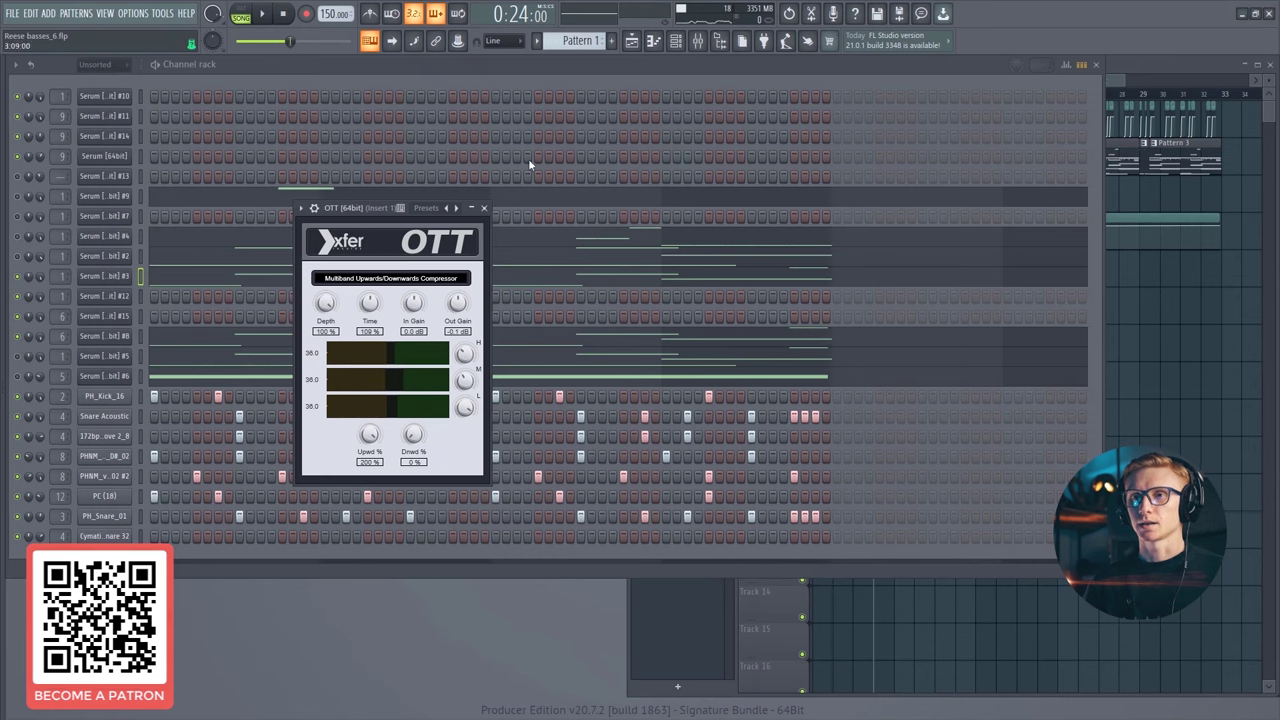
click(485, 208)
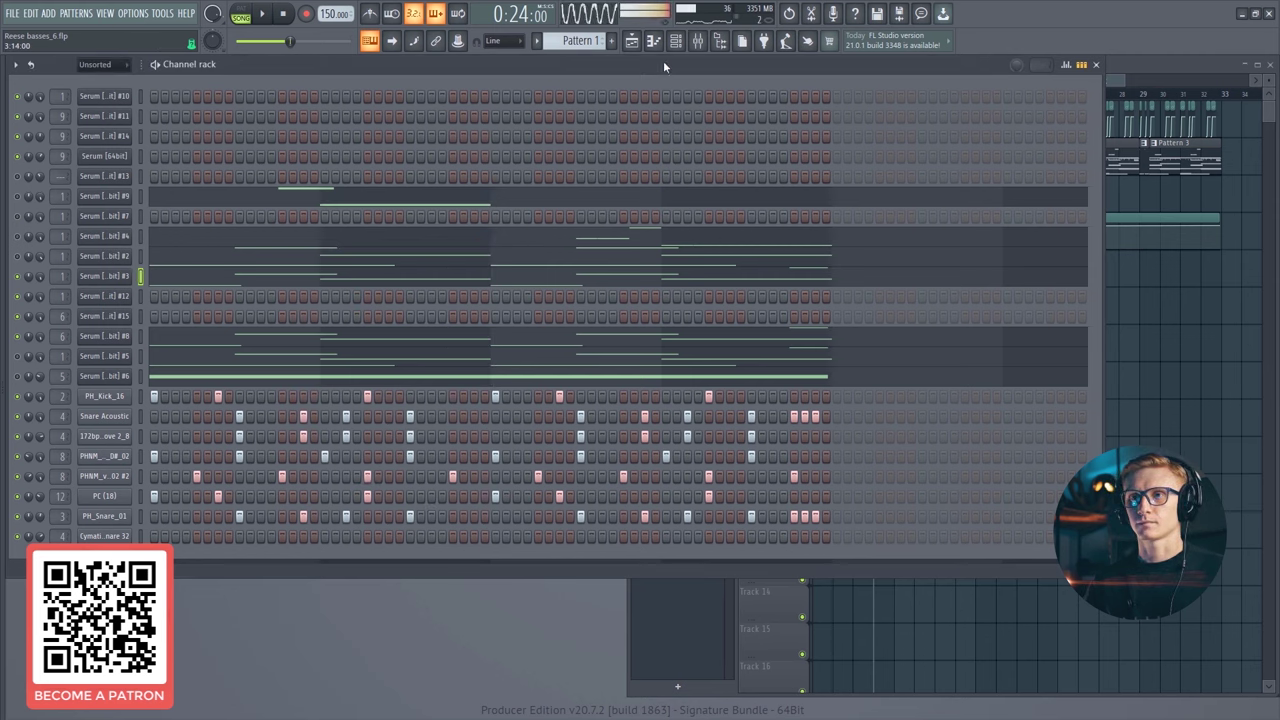
- Examine the FabFilter Pro-Q 2 curve and the iZotope Ozone 5 Maximizer settings on mixer Insert 1
click(697, 40)
click(1195, 204)
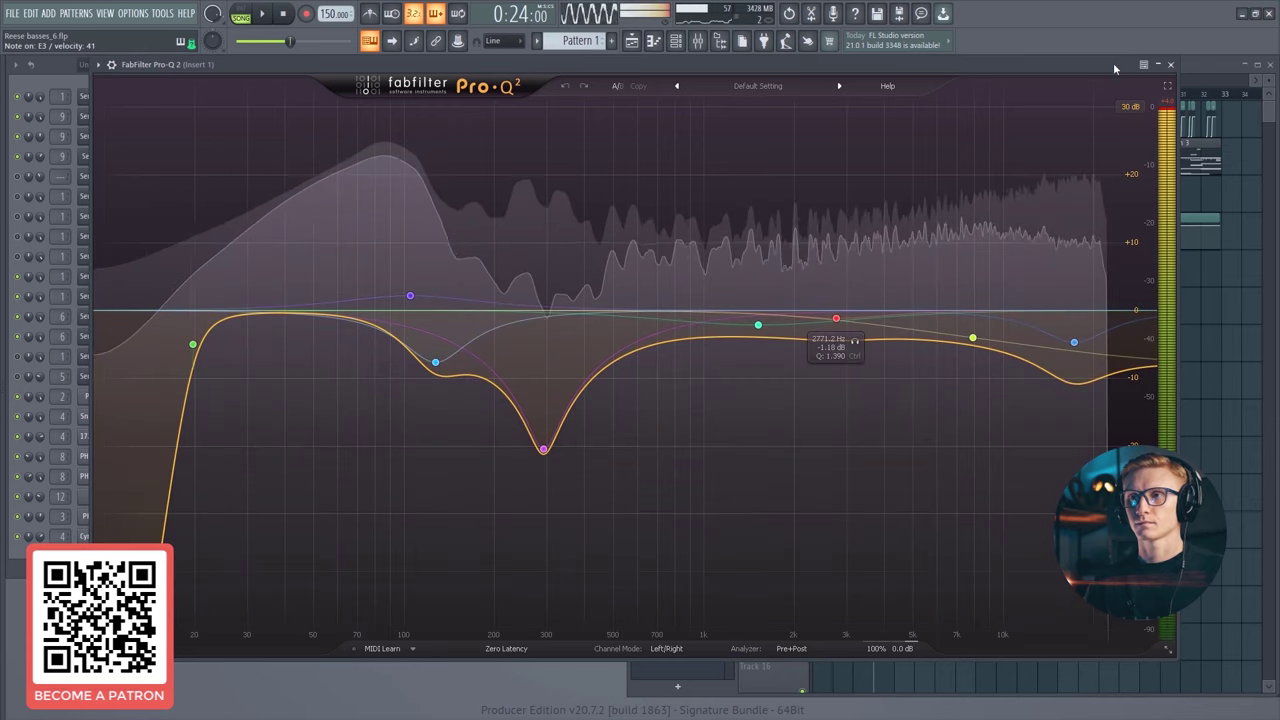
click(1171, 65)
click(697, 40)
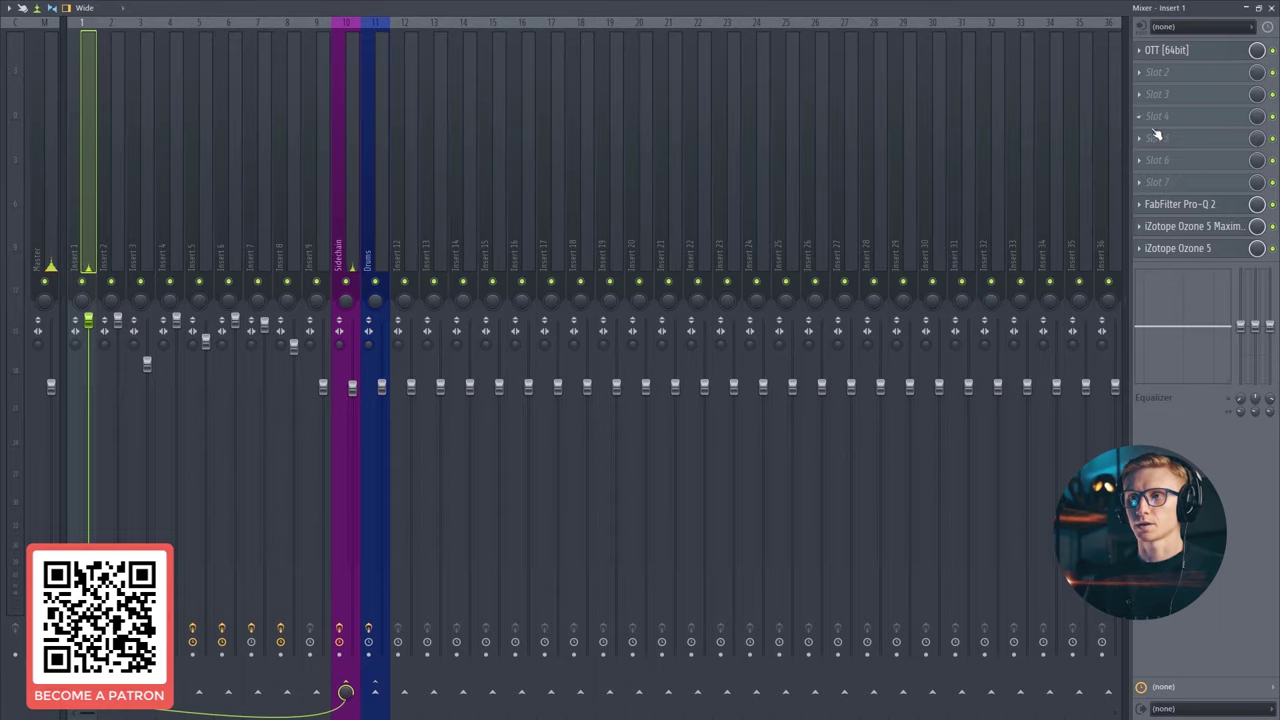
click(1195, 226)
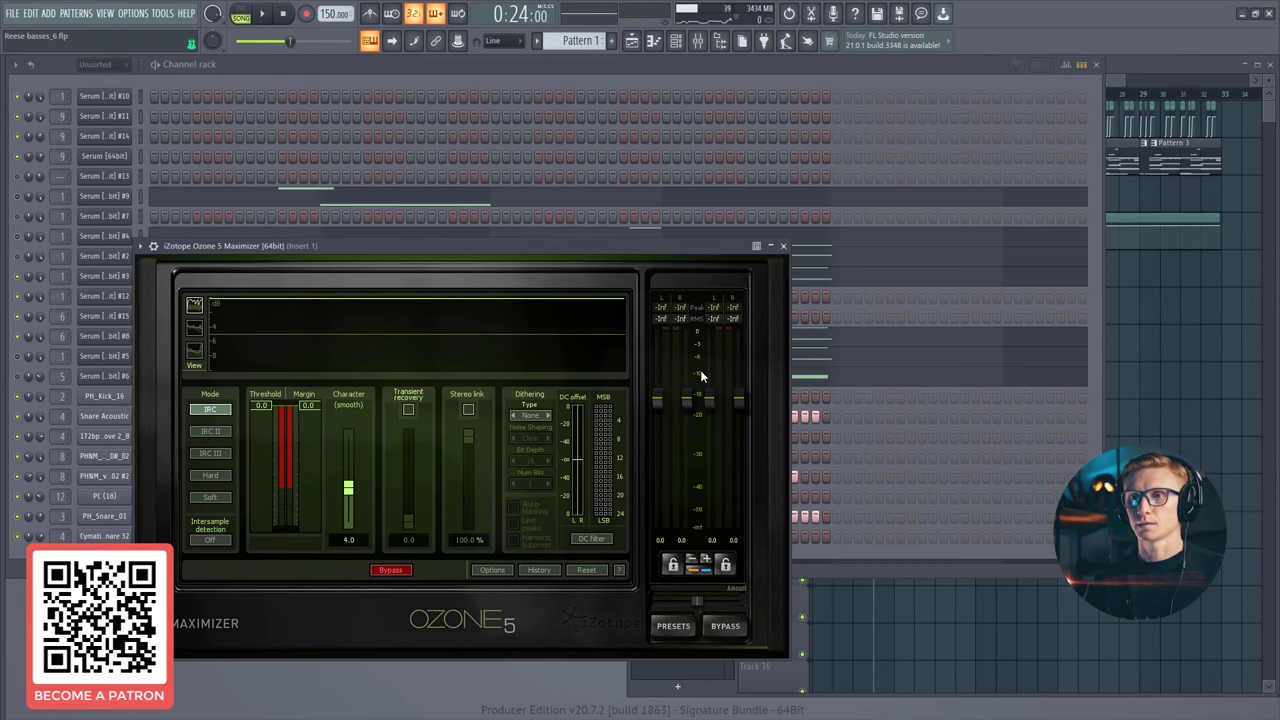
- Examine the iZotope Ozone 5 stereo imaging settings on mixer Insert 1 while auditioning the bass
click(709, 42)
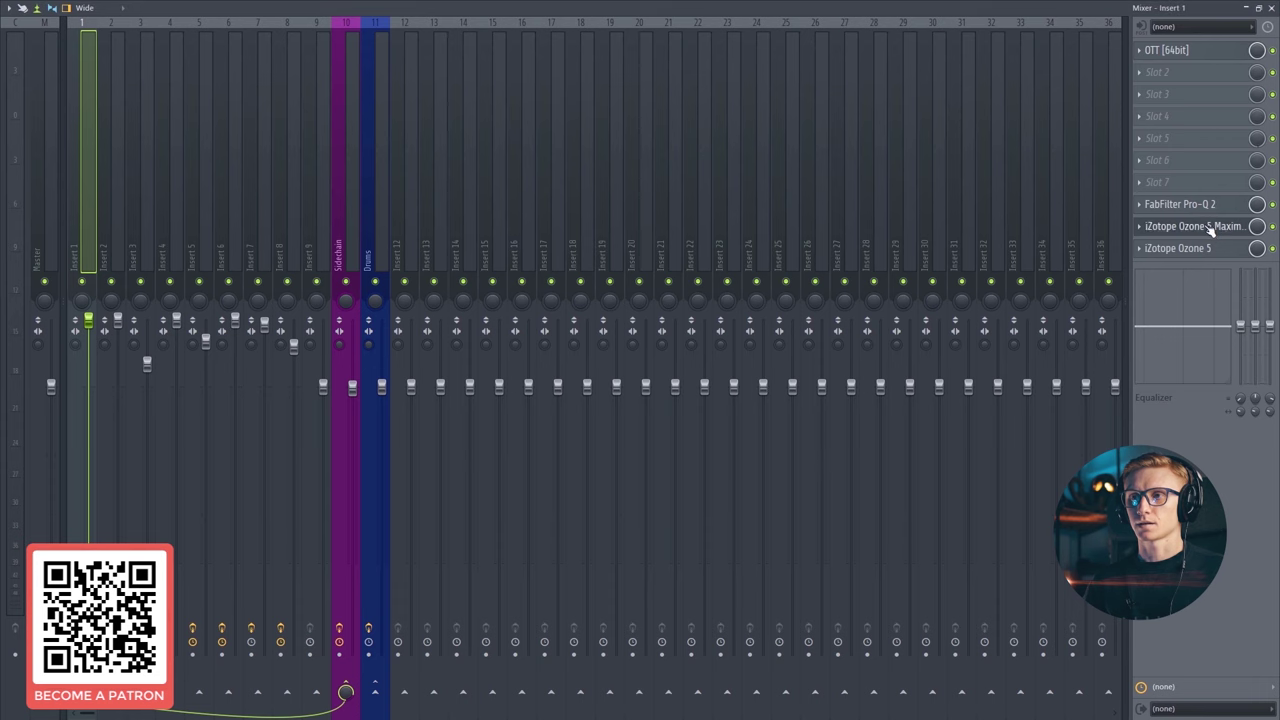
click(1180, 248)
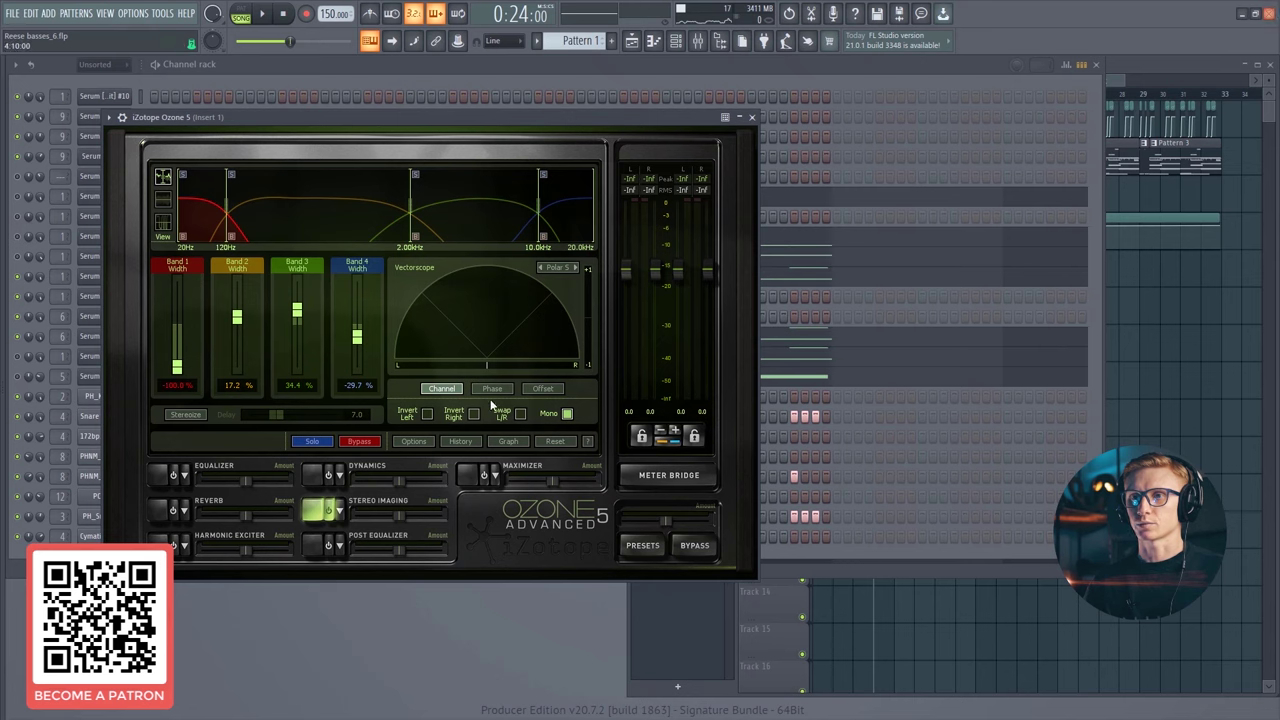
key(space)
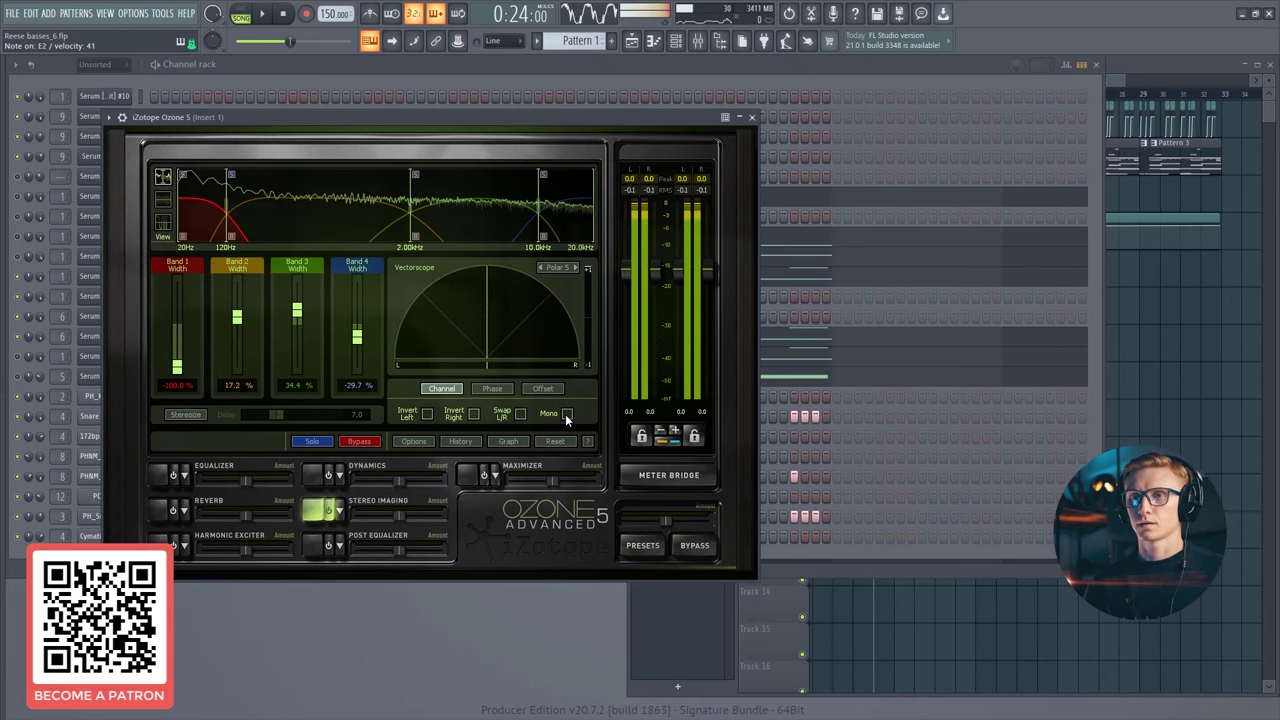
click(752, 117)
- Set the unison width of oscillators A and B to 100 in the global settings of Serum #3
click(128, 276)
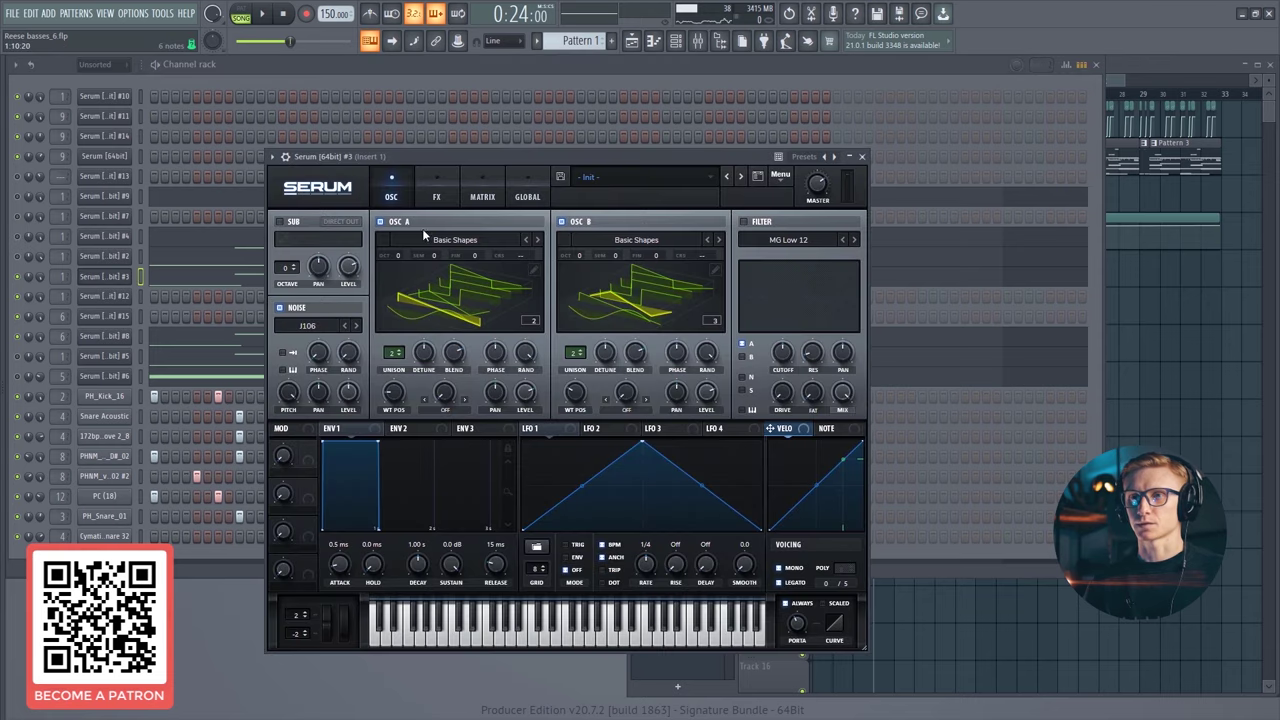
click(527, 192)
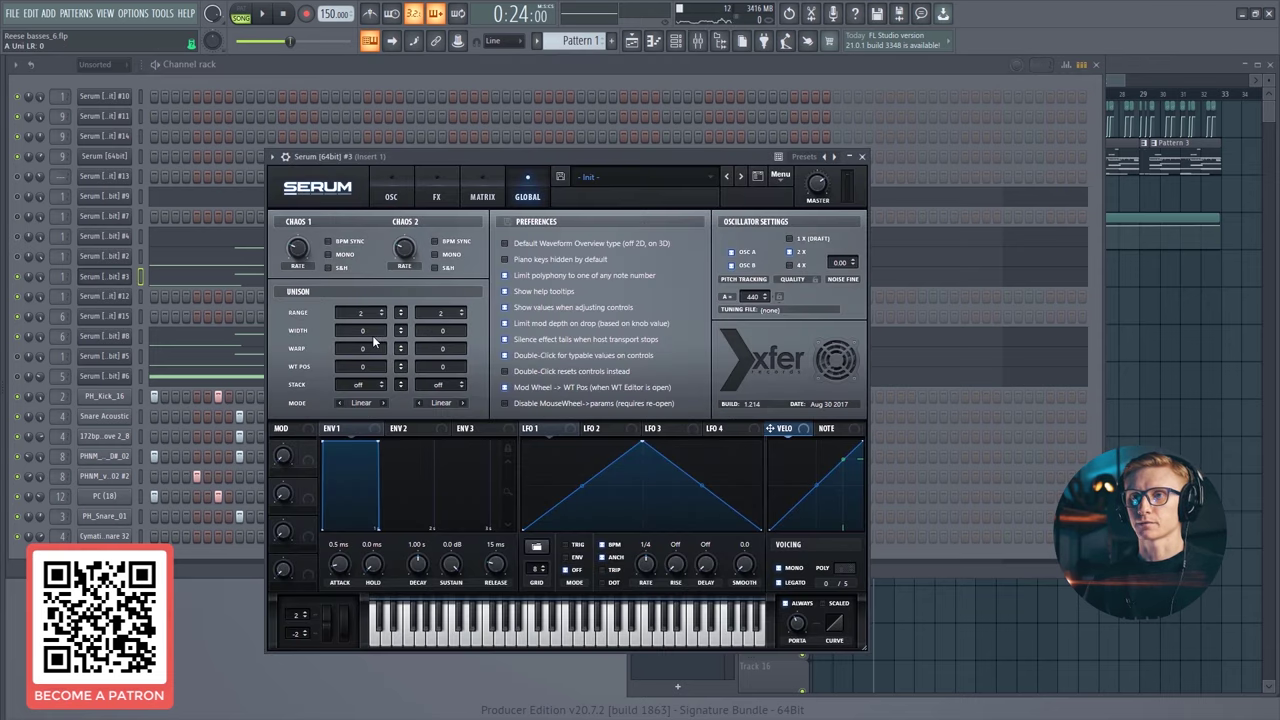
drag(372, 334, 392, 176)
drag(433, 334, 480, 180)
- Audition the Serum #3 bass on mixer Insert 1, comparing it with the iZotope Ozone 5 imager off and on
key(space)
click(697, 41)
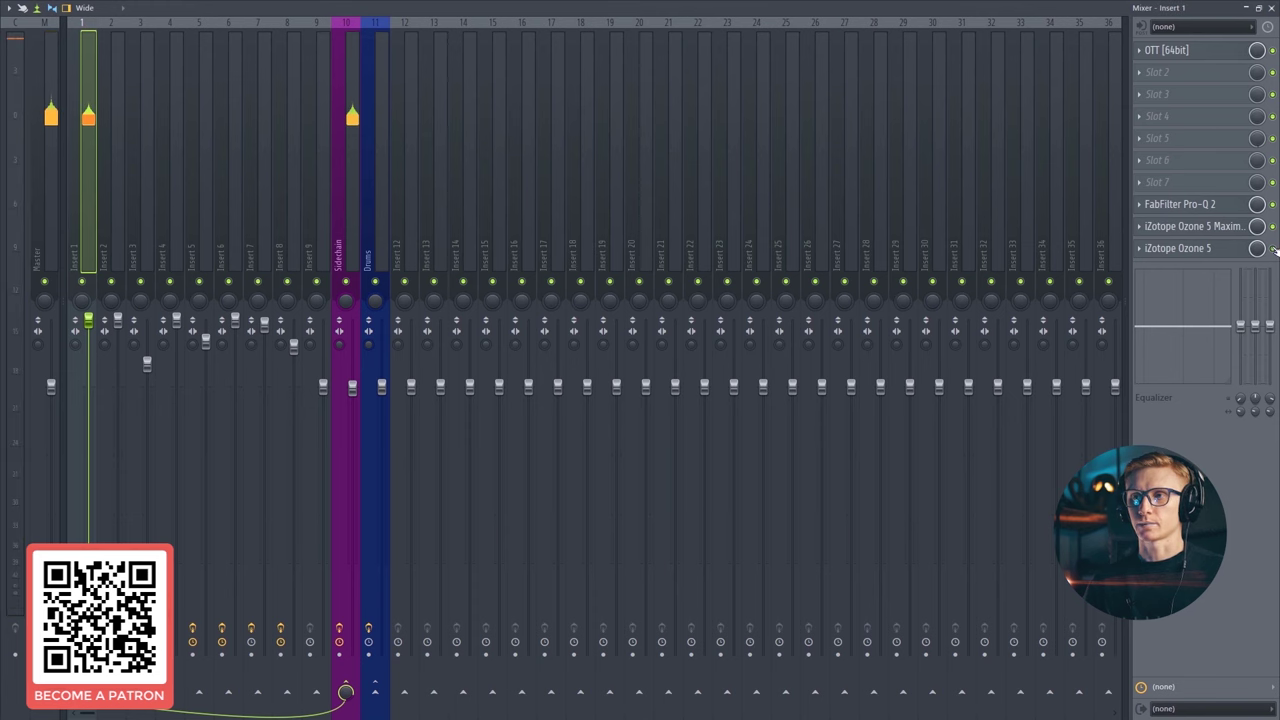
key(space)
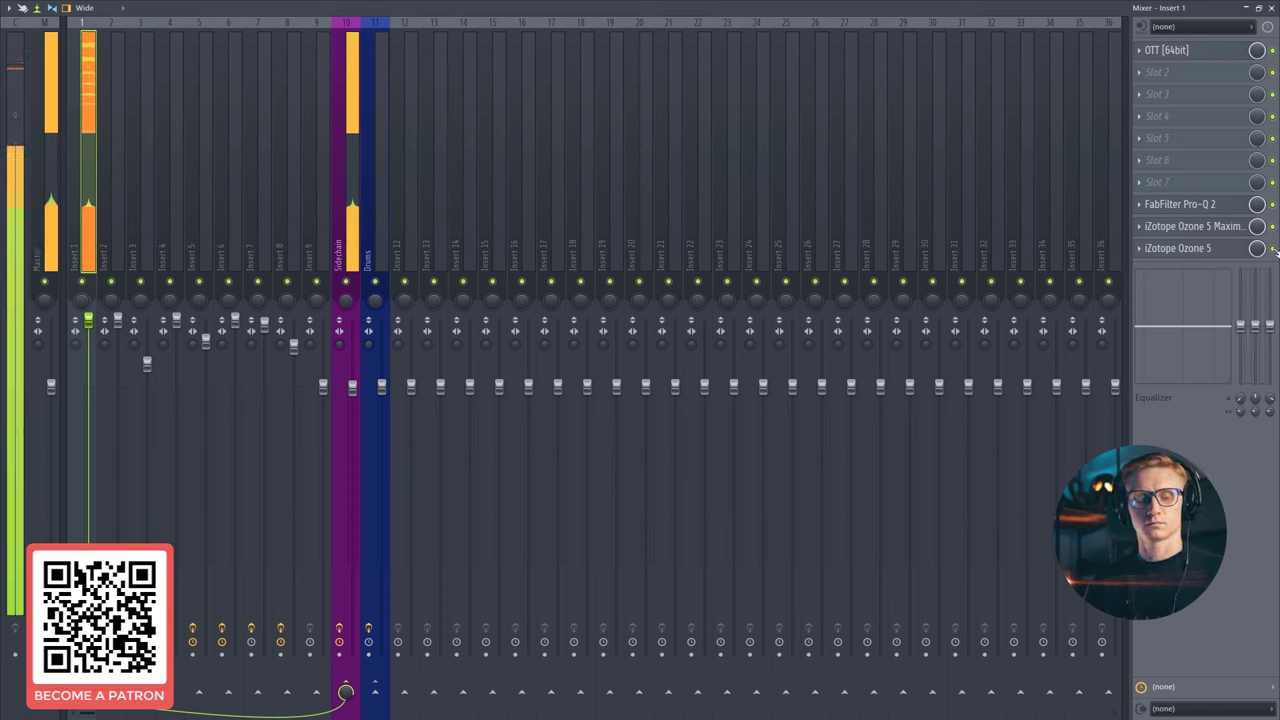
click(1270, 8)
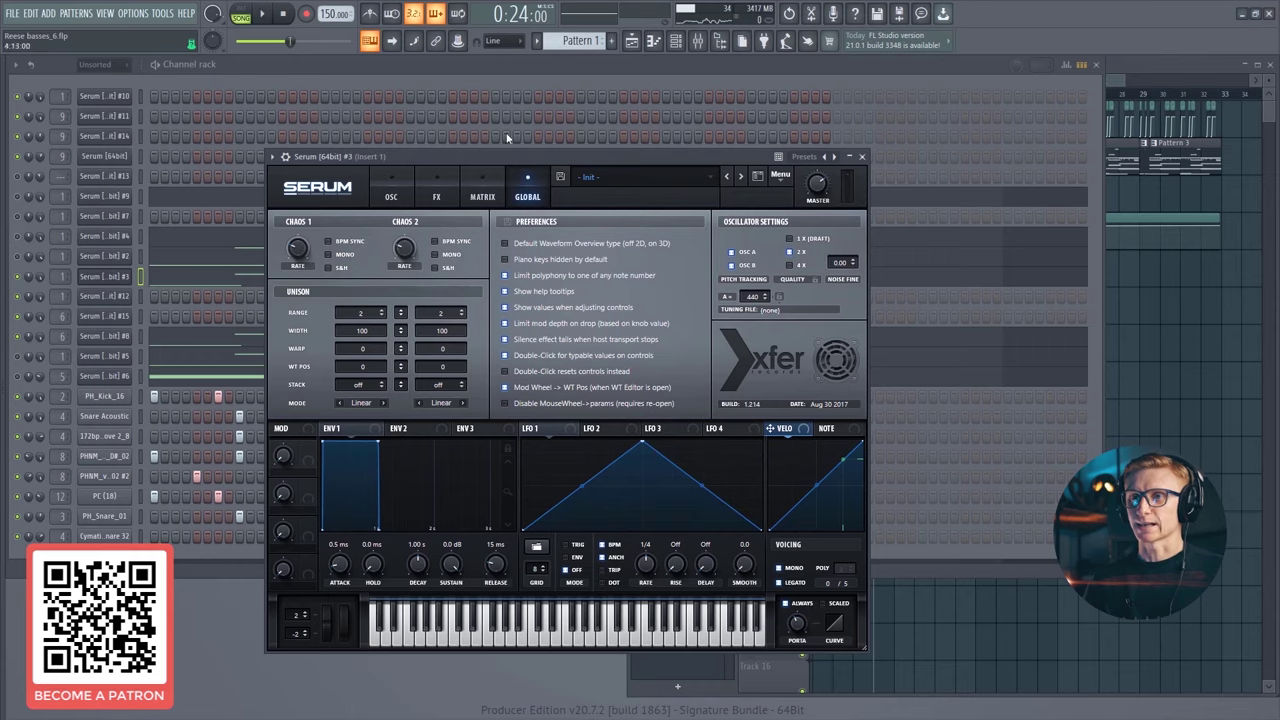
- Select Pattern 3 from the arrangement and open the Serum #12 channel to examine its oscillators
key(Escape)
key(F5)
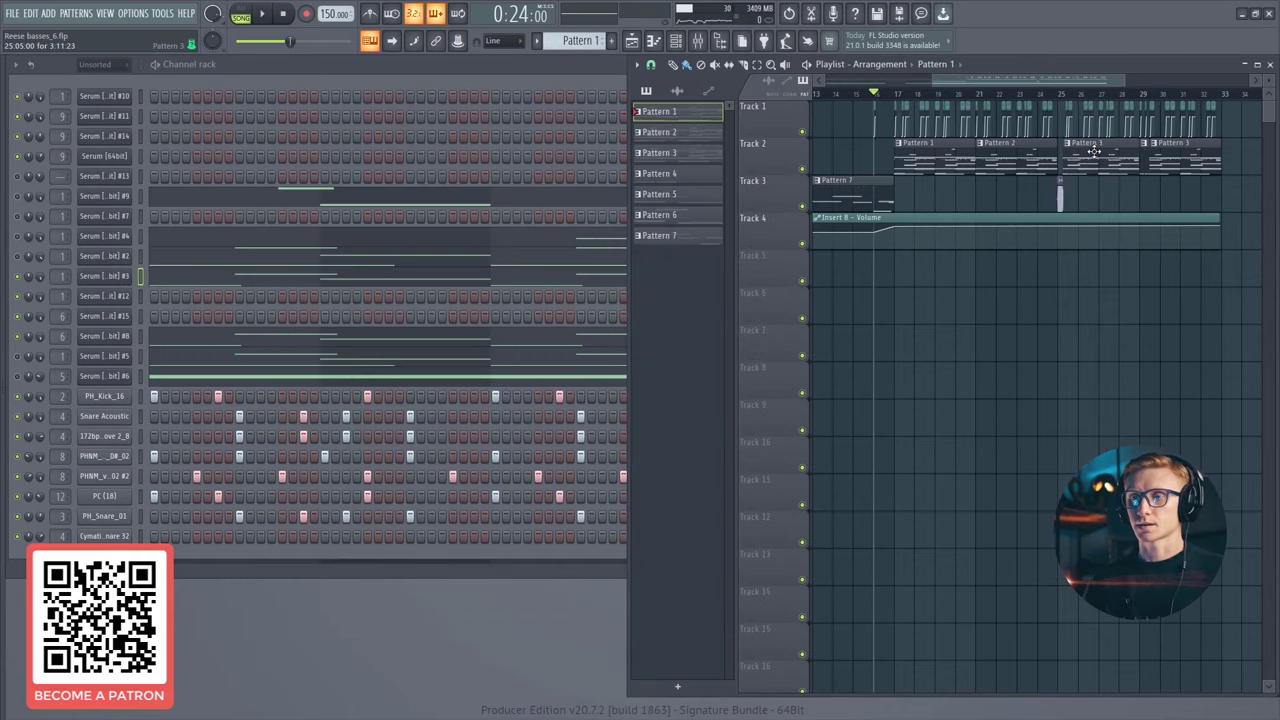
click(1093, 150)
click(480, 72)
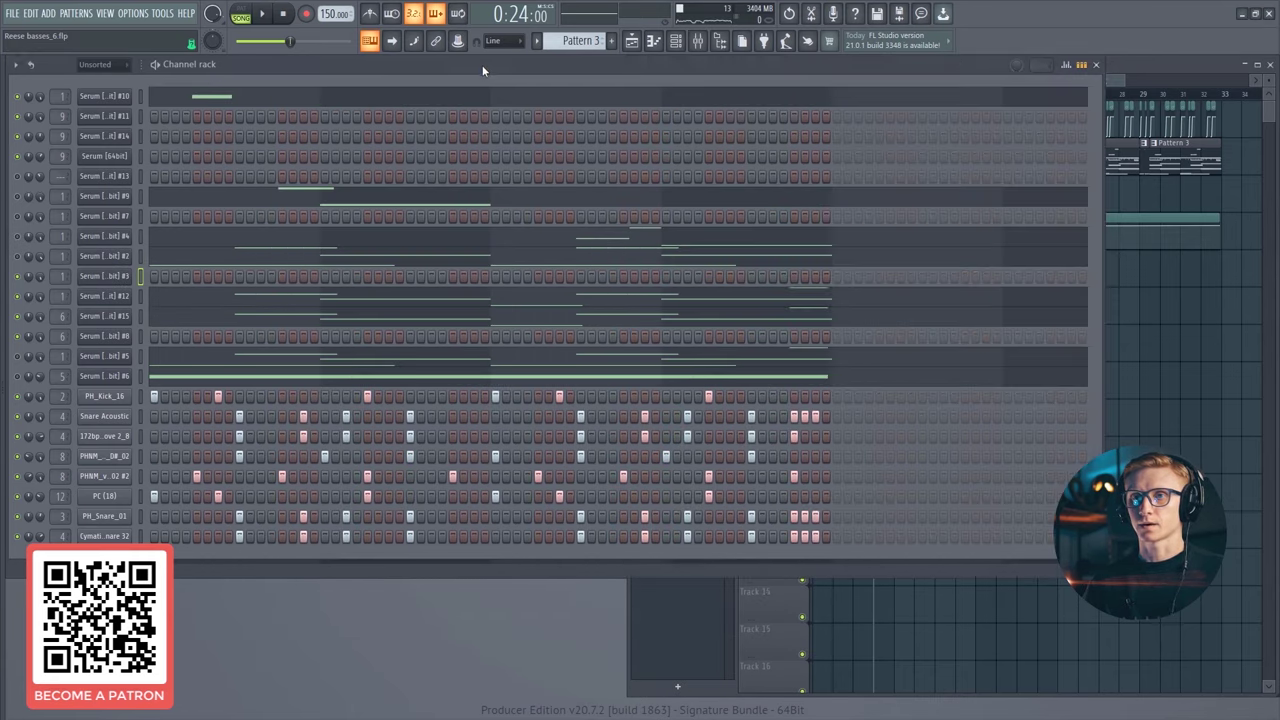
click(110, 298)
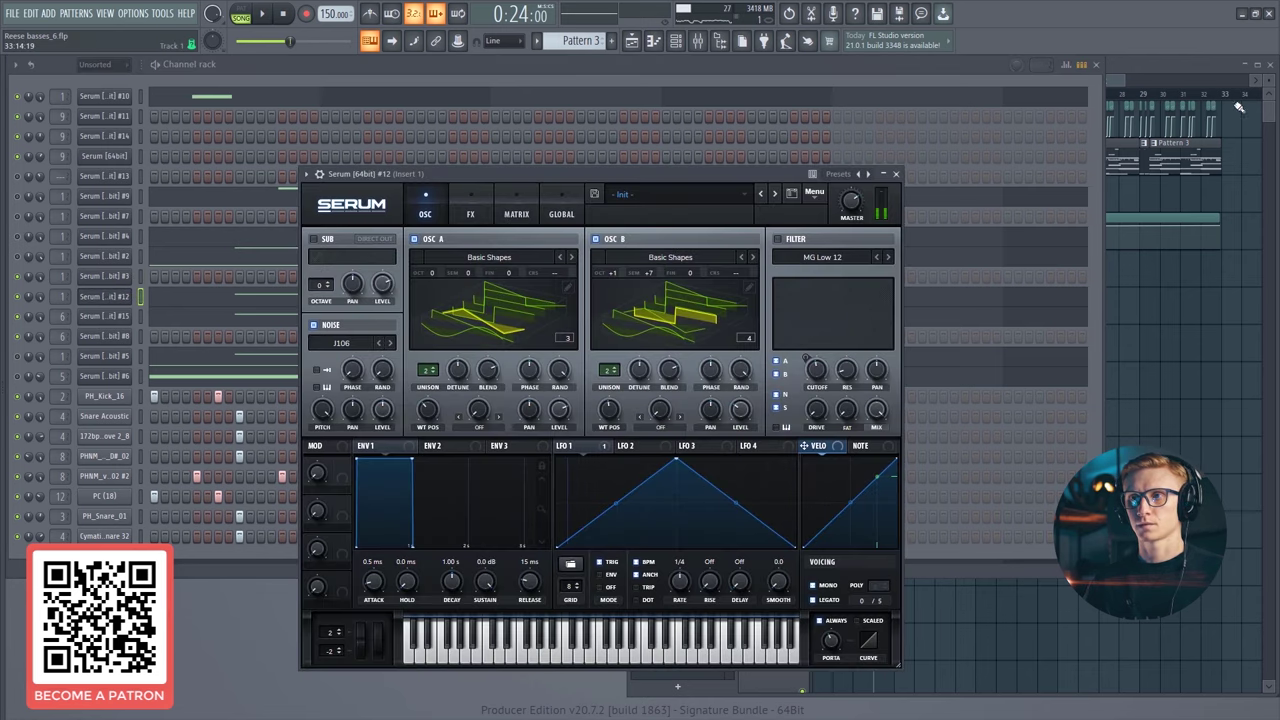
click(1168, 97)
drag(448, 172, 434, 171)
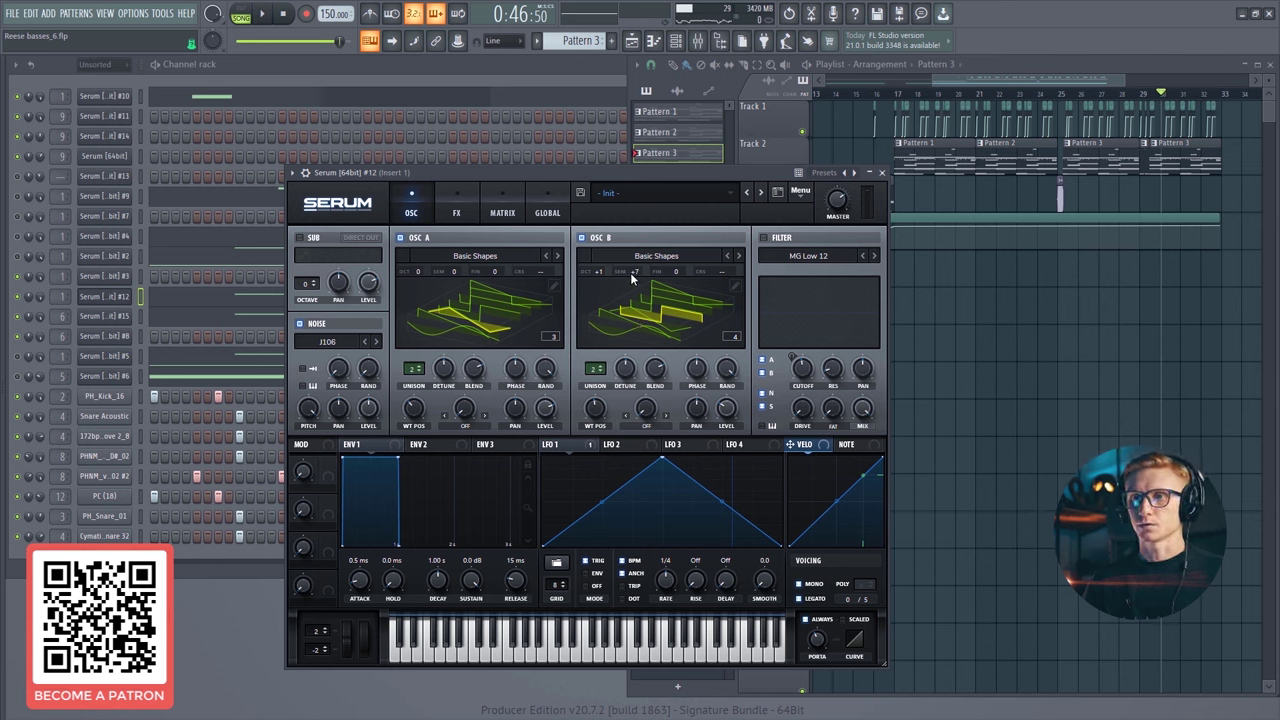
- Try out the semitone, octave and level settings of oscillator B in Serum #12
drag(633, 272, 638, 265)
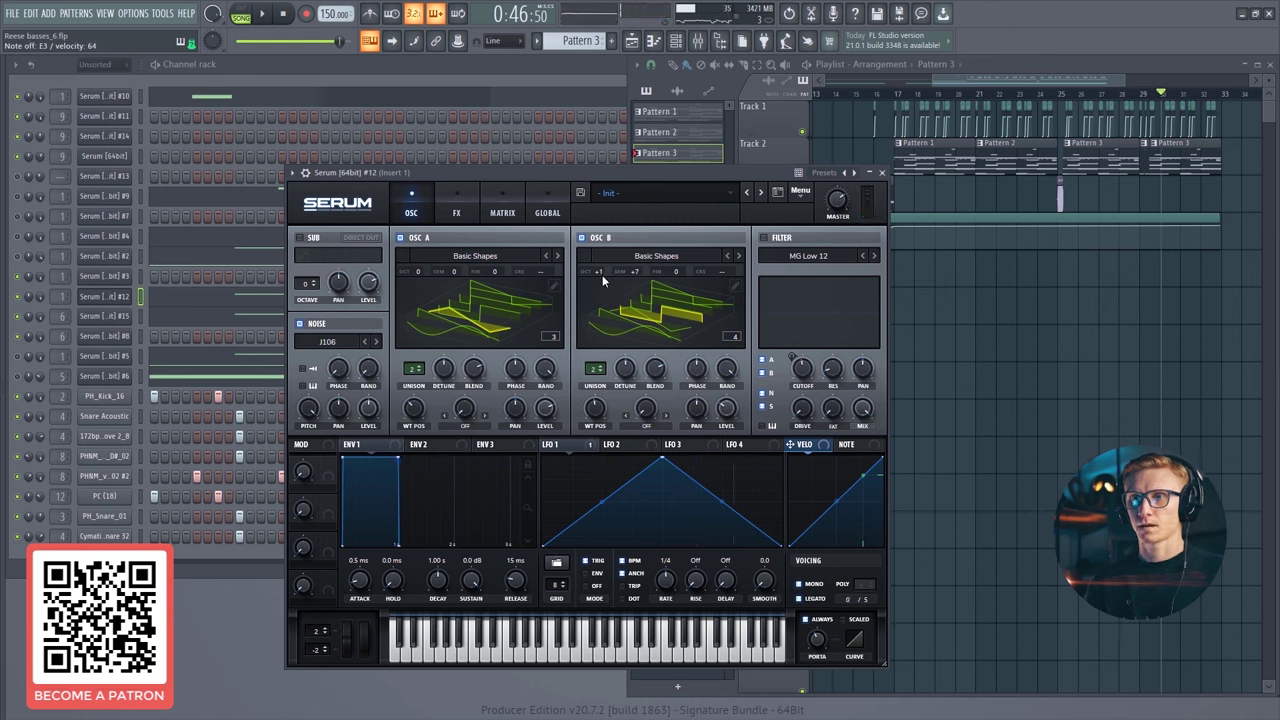
drag(599, 273, 604, 265)
drag(733, 410, 739, 365)
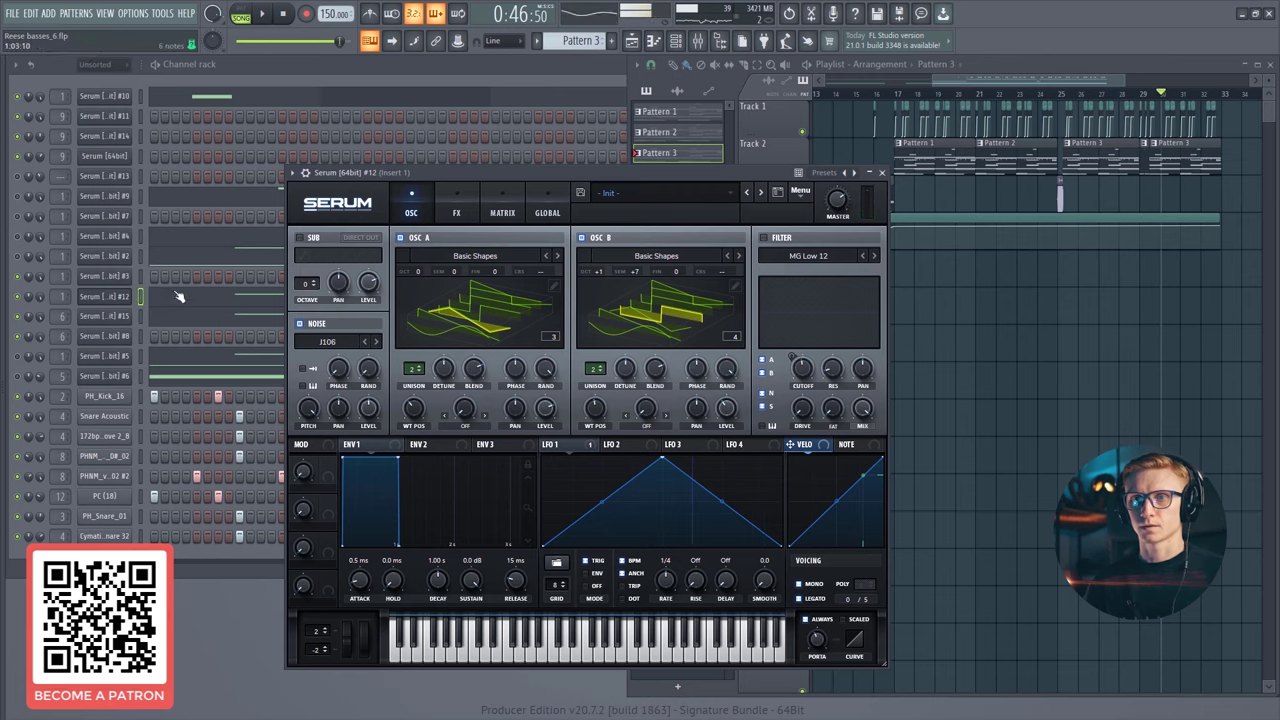
- Return to Pattern 1 and open the Serum #8 channel to examine its oscillators
click(119, 300)
click(113, 320)
click(114, 320)
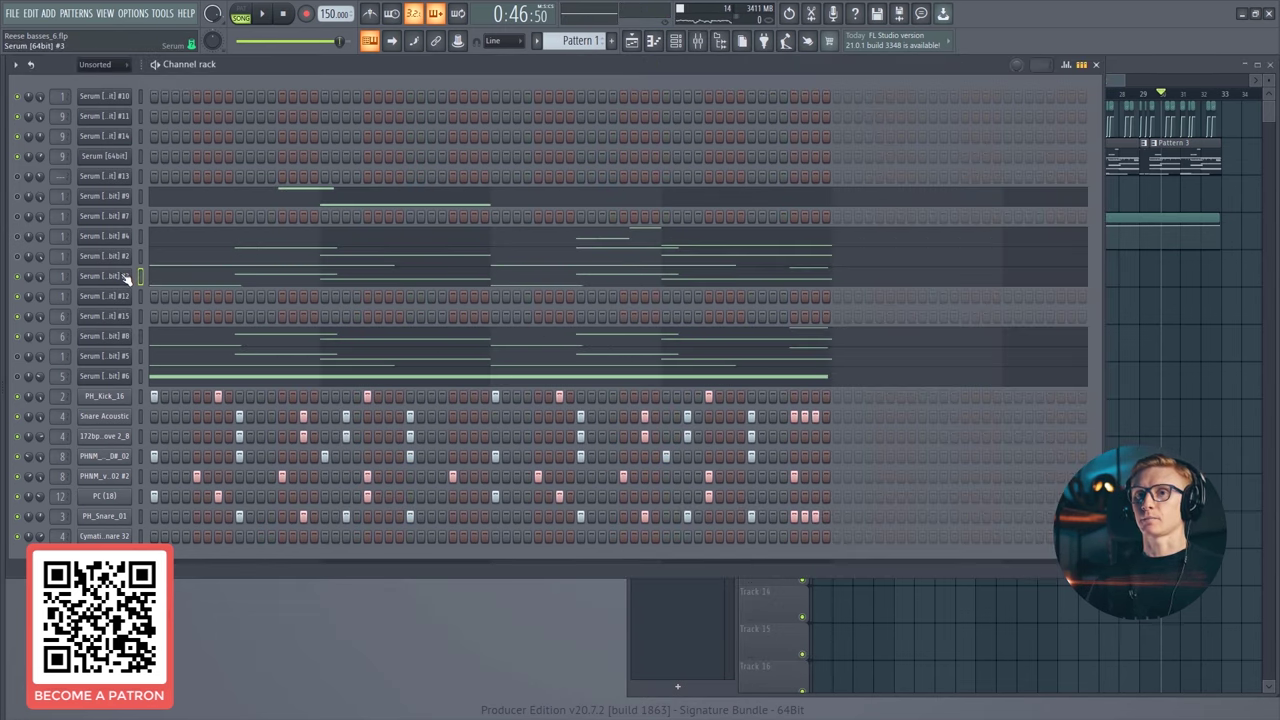
click(117, 336)
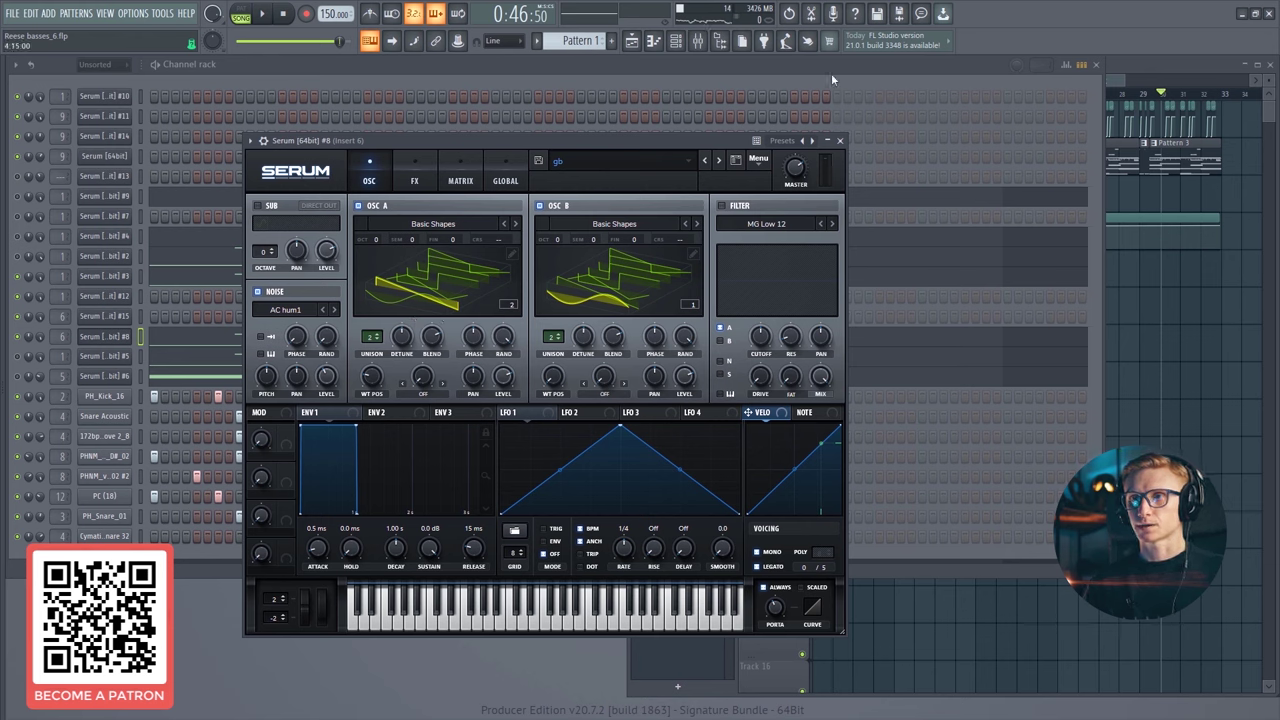
- Examine the MFreqShifter settings on mixer Insert 6, which processes the Serum #8 channel
click(698, 41)
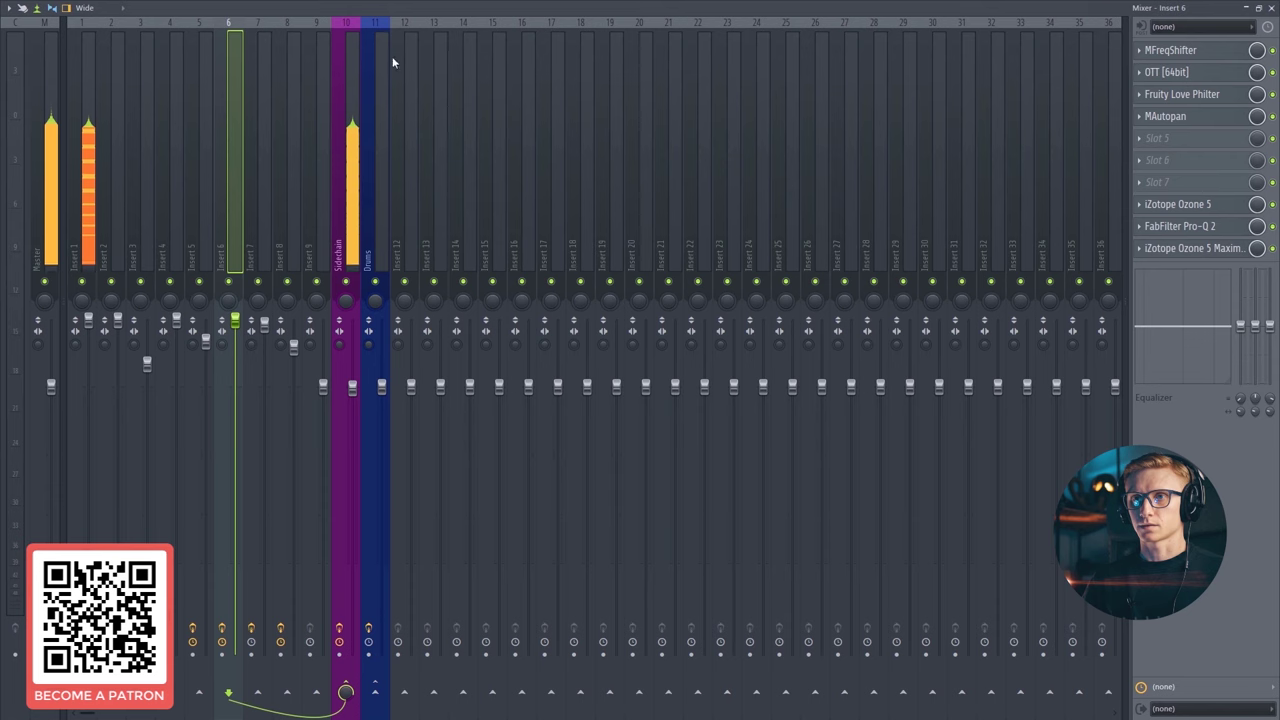
key(Right)
click(240, 113)
click(1224, 52)
click(1272, 7)
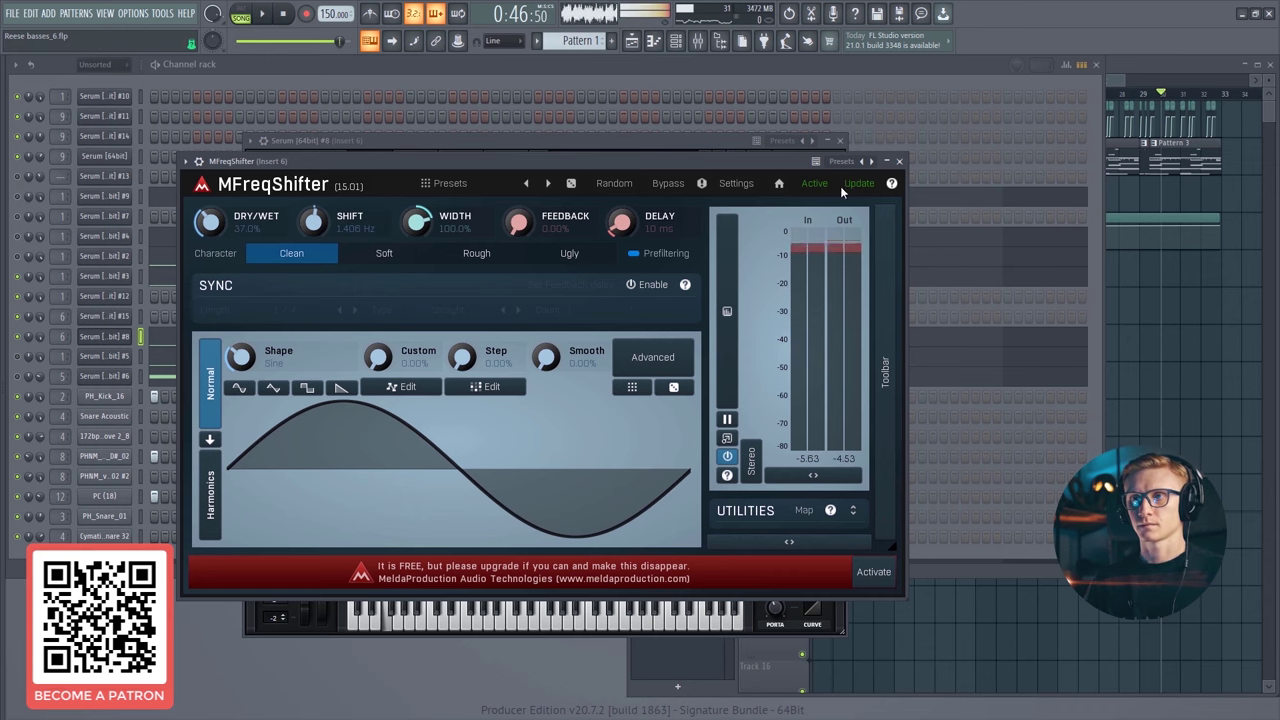
click(900, 163)
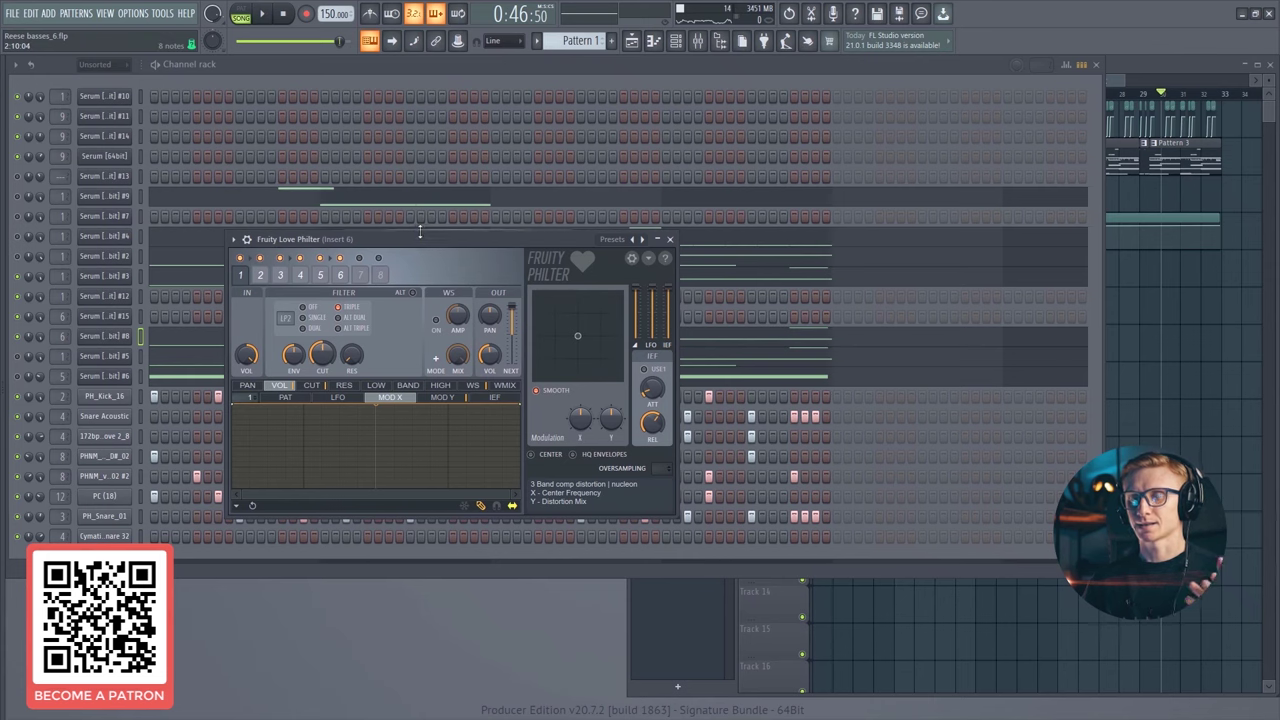
- Examine Fruity Love Philter on mixer Insert 6 and browse its list of presets
drag(420, 233, 434, 223)
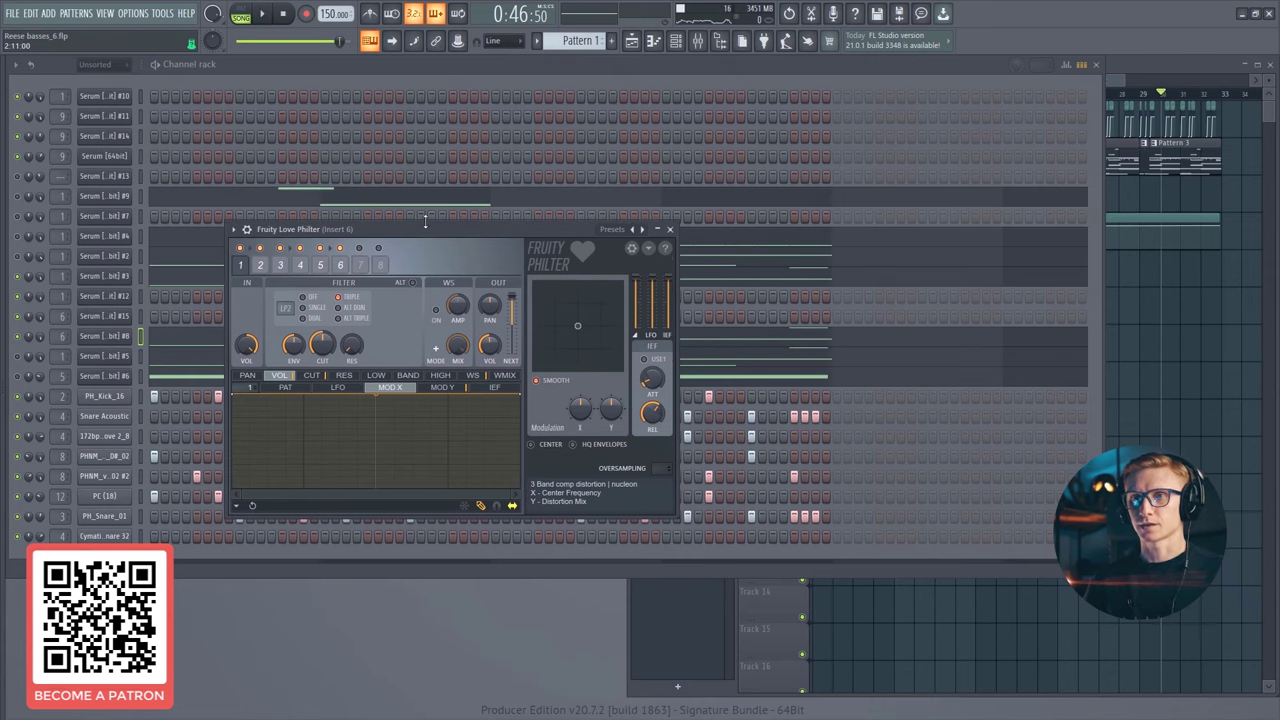
click(233, 229)
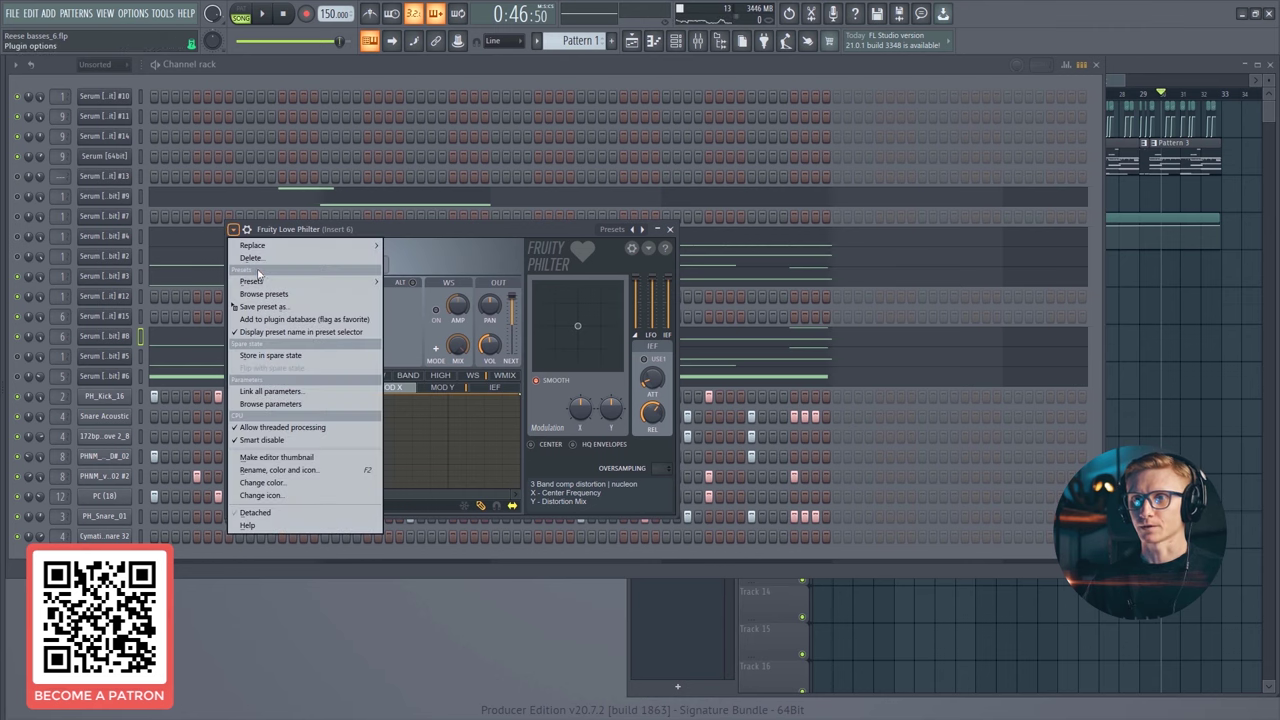
mouse_move(262, 281)
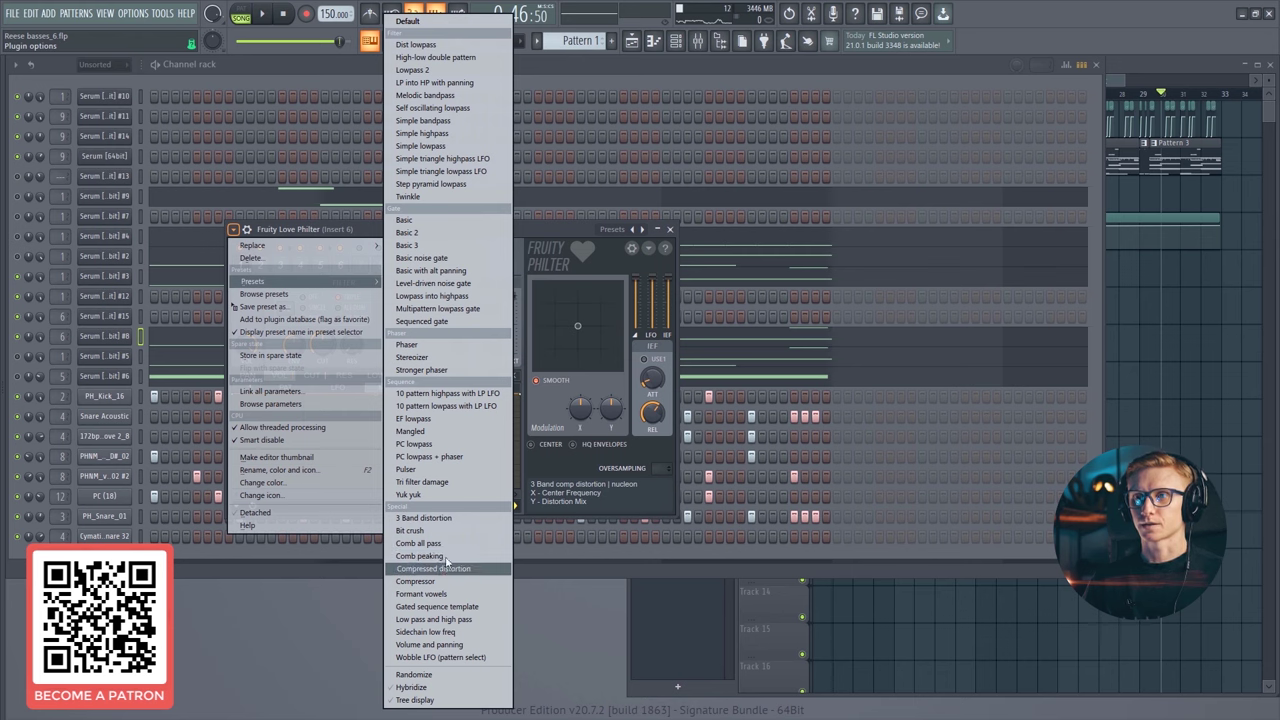
click(681, 63)
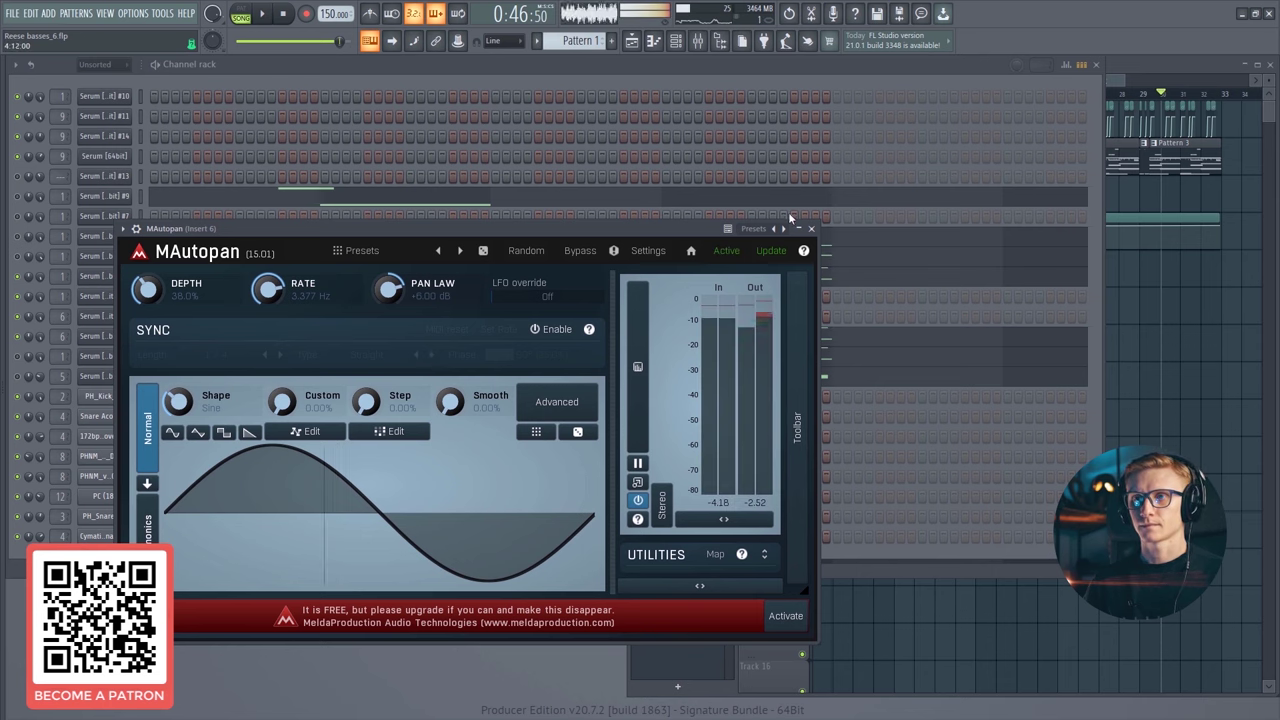
- Examine the MAutopan settings and the iZotope Ozone 5 stereo imaging widths on mixer Insert 6
click(812, 229)
click(697, 42)
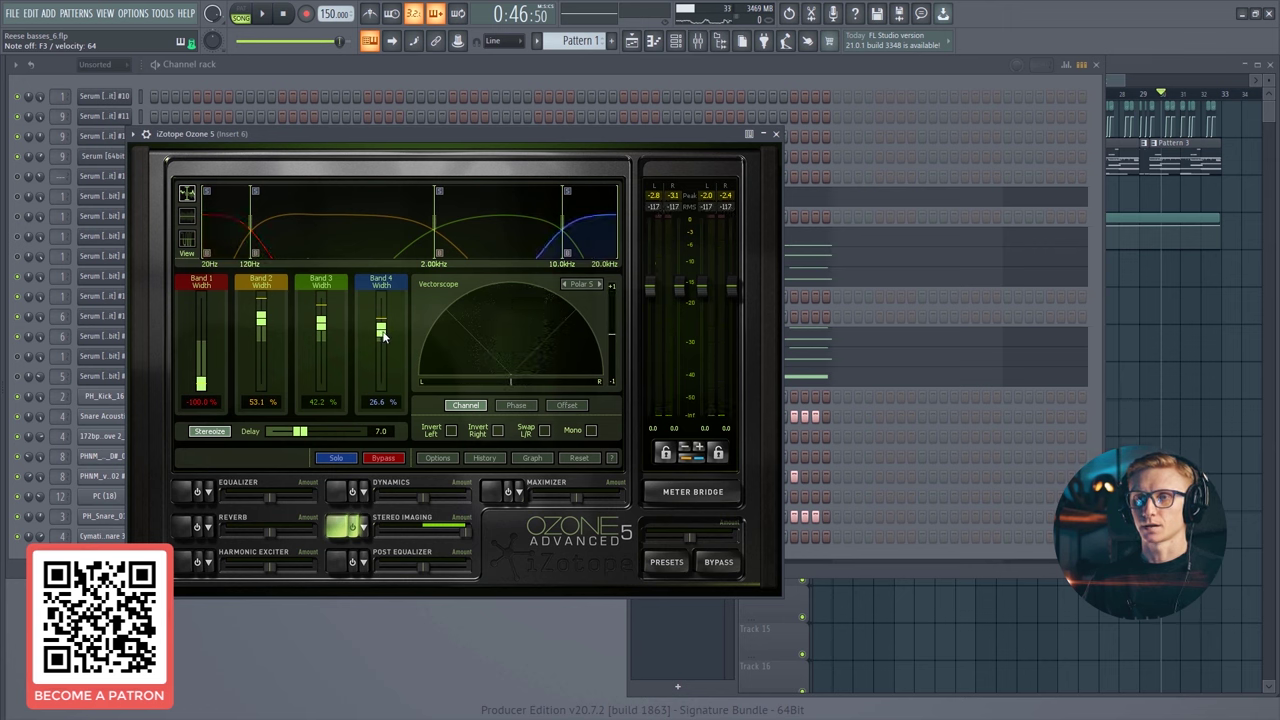
click(779, 137)
- Move the low cut band of FabFilter Pro-Q 2 on mixer Insert 6 to about 163 Hz
key(F9)
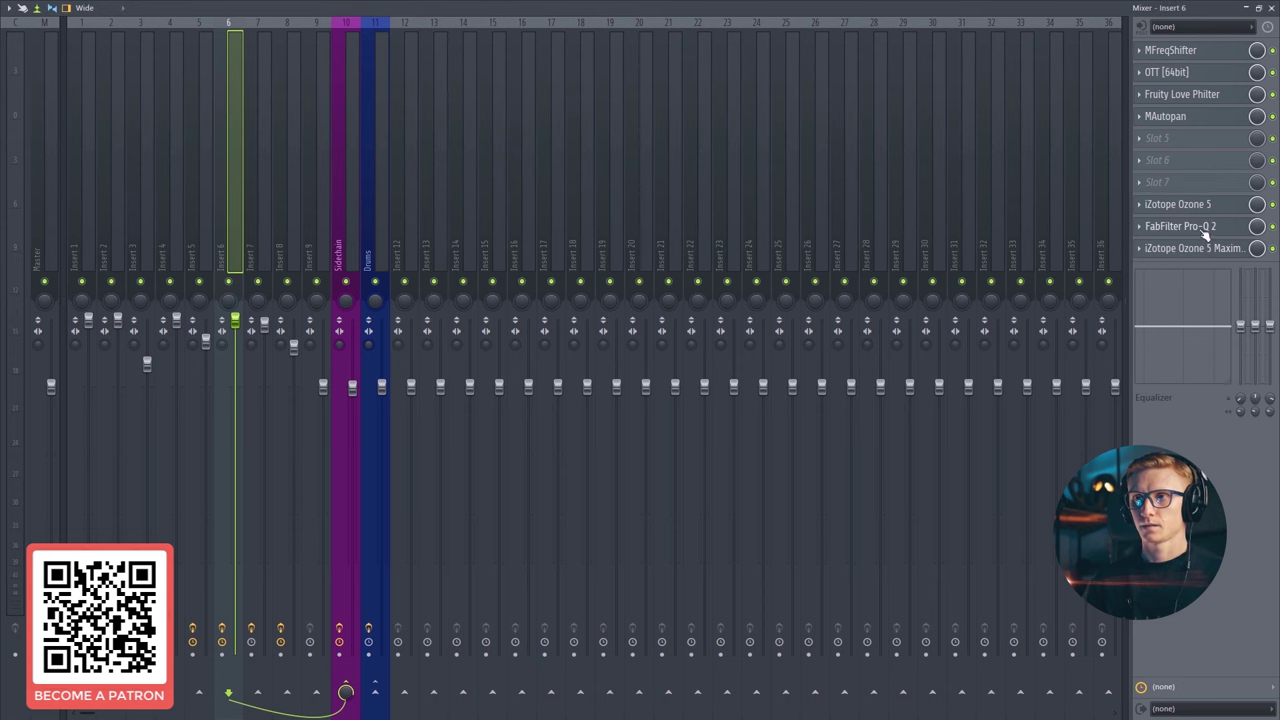
click(1272, 8)
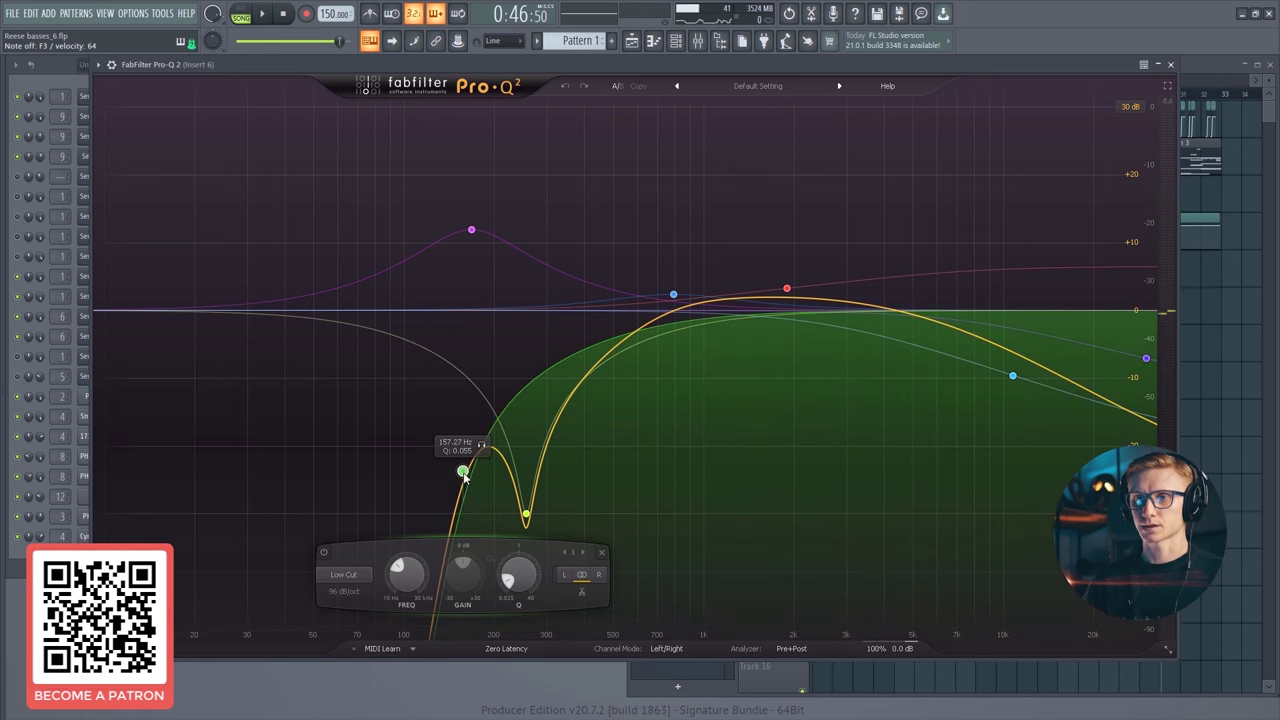
drag(465, 476, 470, 472)
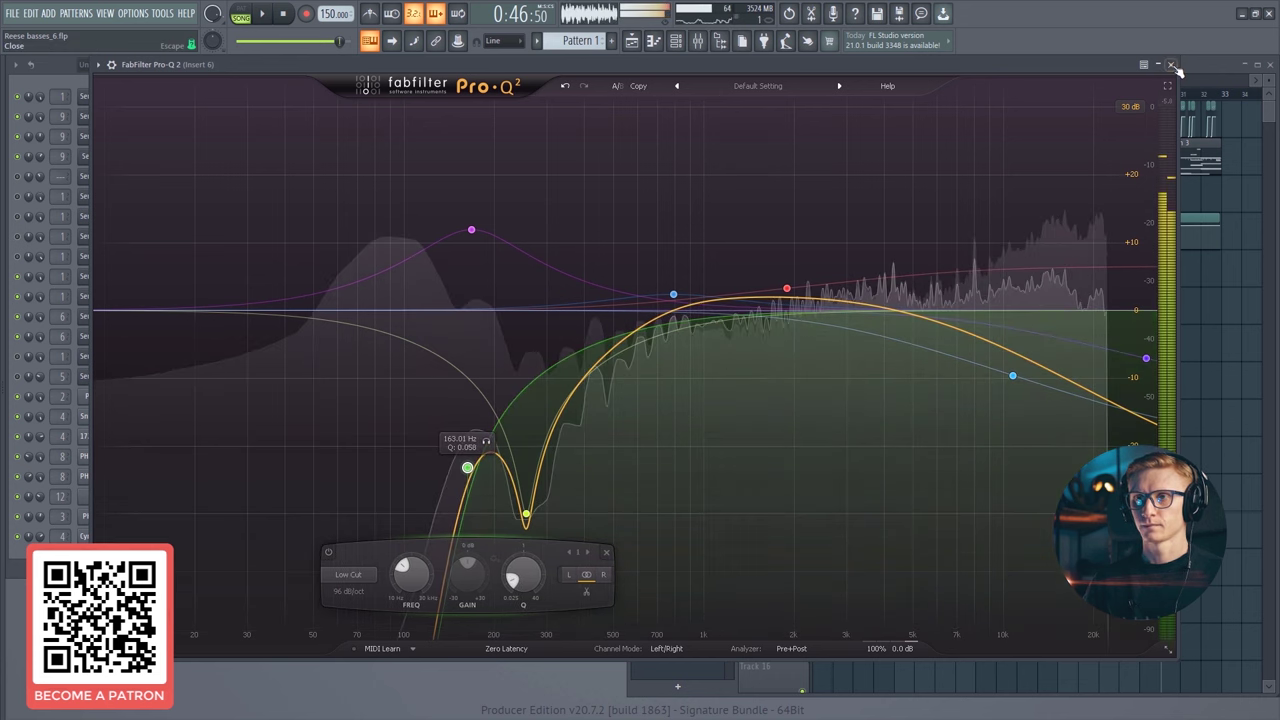
click(1172, 65)
- Compare mixer Insert 6 with the iZotope Ozone 5 Maximizer off and on, and solo the insert
click(699, 42)
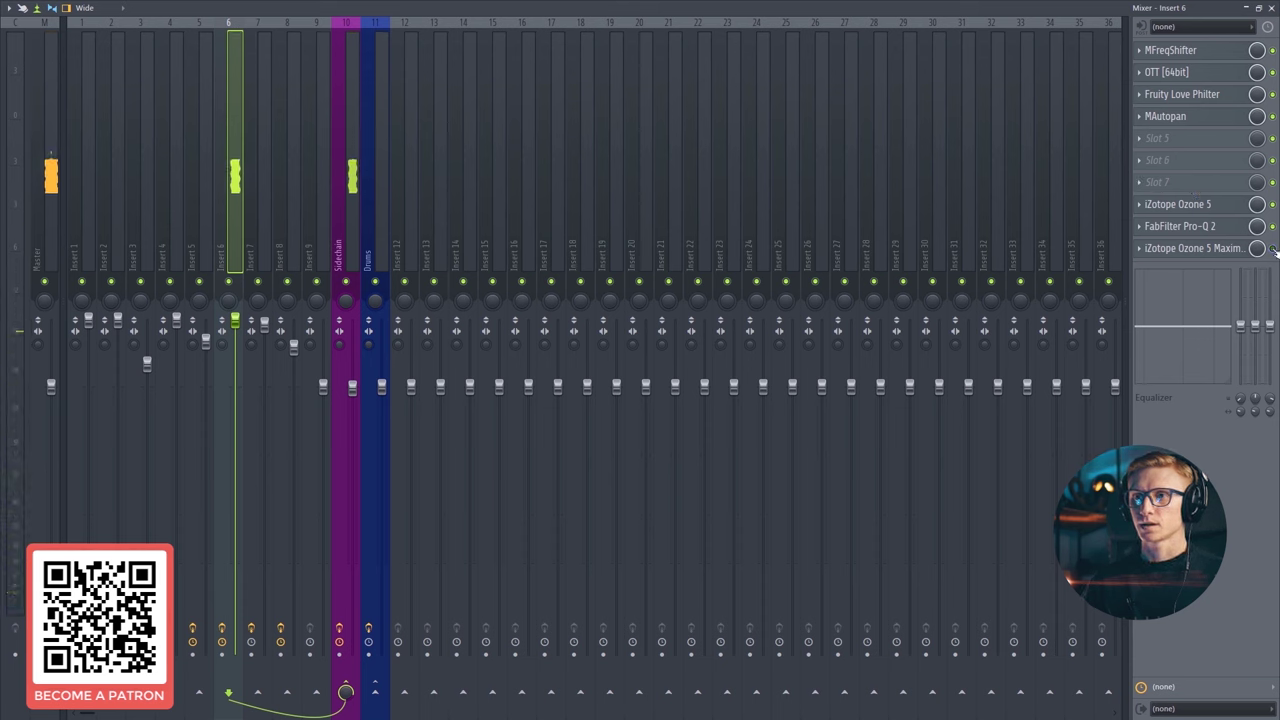
right_click(236, 286)
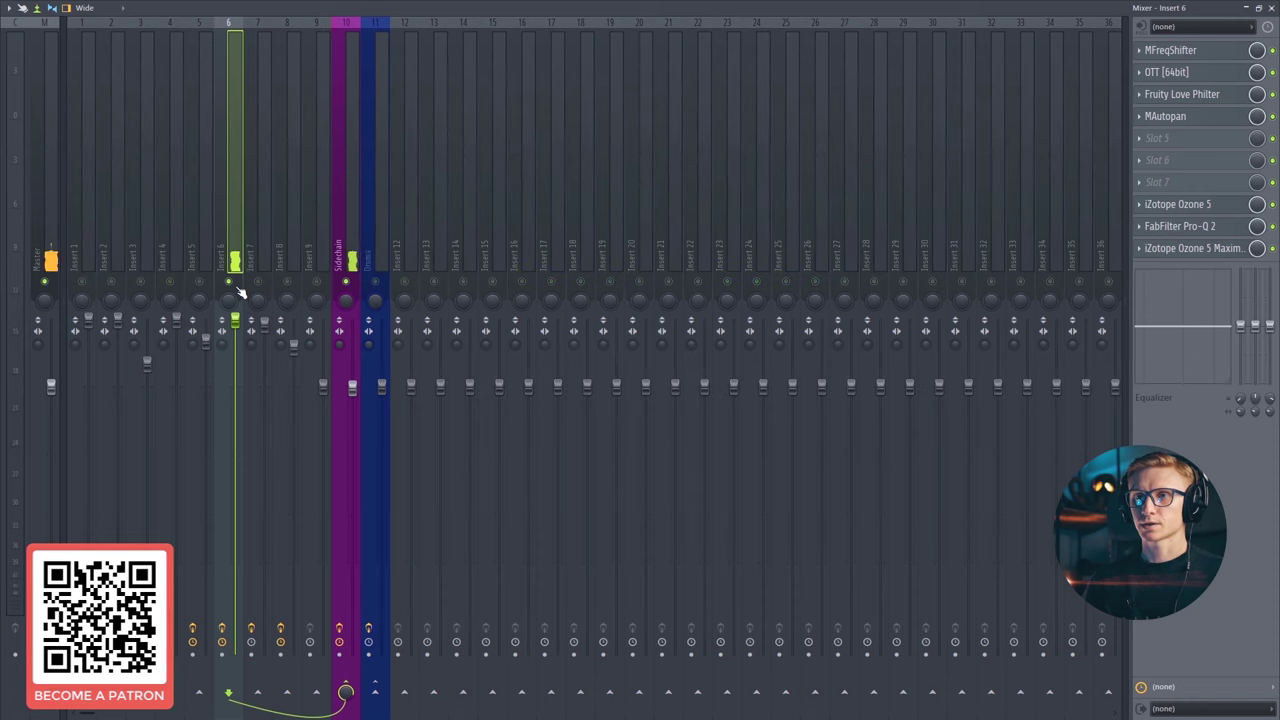
click(1271, 7)
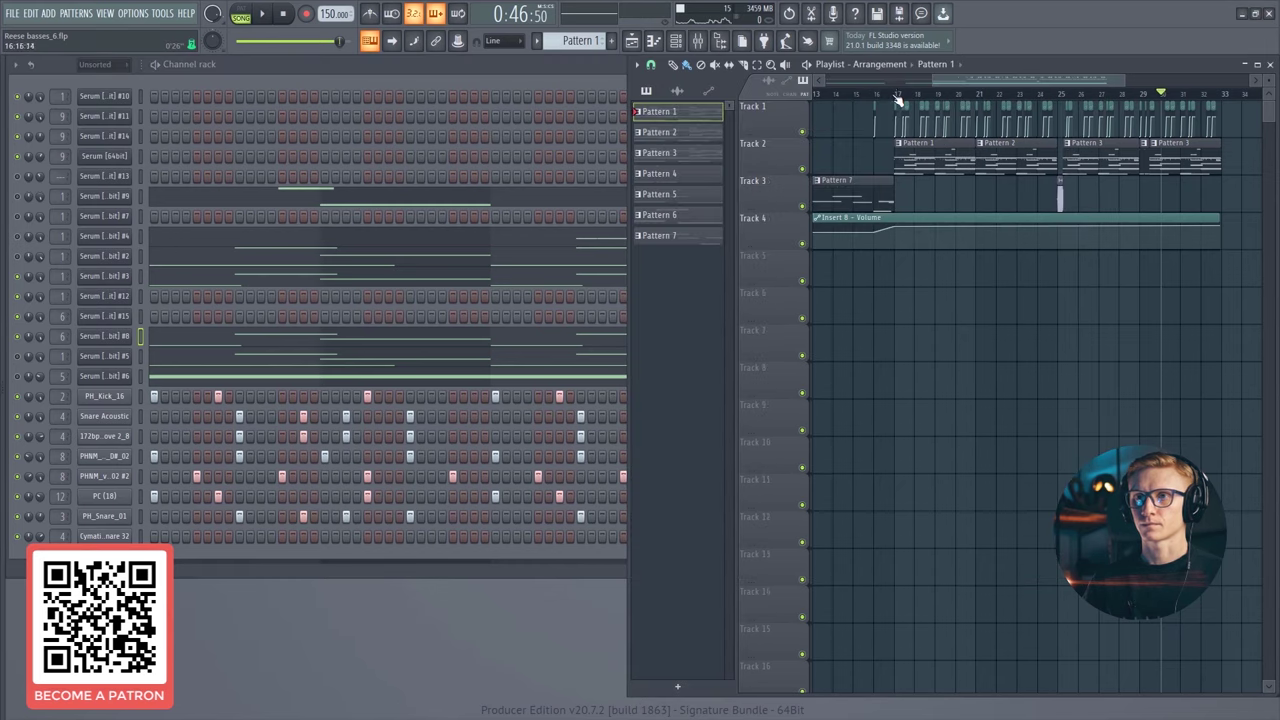
- Play the arrangement from bar 17, comparing soloed mixer Inserts 1 and 6 with the full mix
key(space)
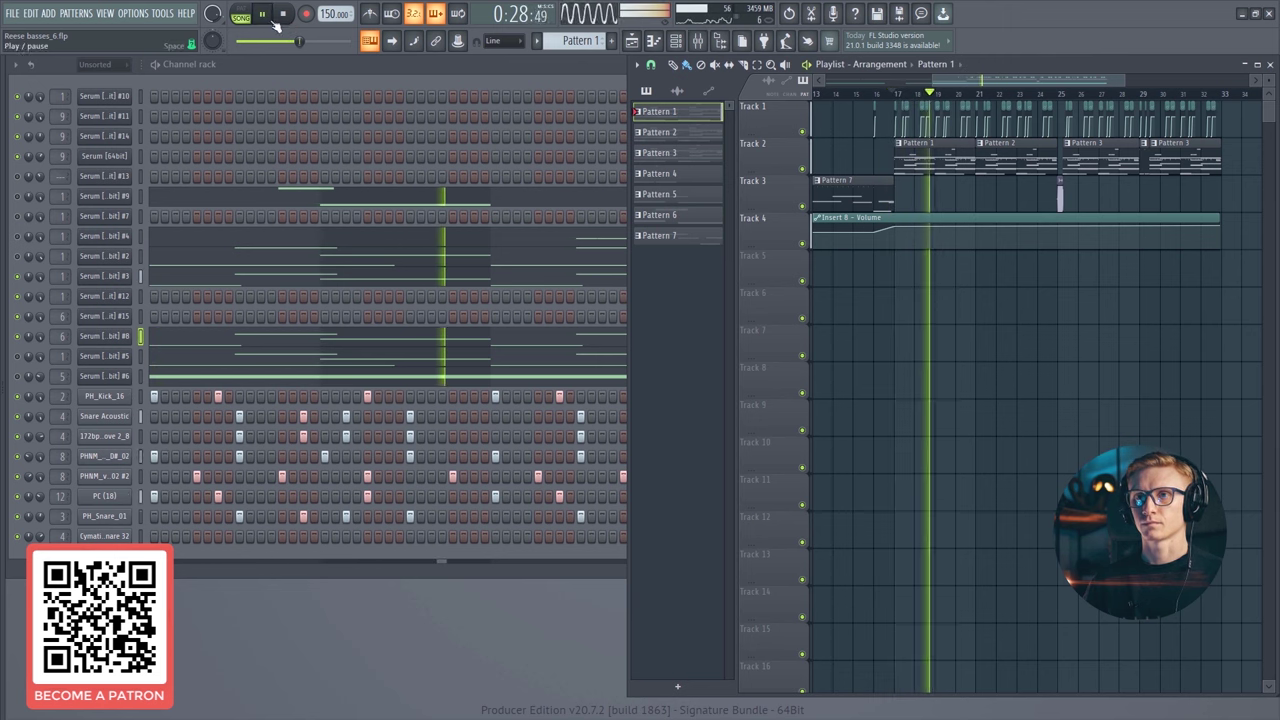
click(676, 40)
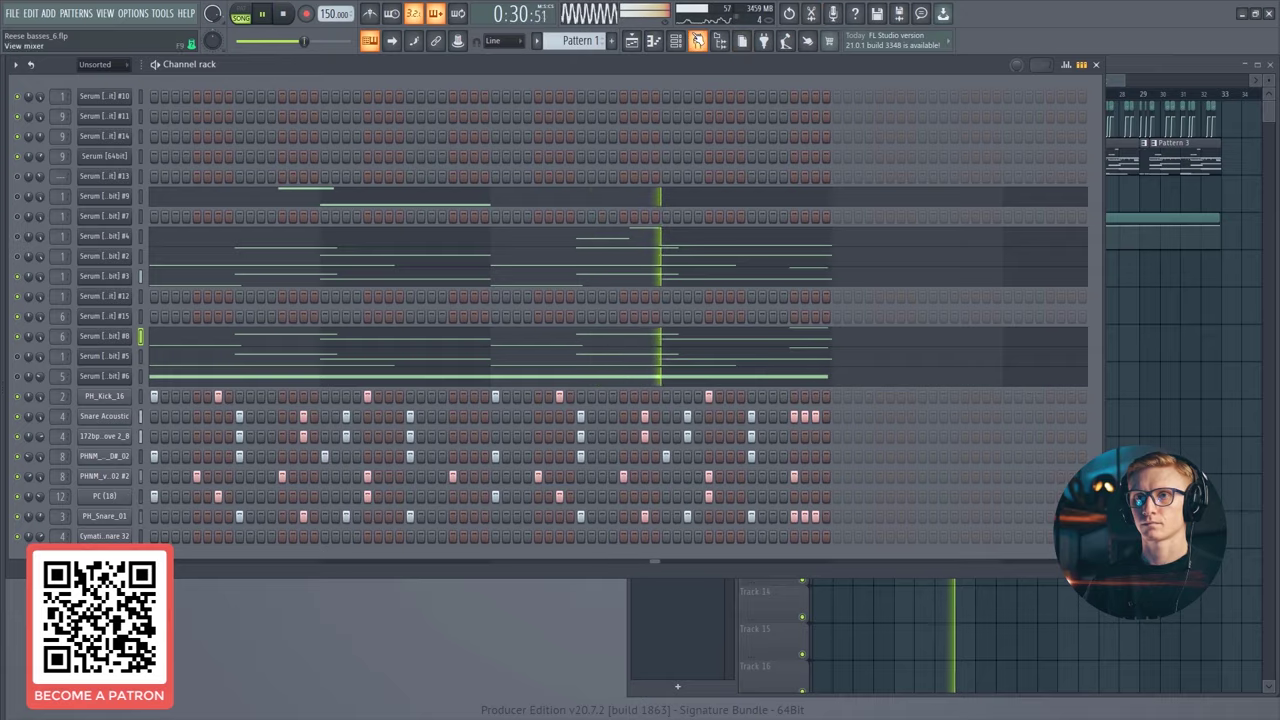
click(697, 40)
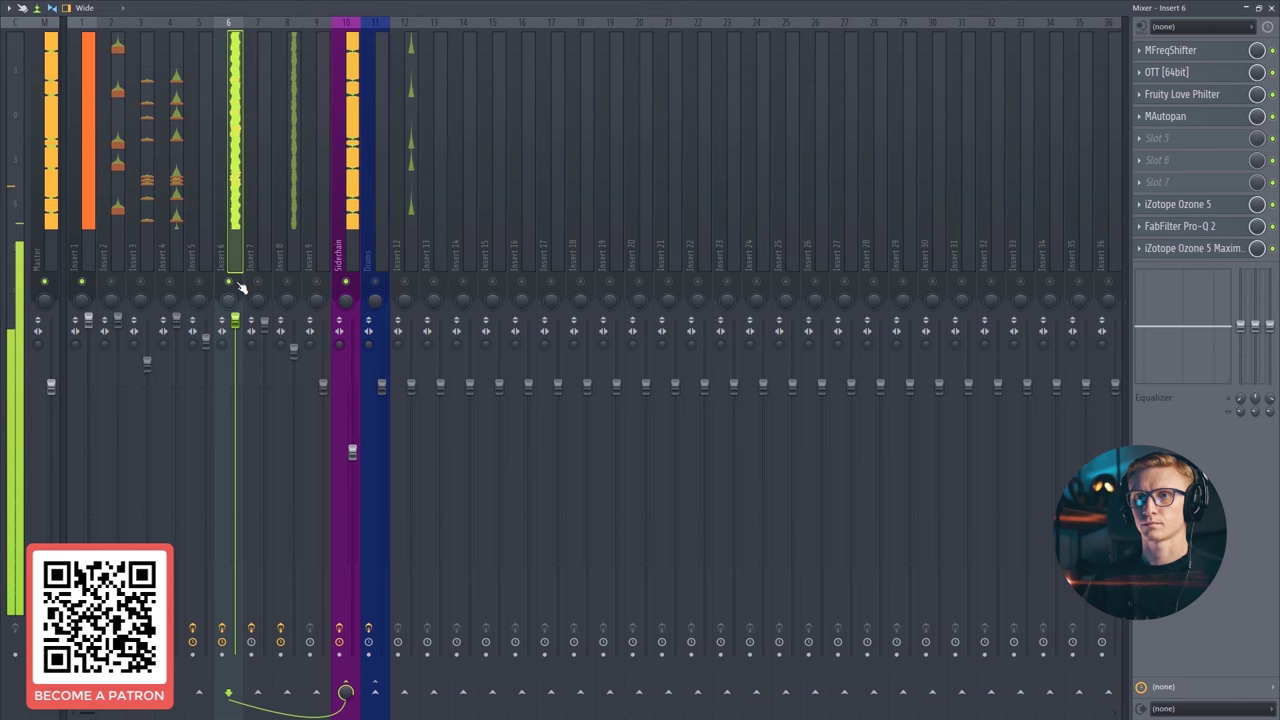
right_click(229, 282)
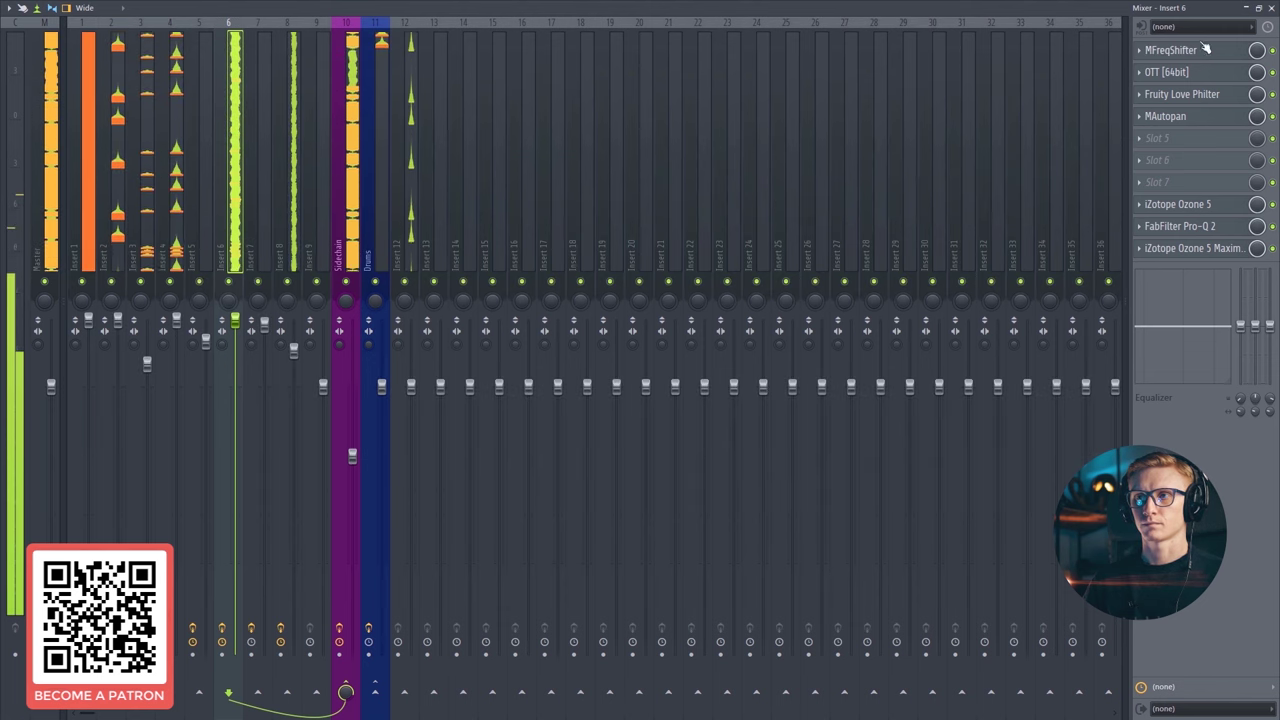
click(1271, 8)
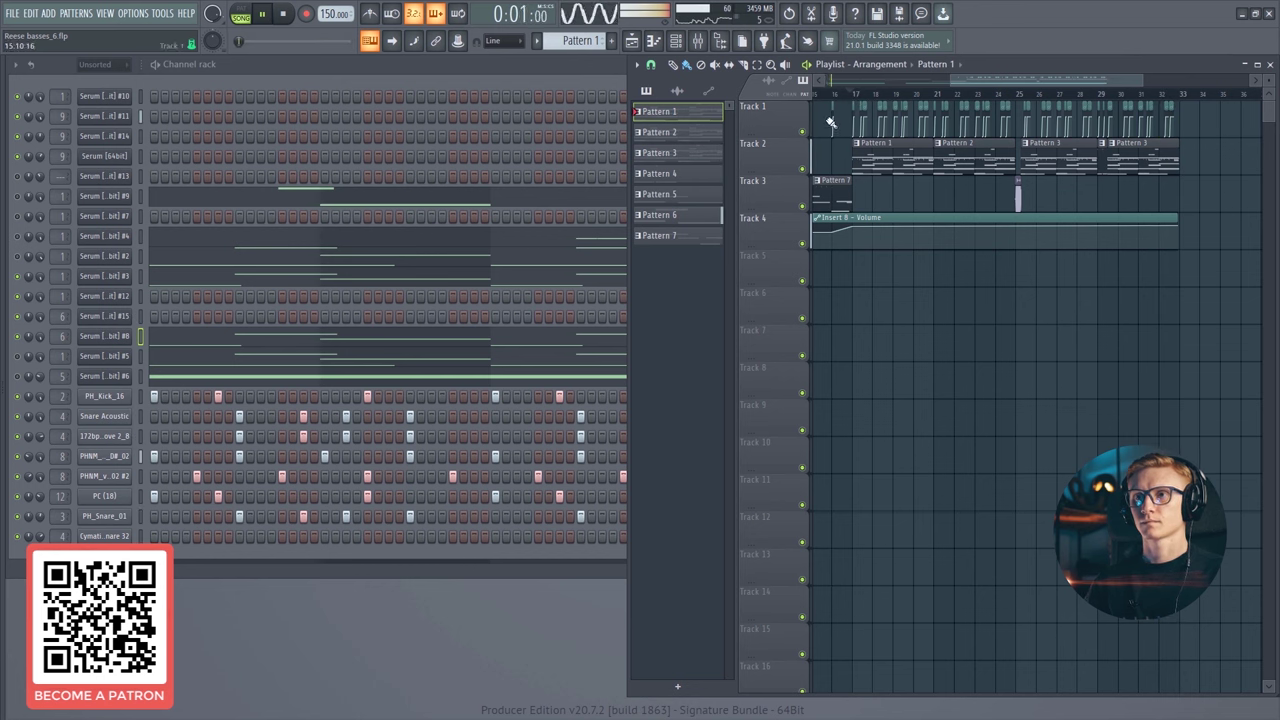
- Play the arrangement from bar 16 and check the oscillator settings of Serum #8
click(840, 95)
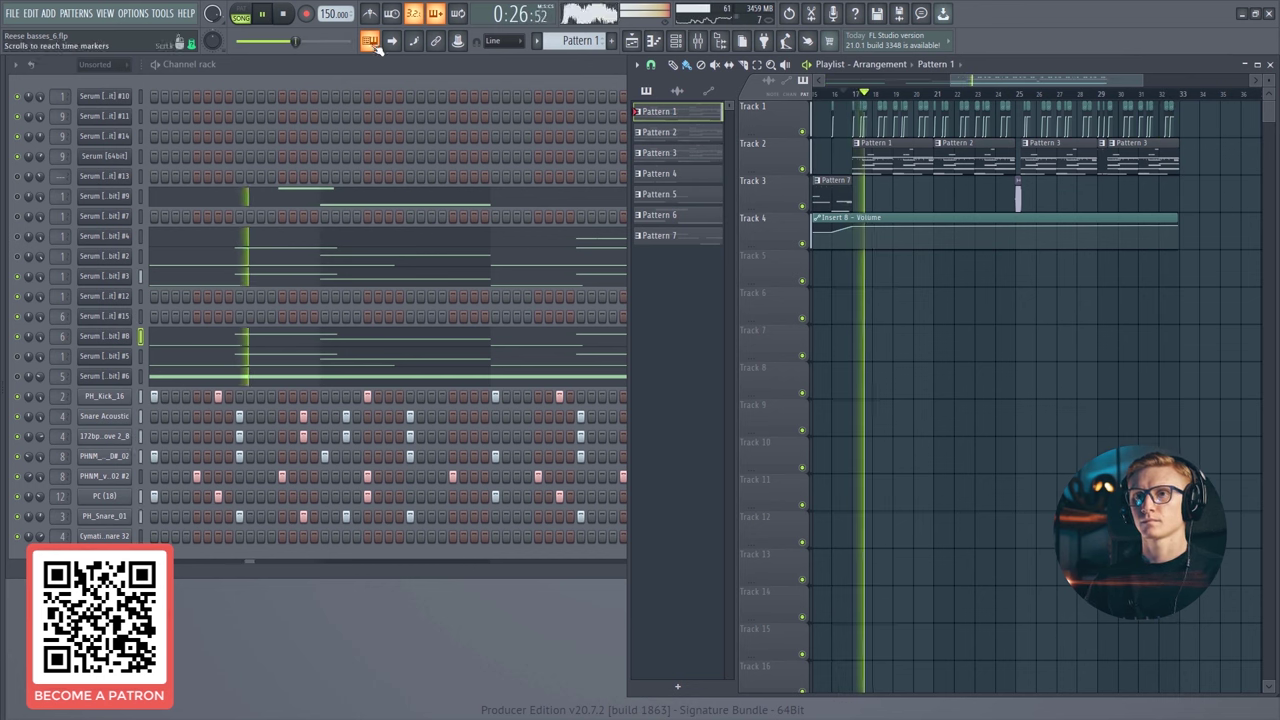
click(112, 336)
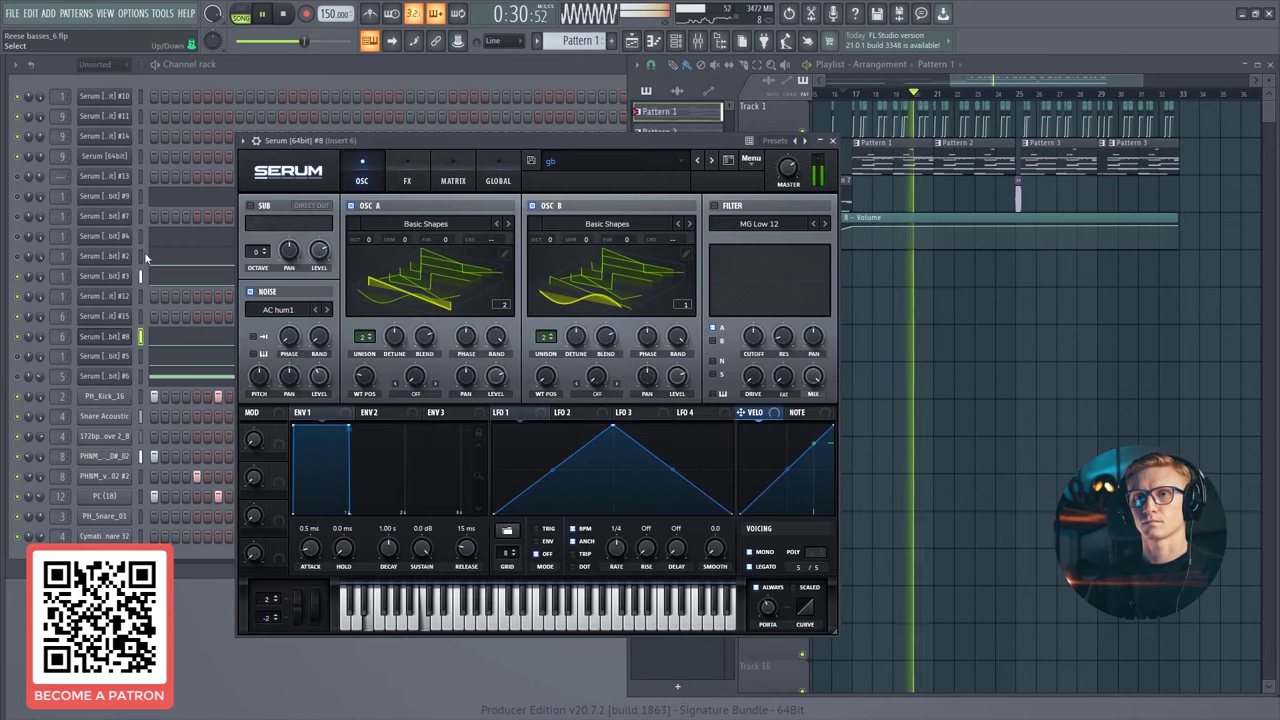
click(104, 336)
- Compare wavetable positions 2 and 3 on oscillator B of Serum #3 during playback, and stop the arrangement
click(104, 276)
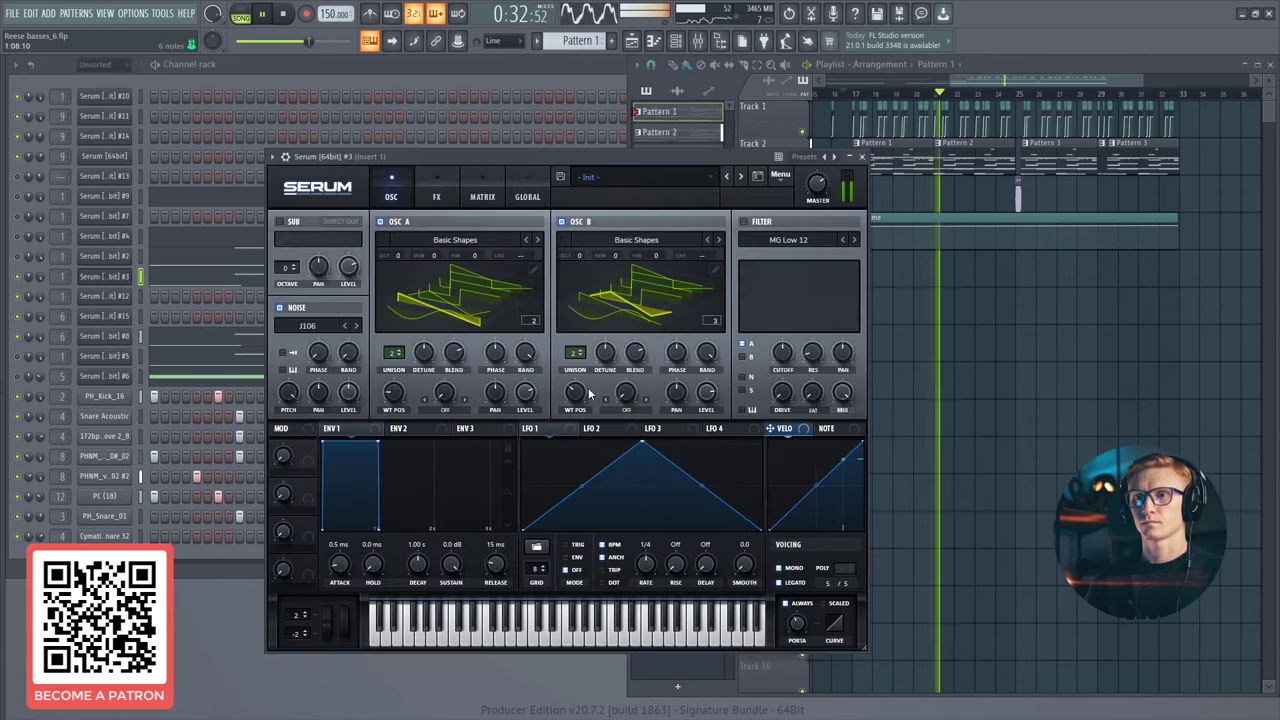
drag(588, 397, 580, 401)
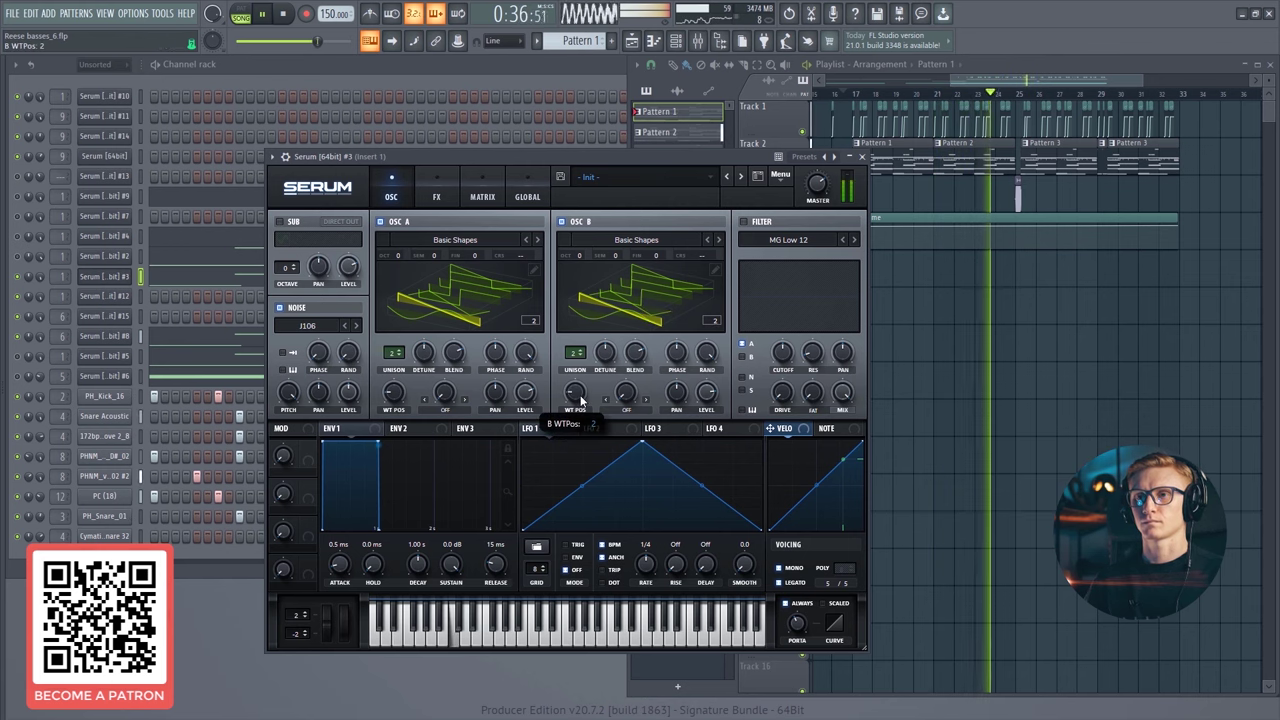
drag(581, 400, 581, 395)
key(alt+F8)
key(alt+F8)
click(285, 13)
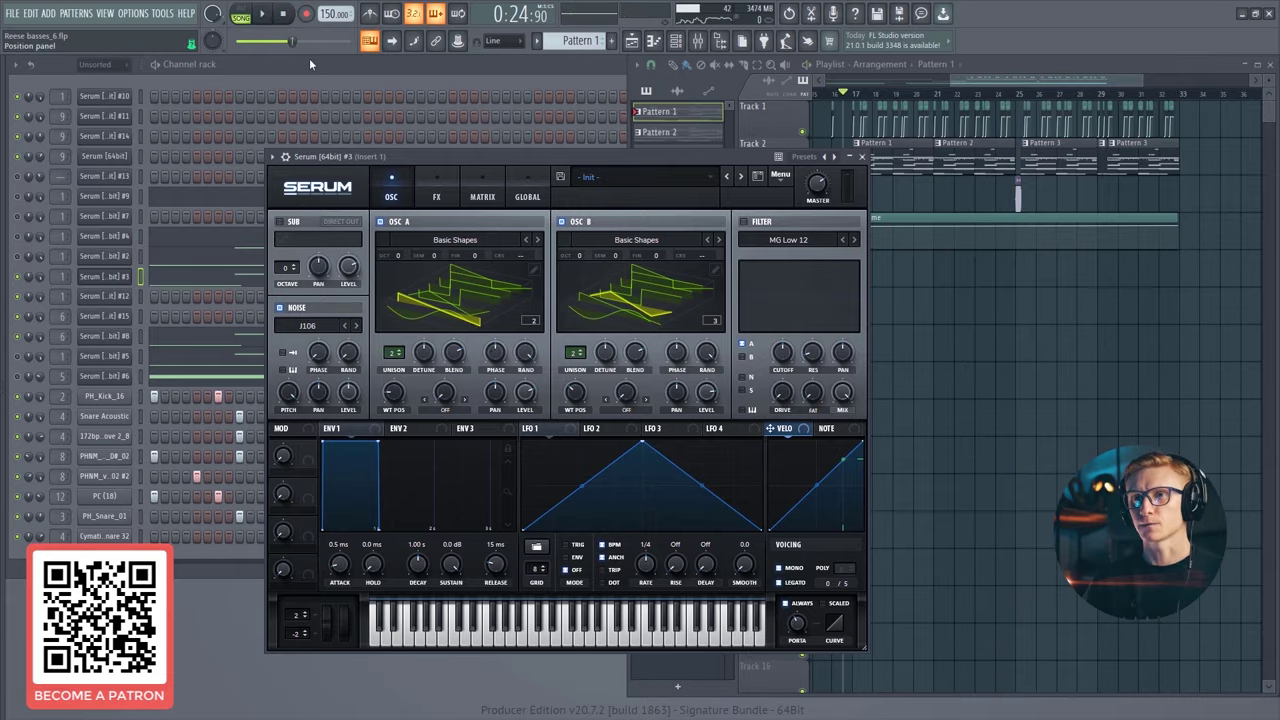
- Set oscillator B's wavetable position to 2 in Serum #3 and review both oscillators' global unison settings
click(552, 426)
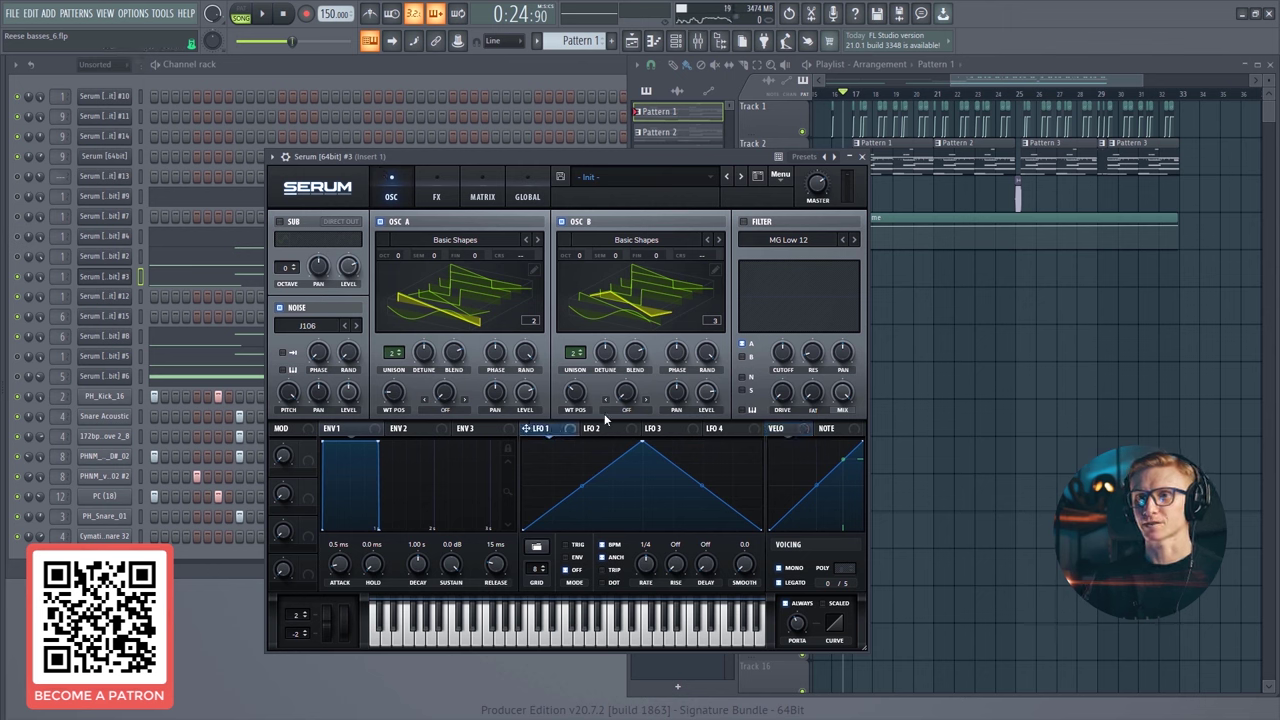
drag(494, 159, 478, 153)
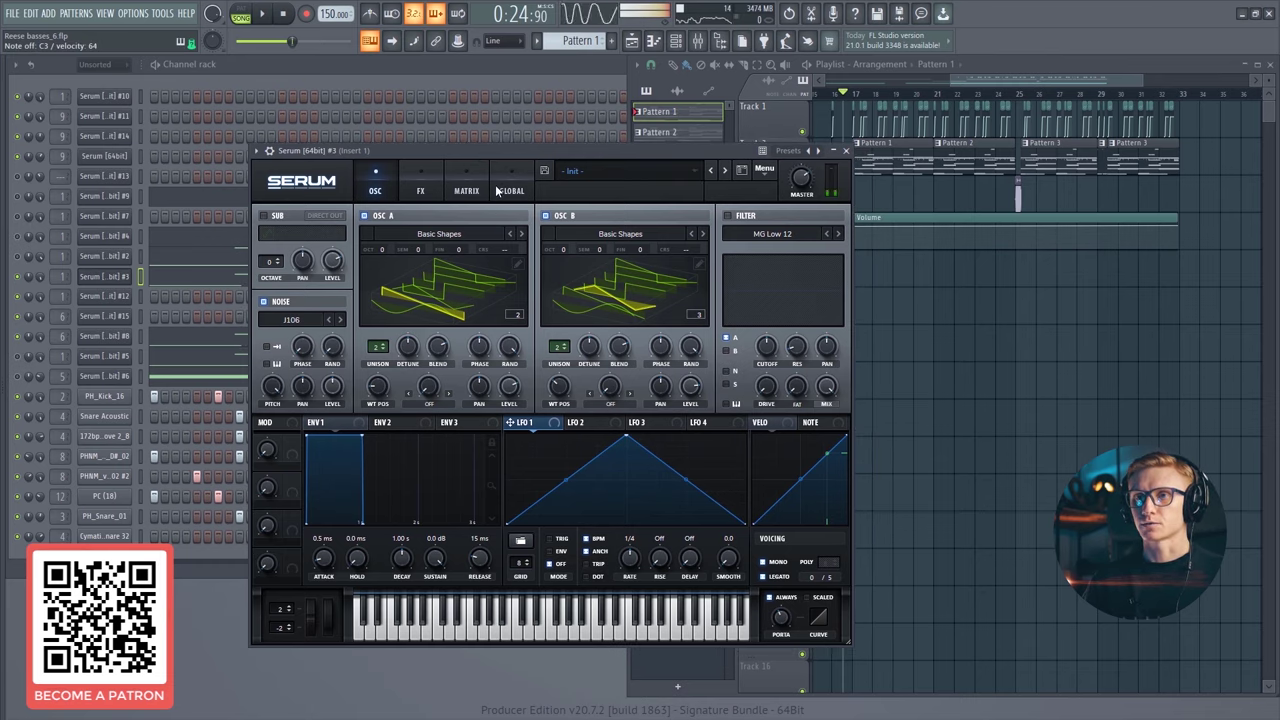
click(511, 186)
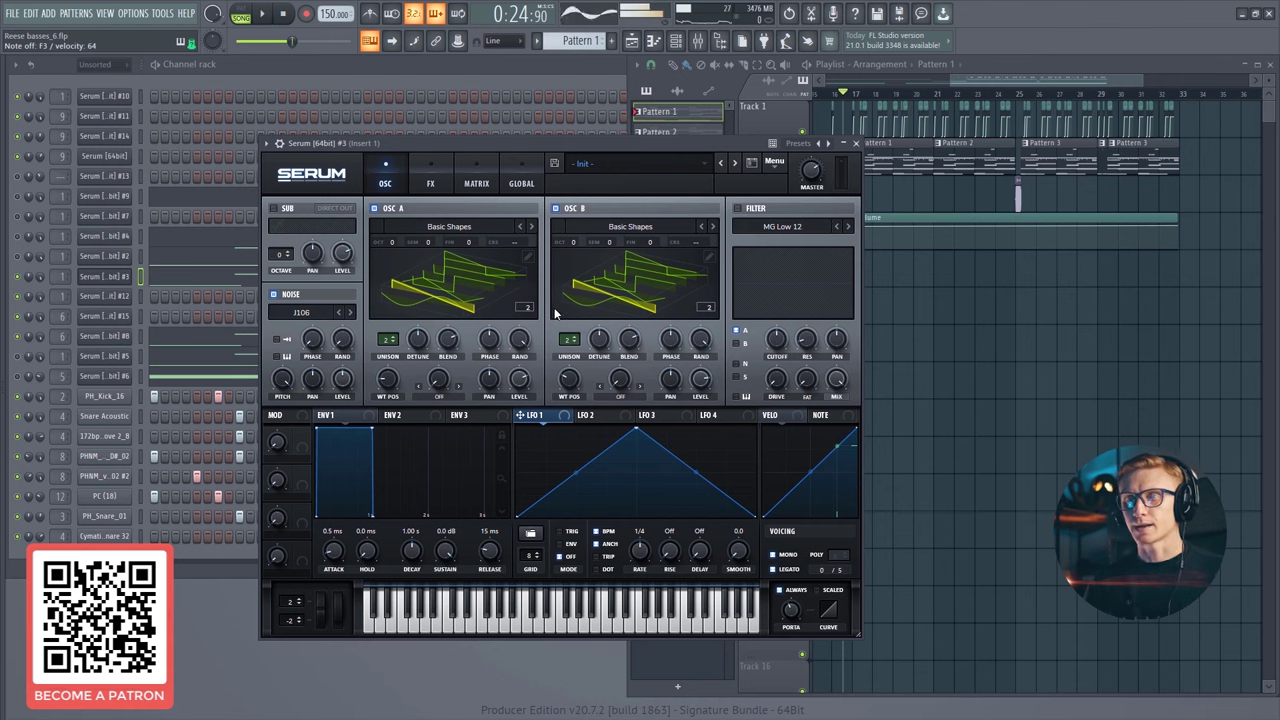
click(522, 180)
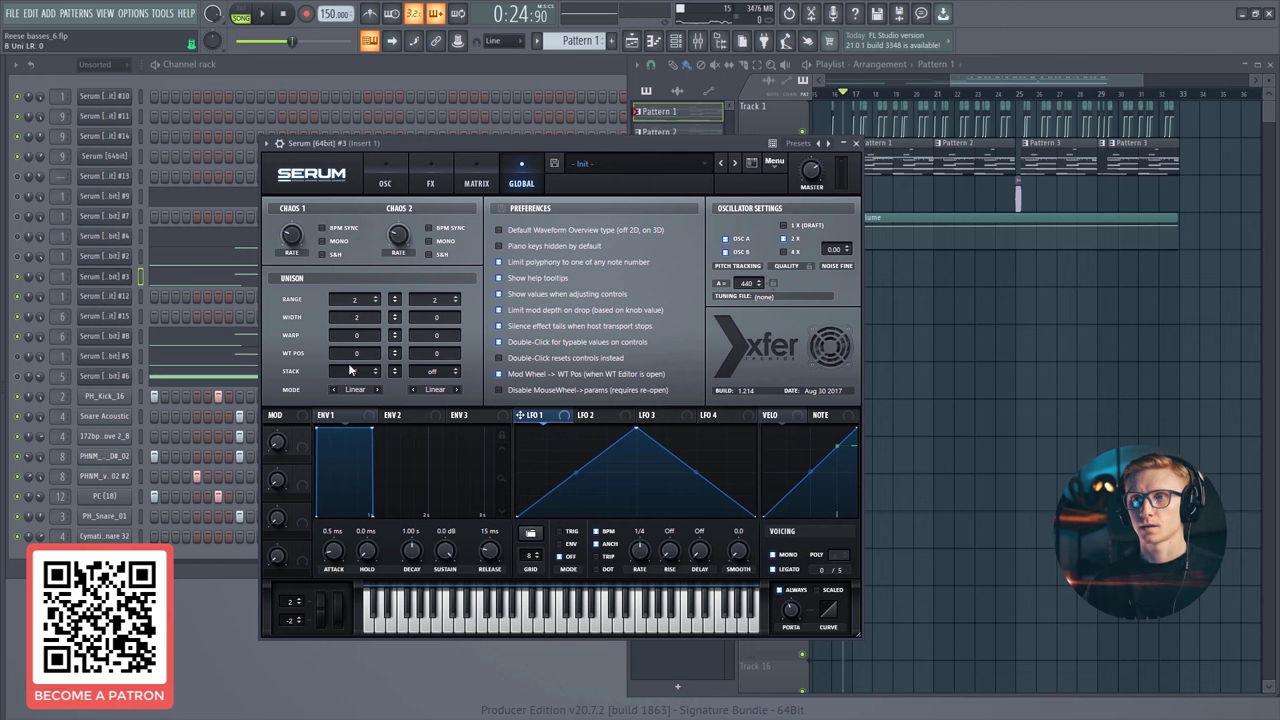
click(388, 182)
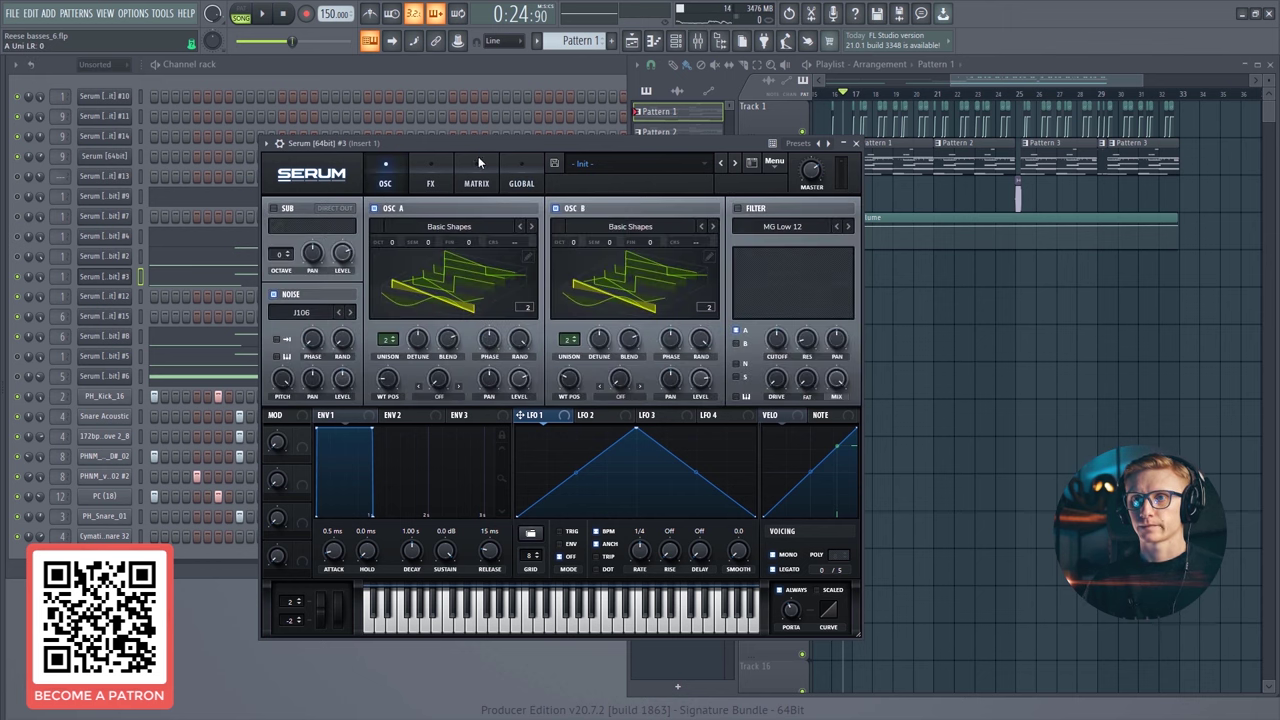